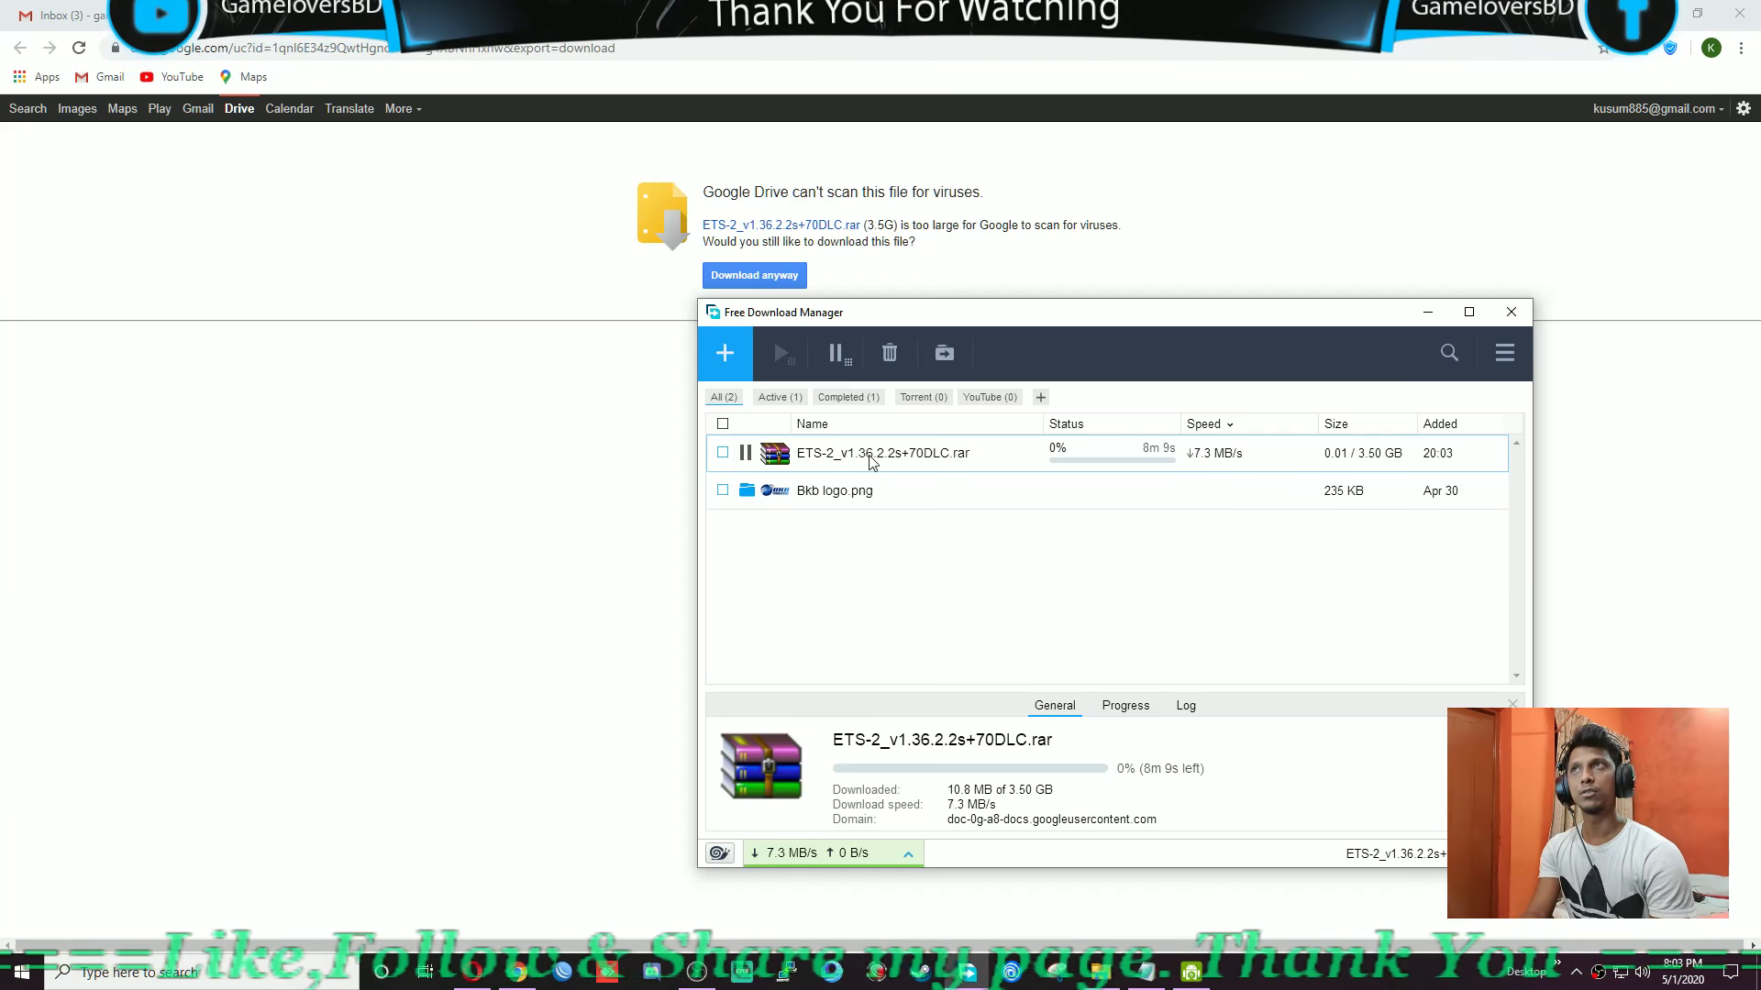
Pause the ETS-2_v1.36.2.2s+70DLC.rar download and replace its Google Drive tabs with a new blank tab.
click(746, 453)
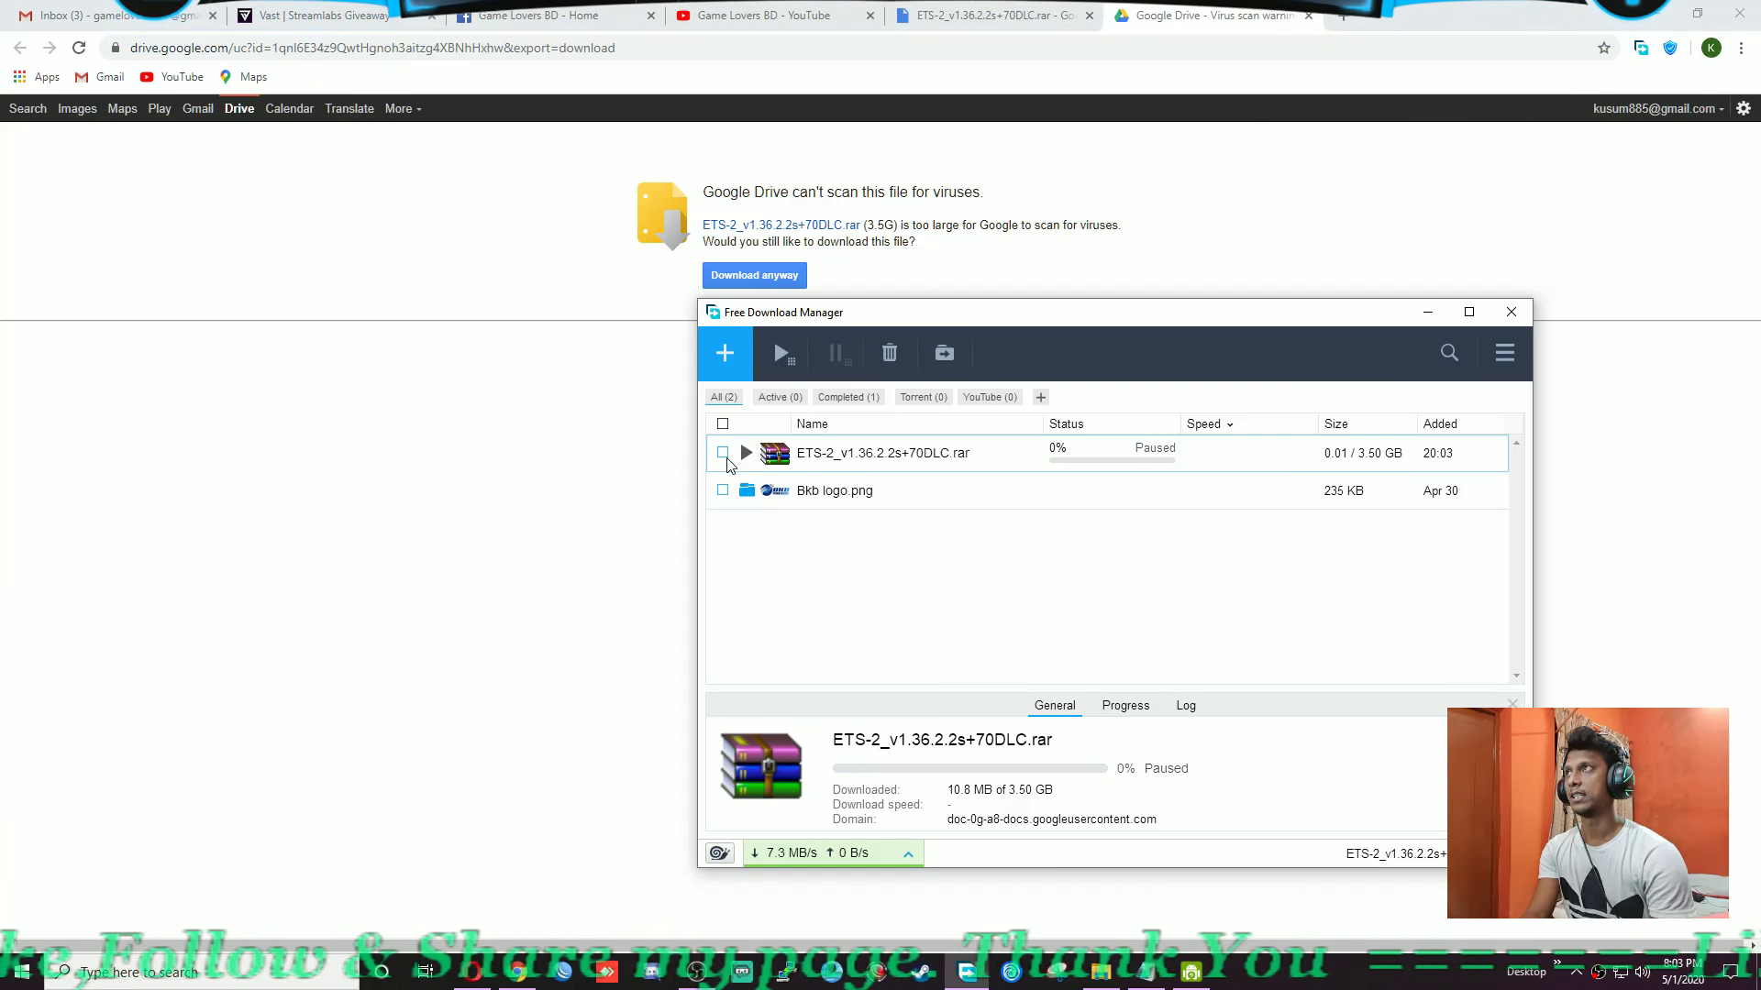
click(1309, 16)
click(1309, 16)
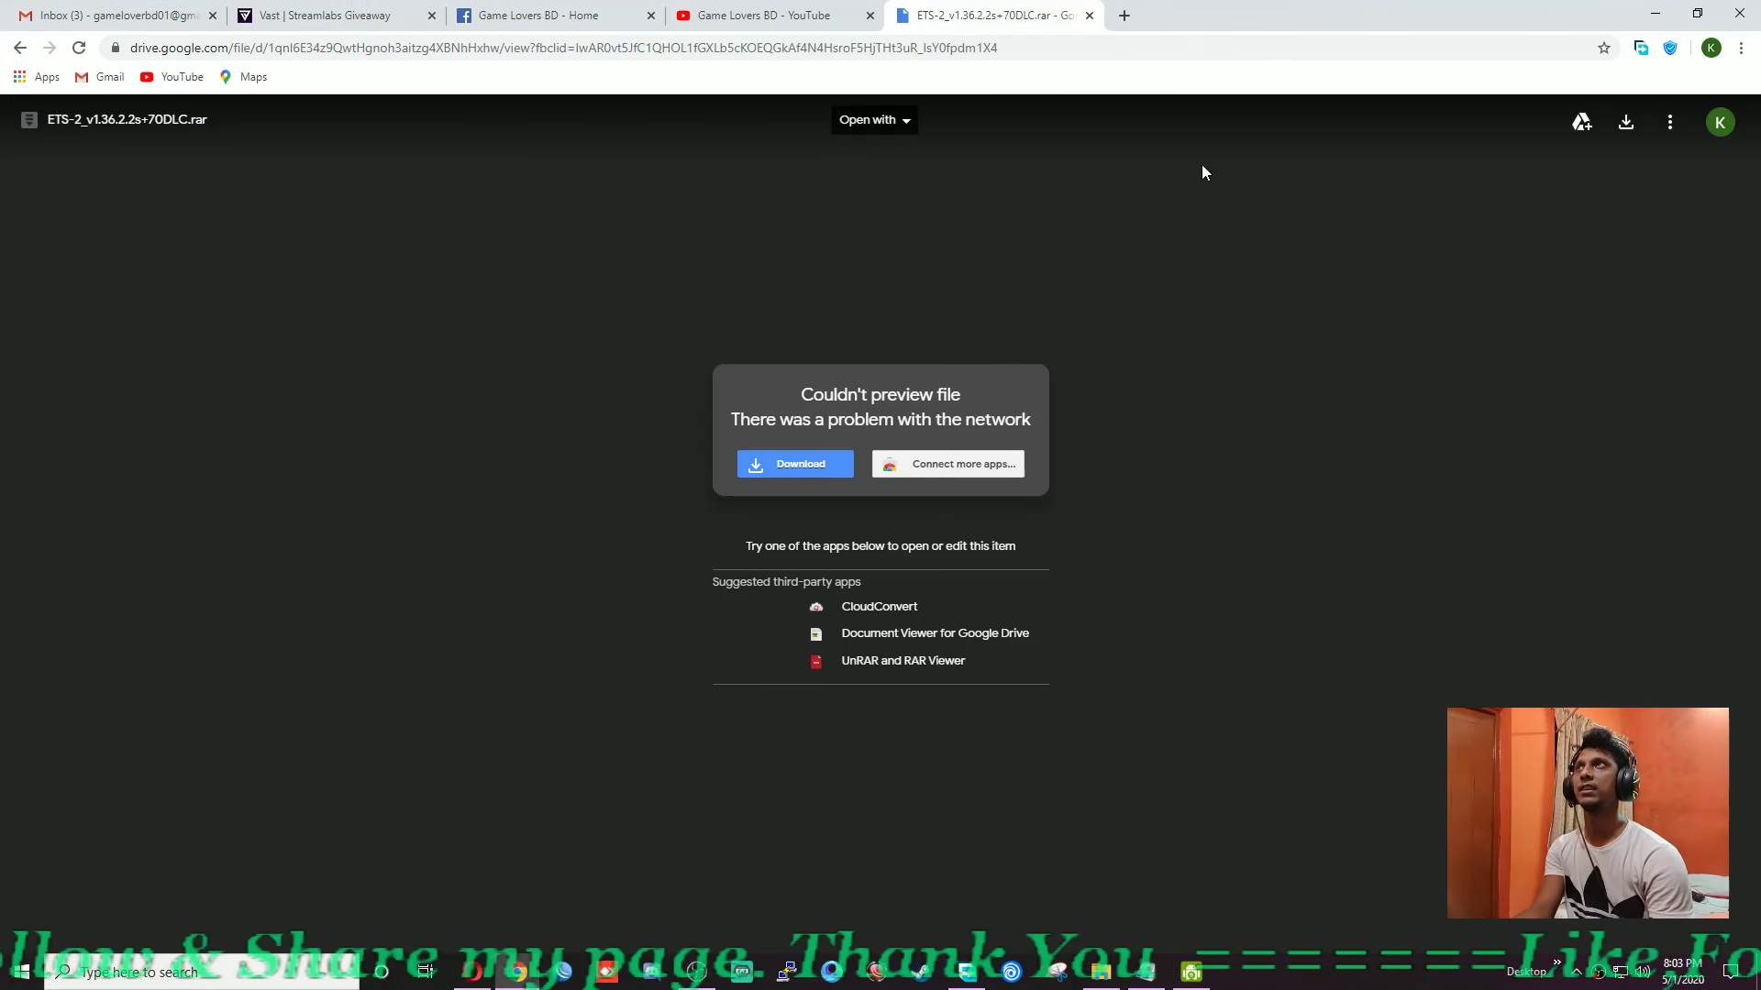
click(1124, 16)
click(1000, 16)
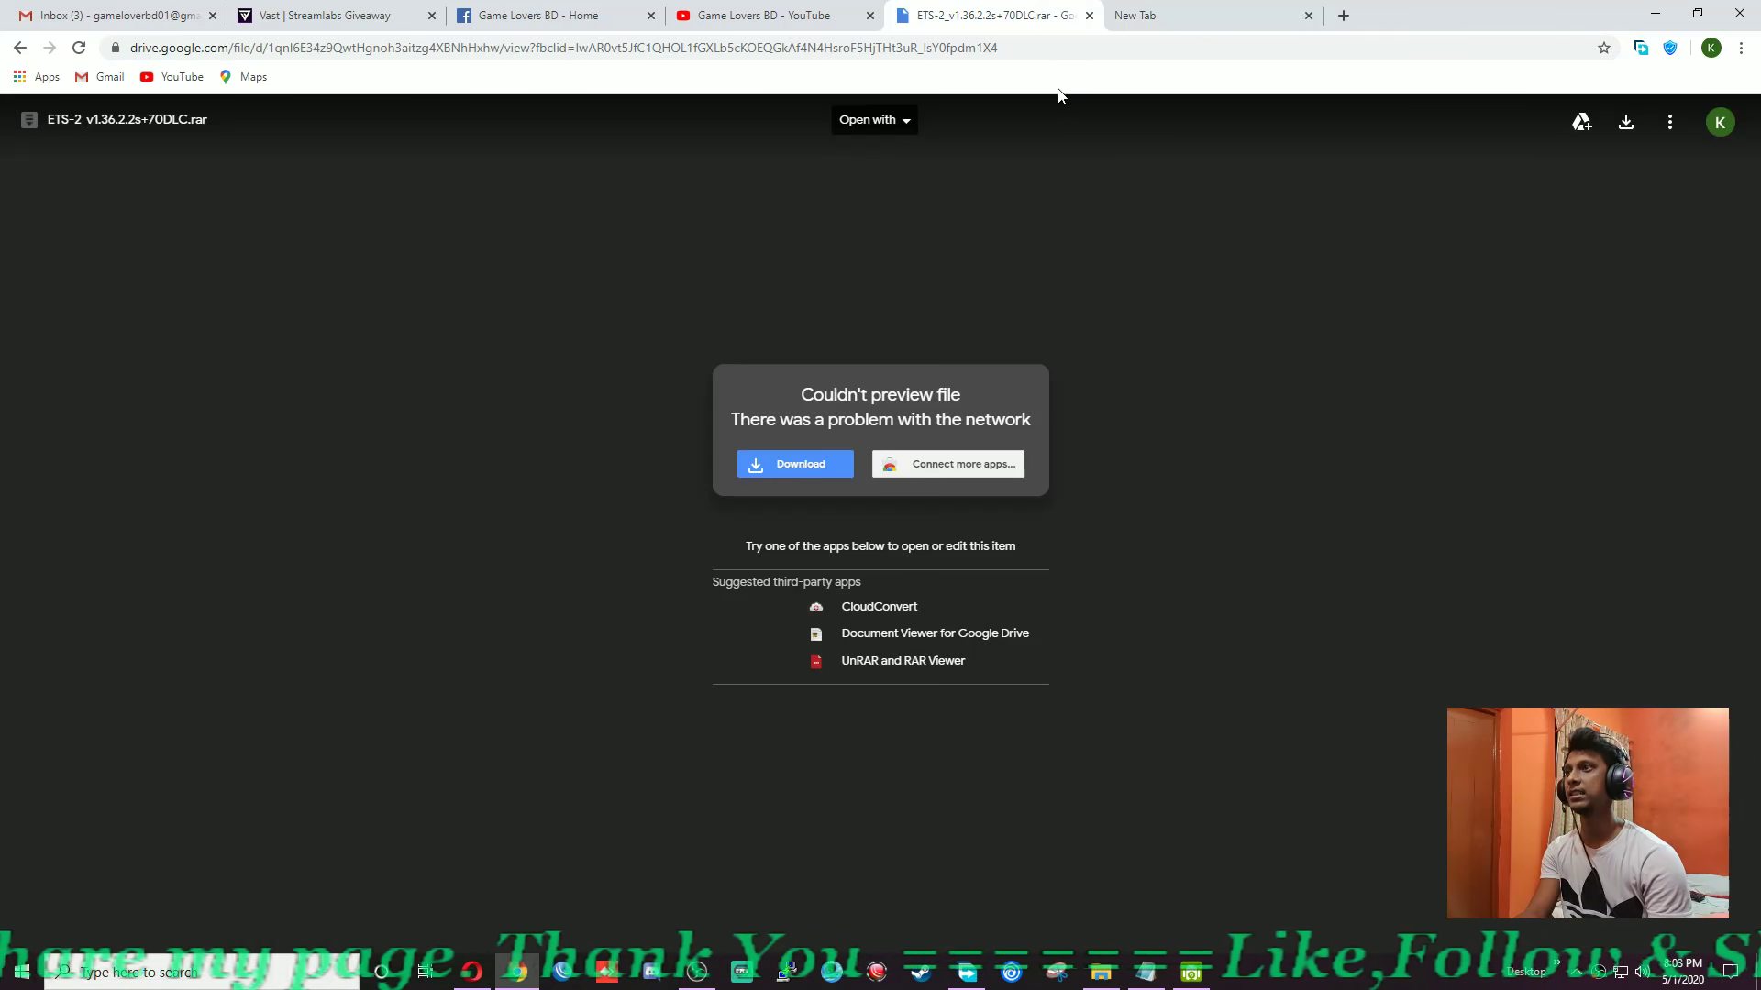
click(1089, 15)
Copy the Map + Bus + Traffic + Profice download link from the Notepad file and open it in Chrome.
click(1146, 971)
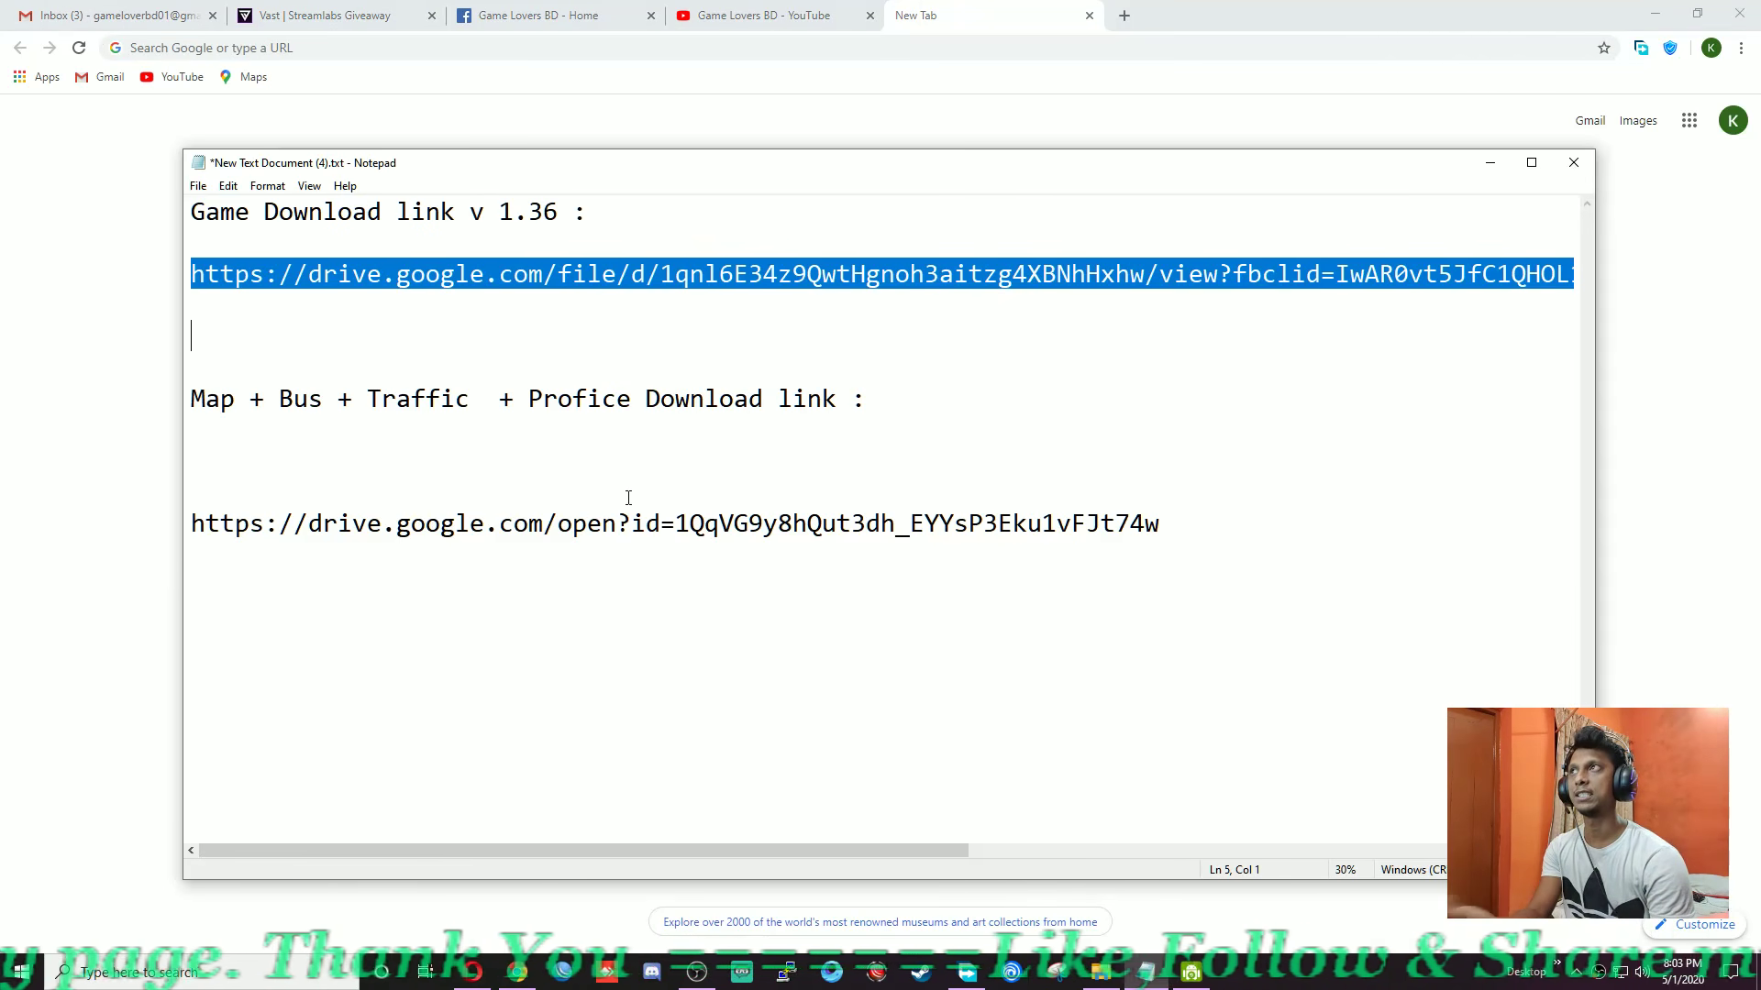
drag(189, 518, 1187, 572)
key(ctrl+c)
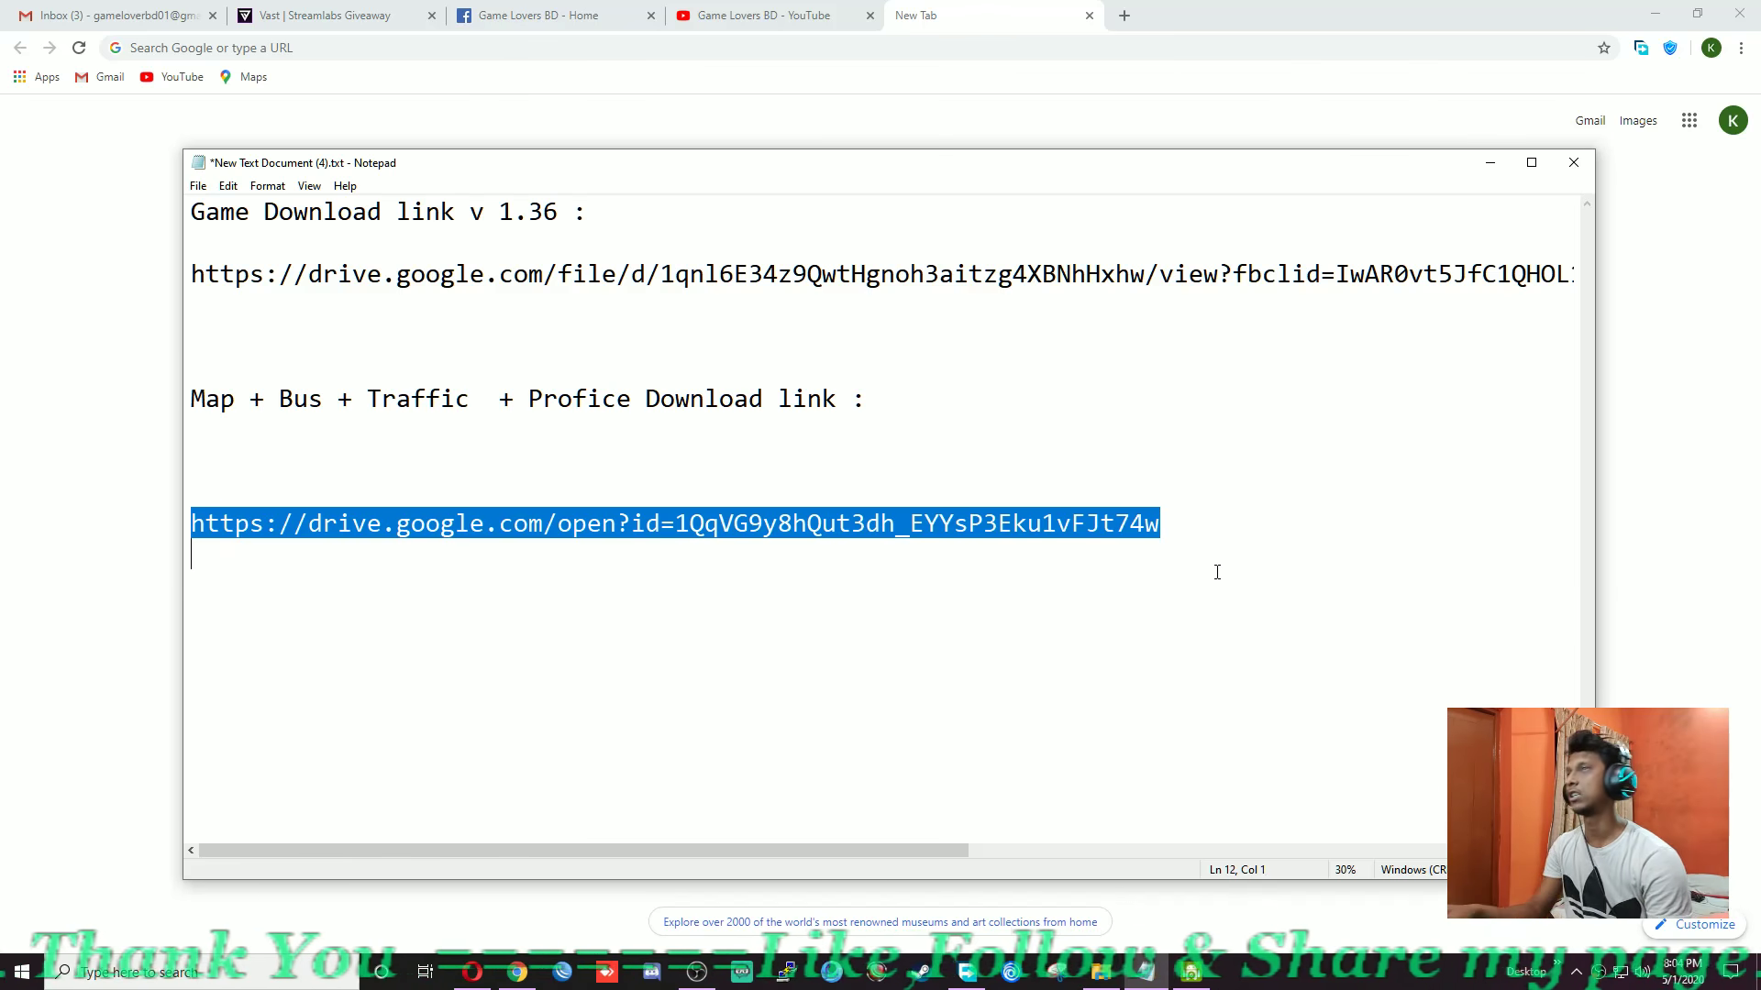
click(864, 58)
key(ctrl+v)
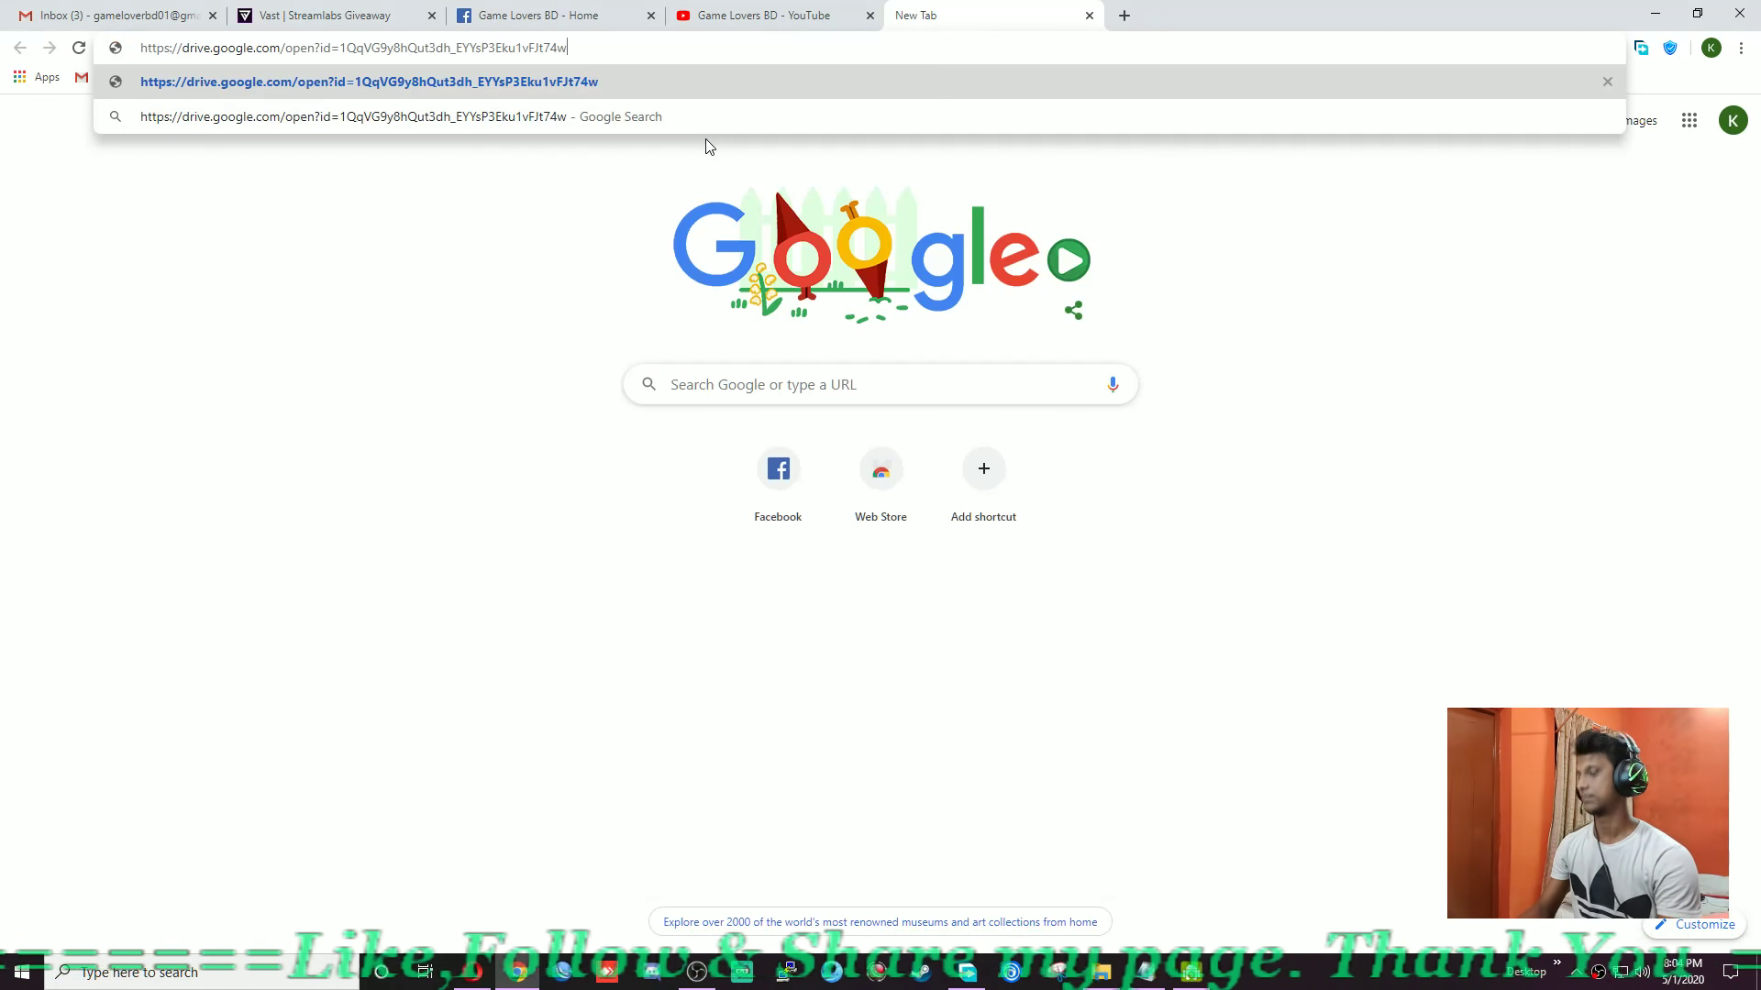
key(Return)
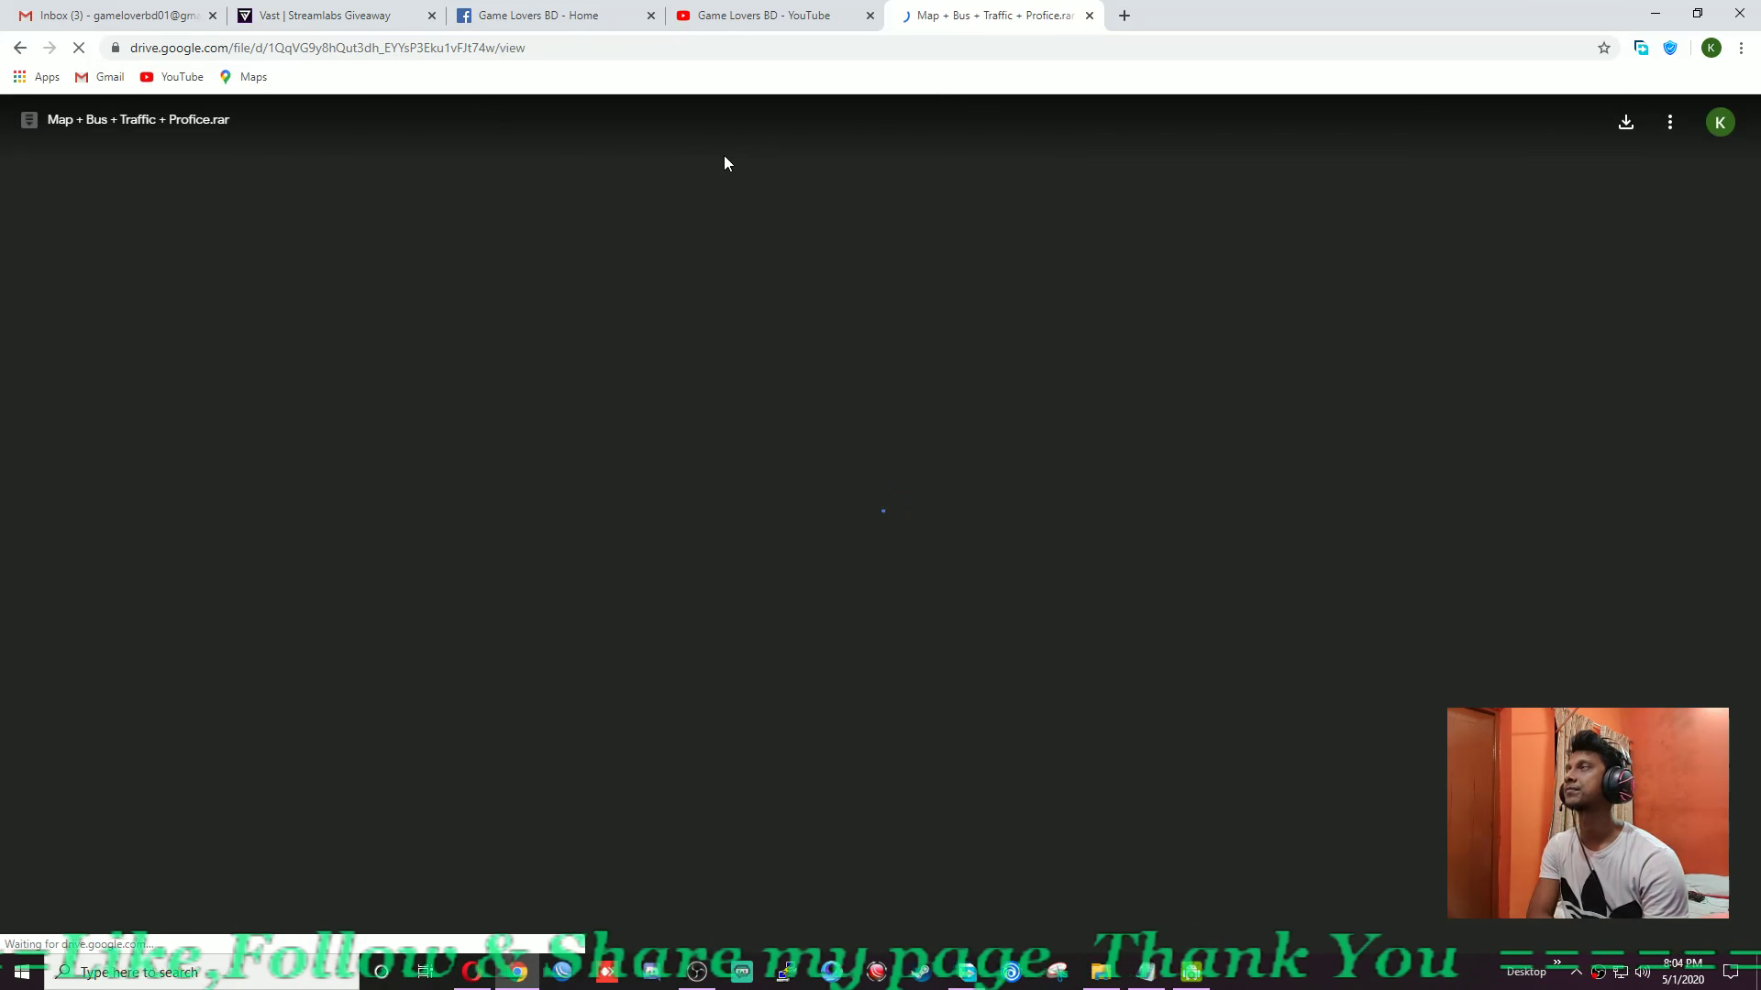
Download Map + Bus + Traffic + Profice.rar through Free Download Manager and pause the transfer.
click(1624, 127)
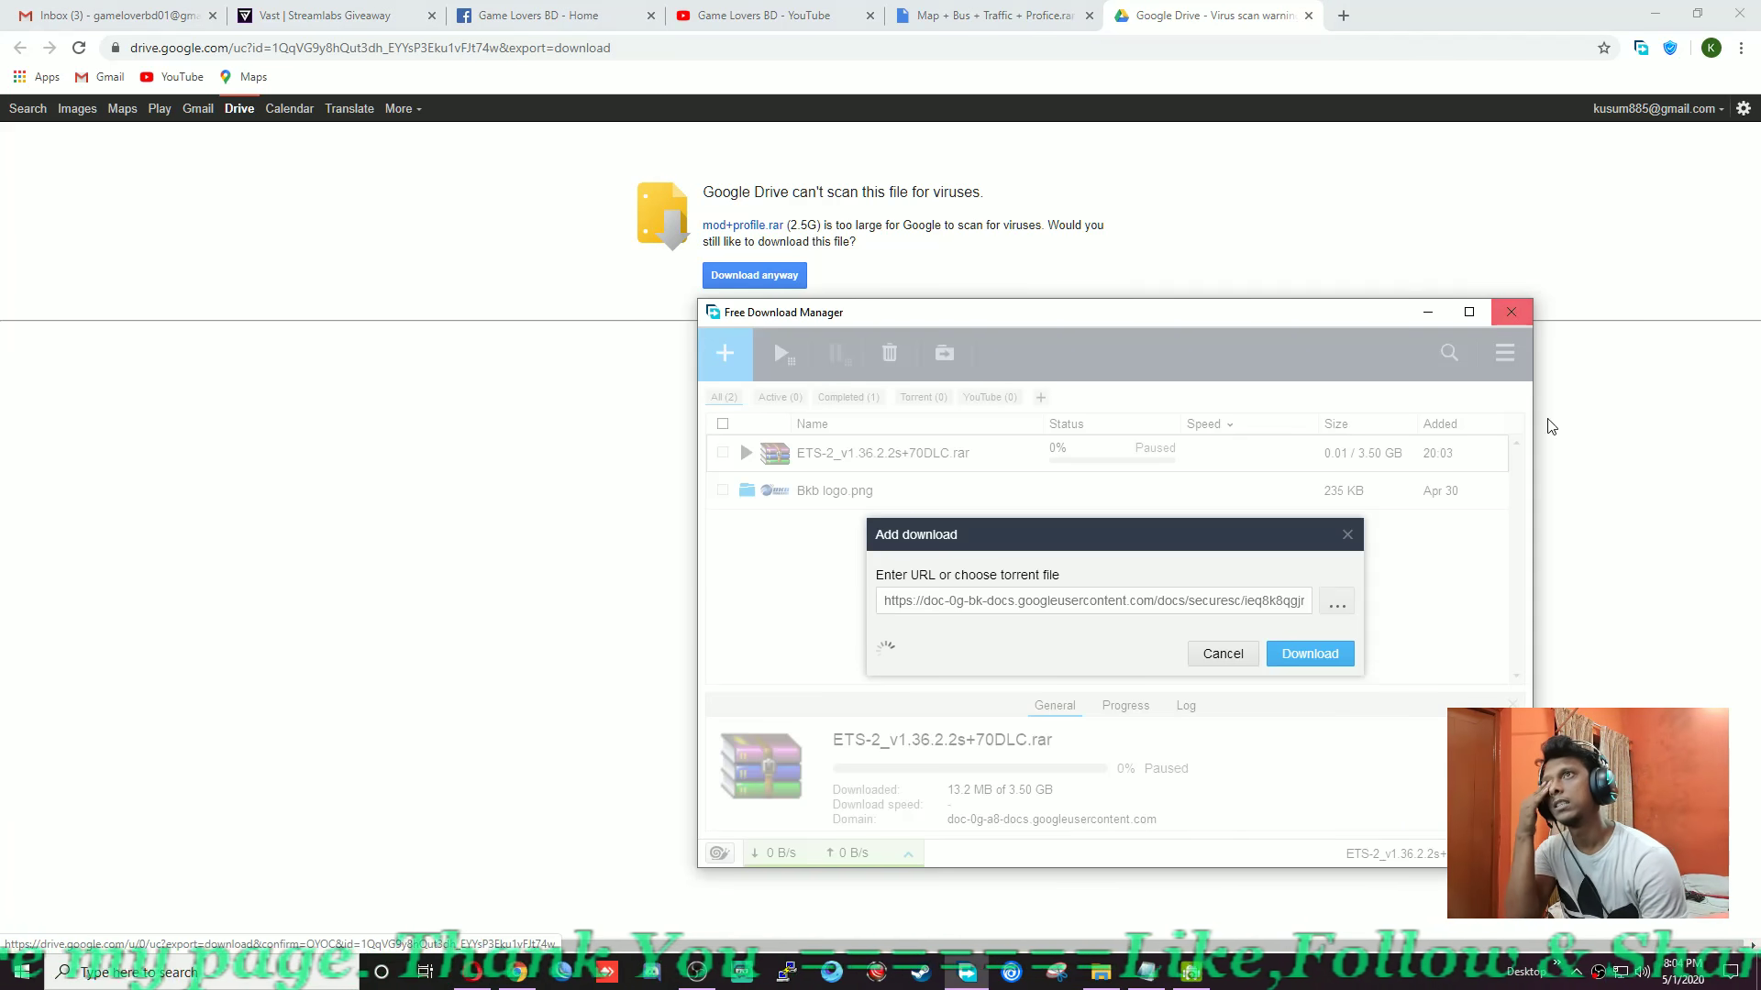
click(1308, 658)
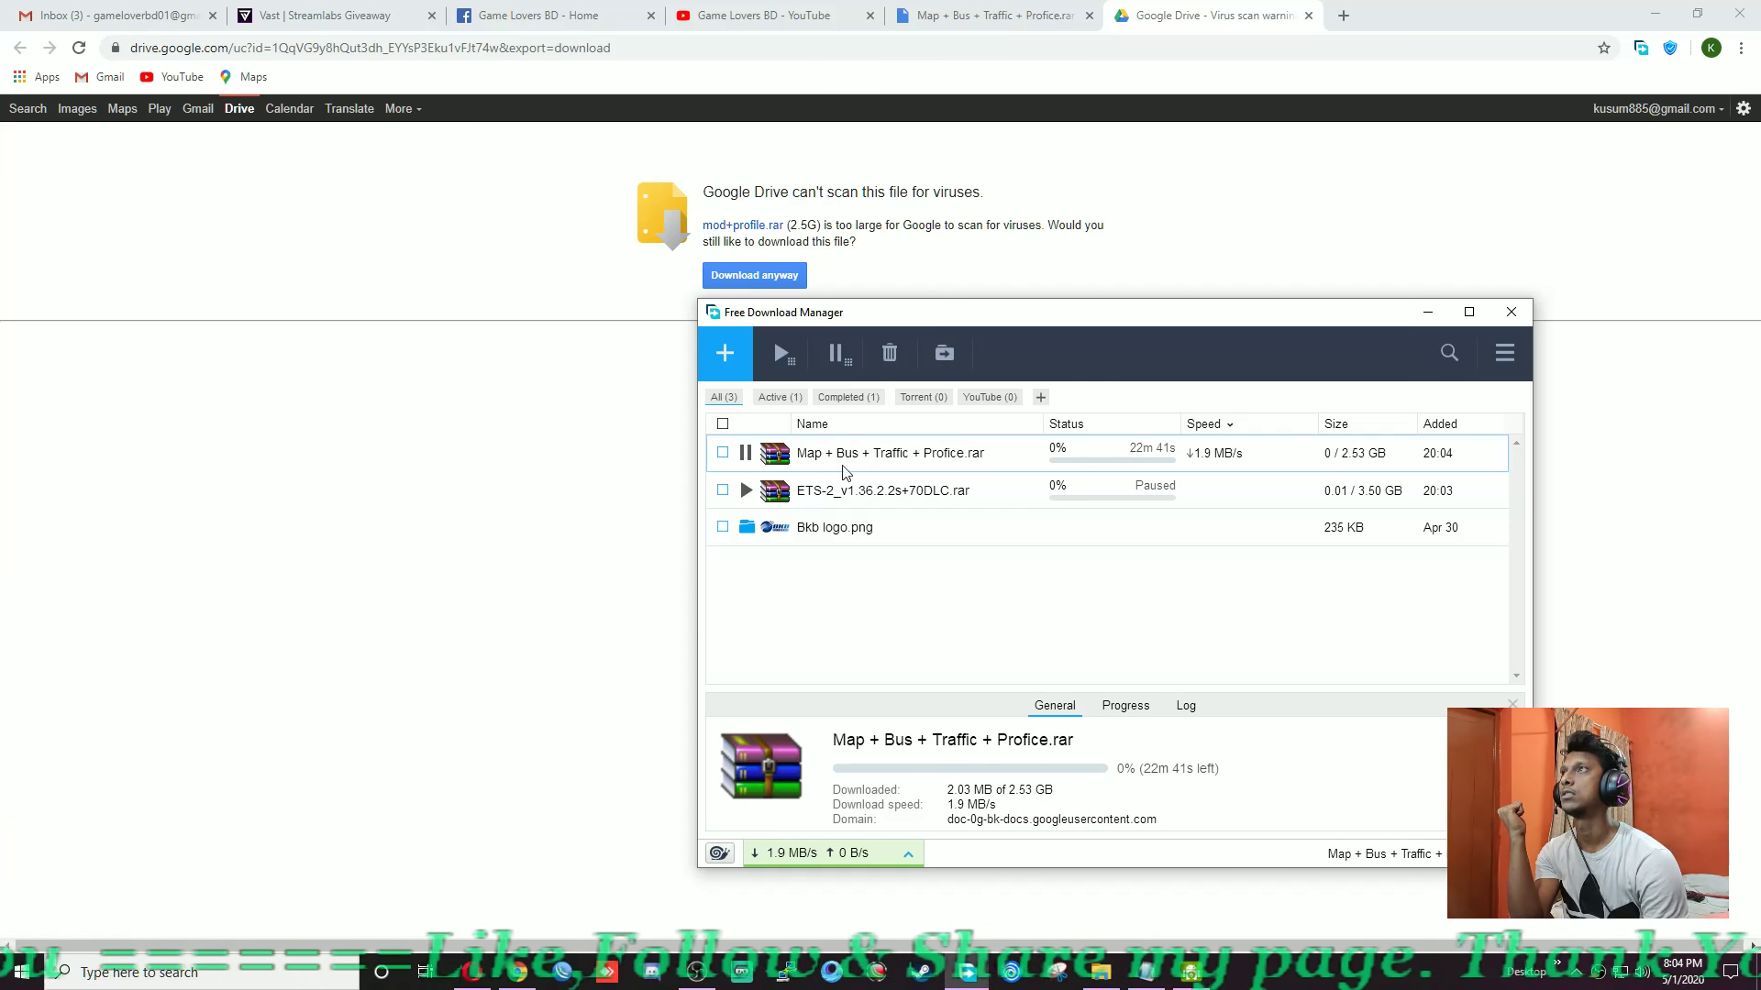
click(744, 453)
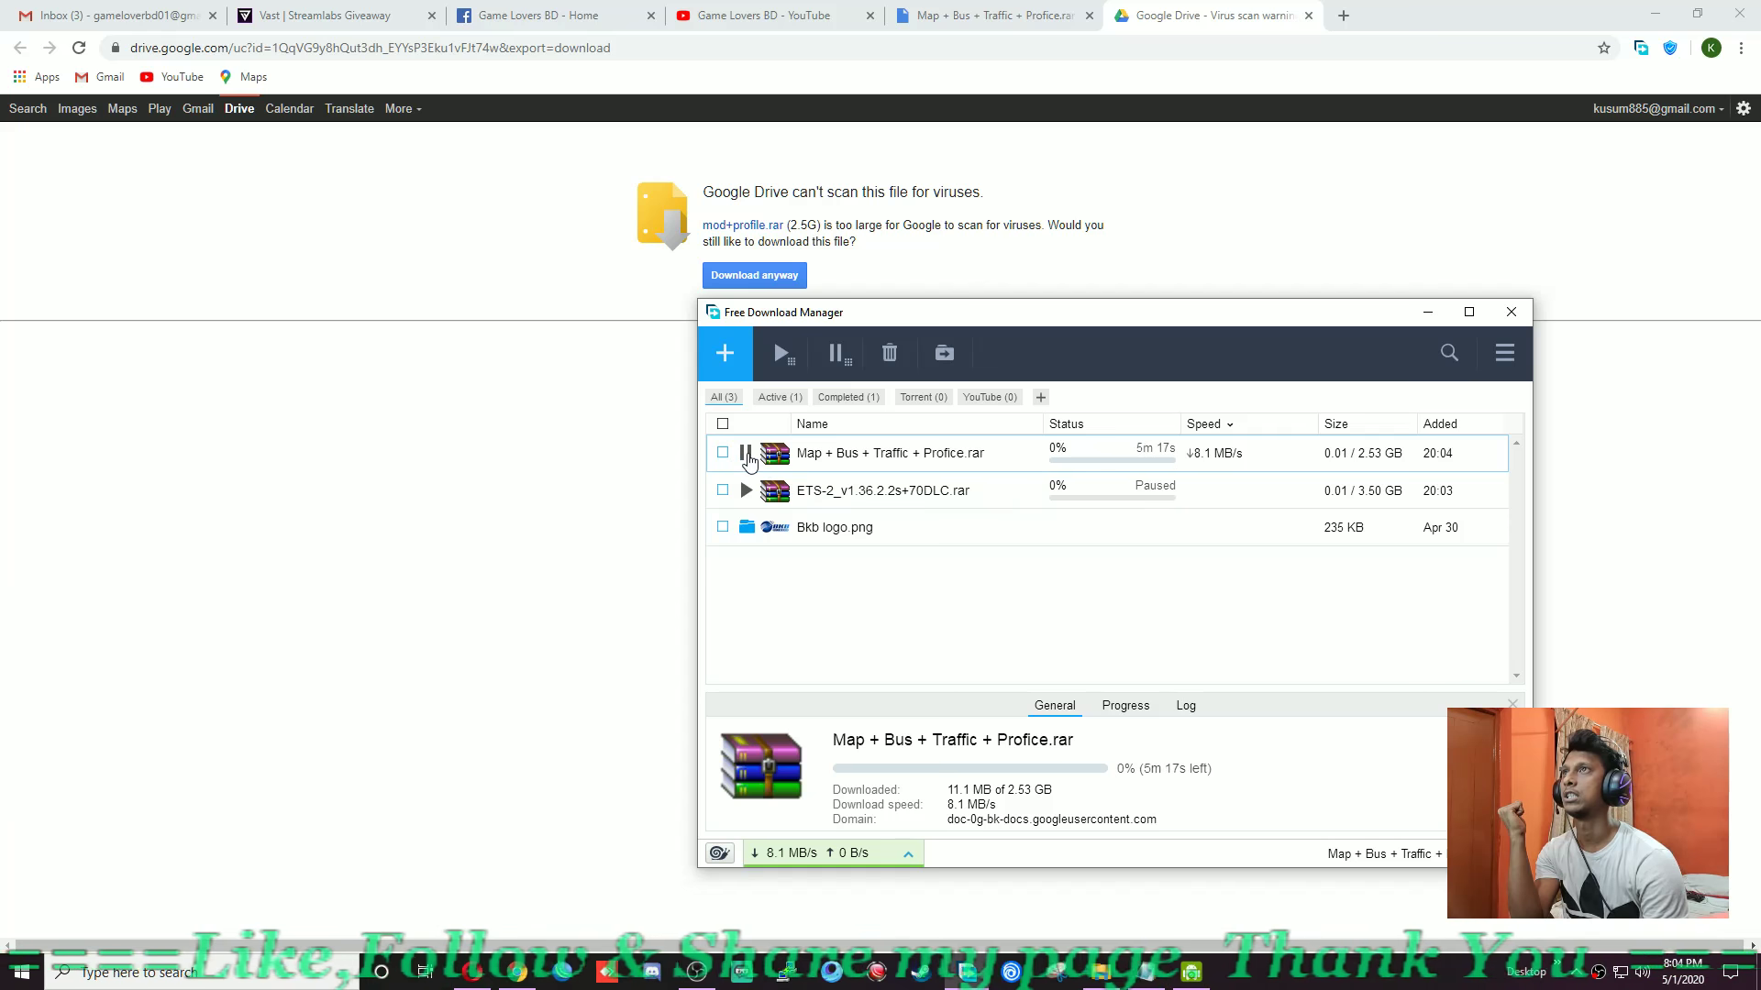
click(722, 490)
click(723, 452)
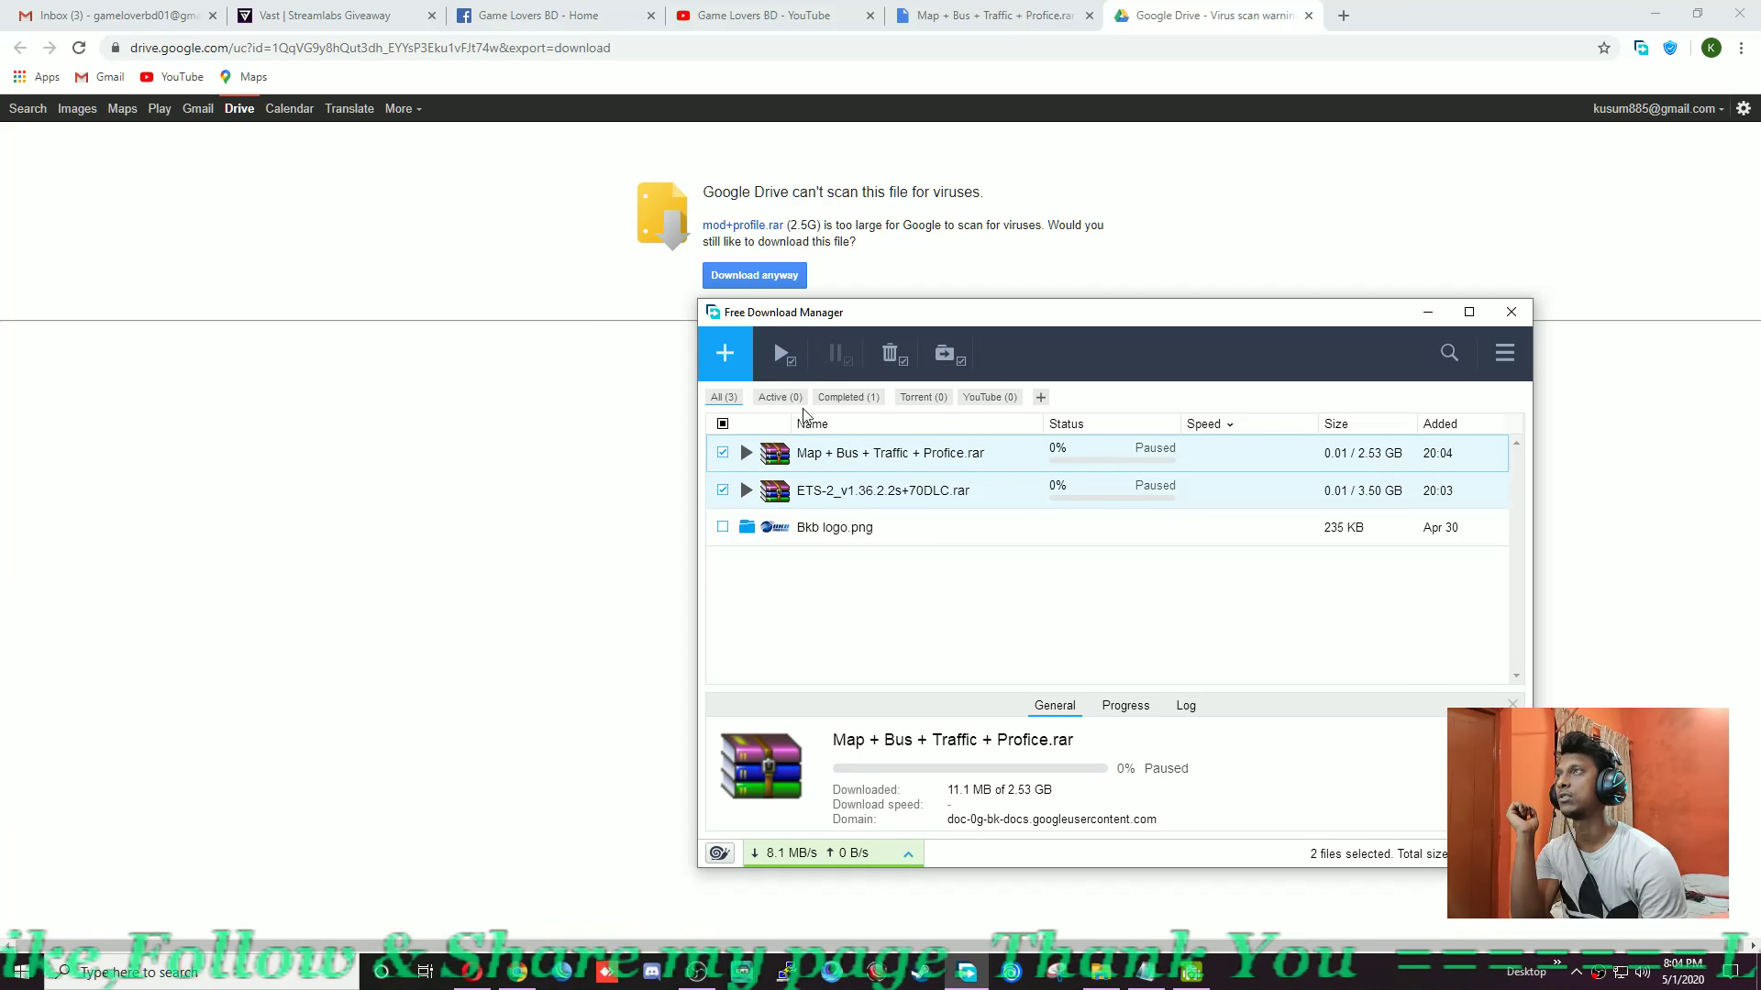
click(894, 356)
key(Escape)
click(994, 641)
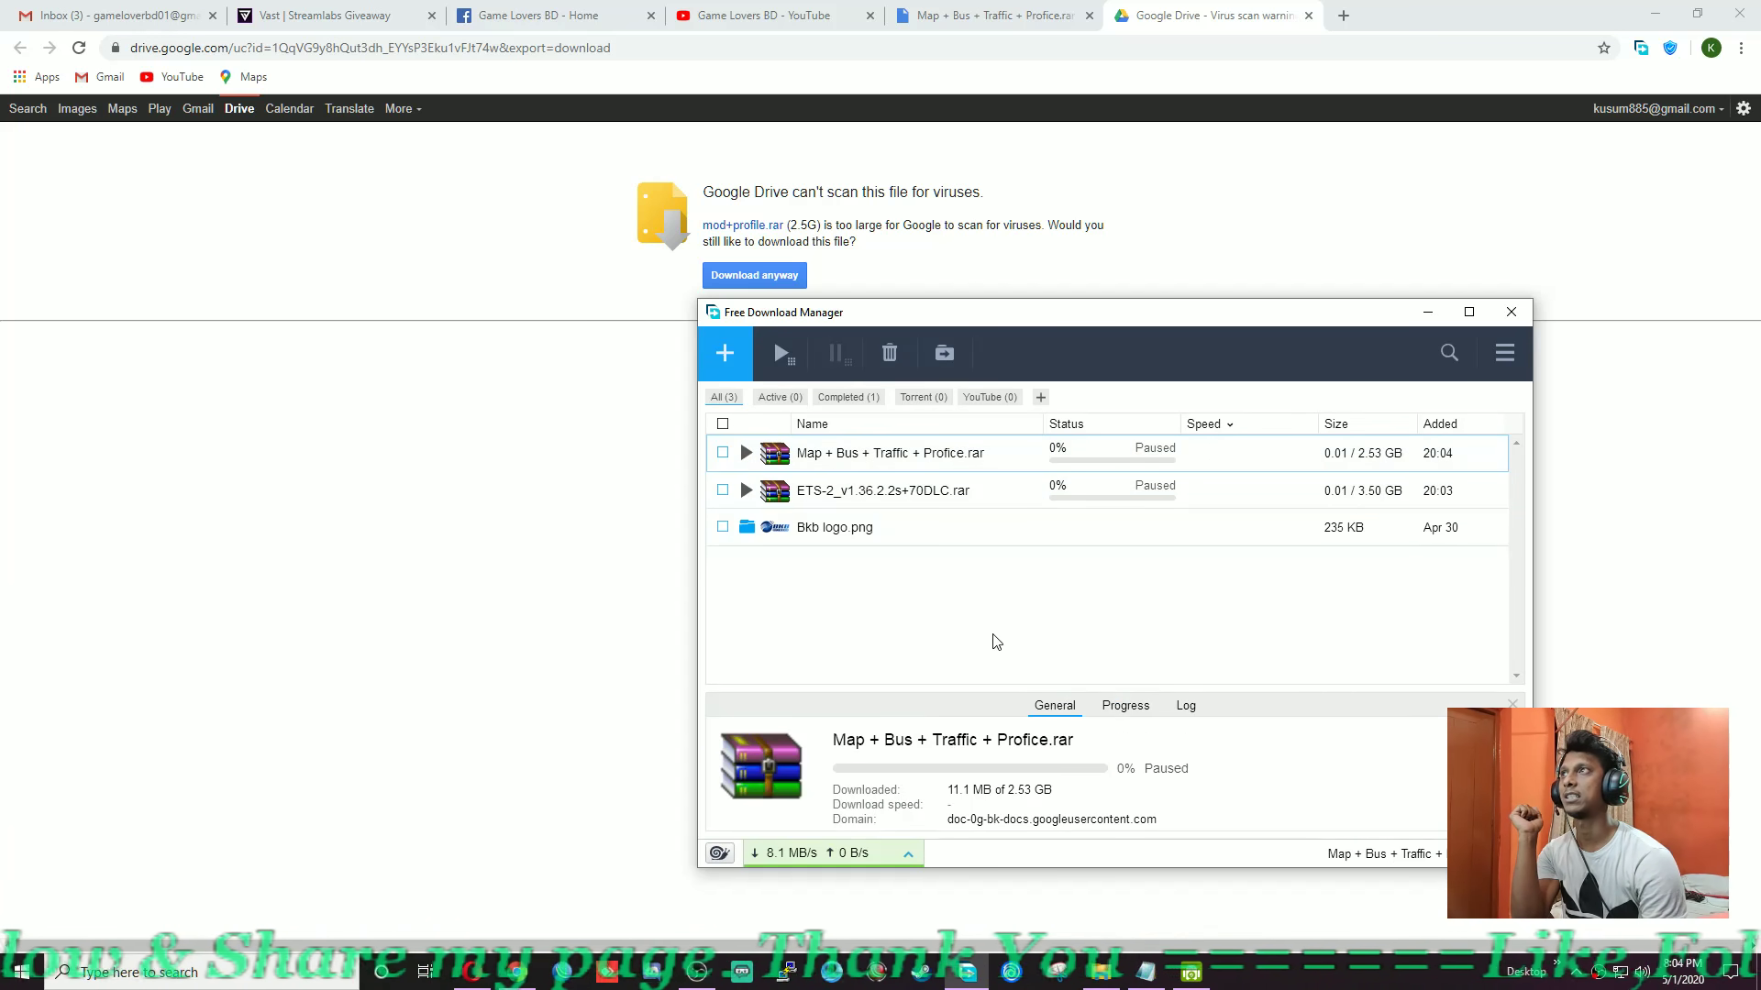
Close the download manager and both Google Drive tabs, and minimize the browser.
click(1511, 311)
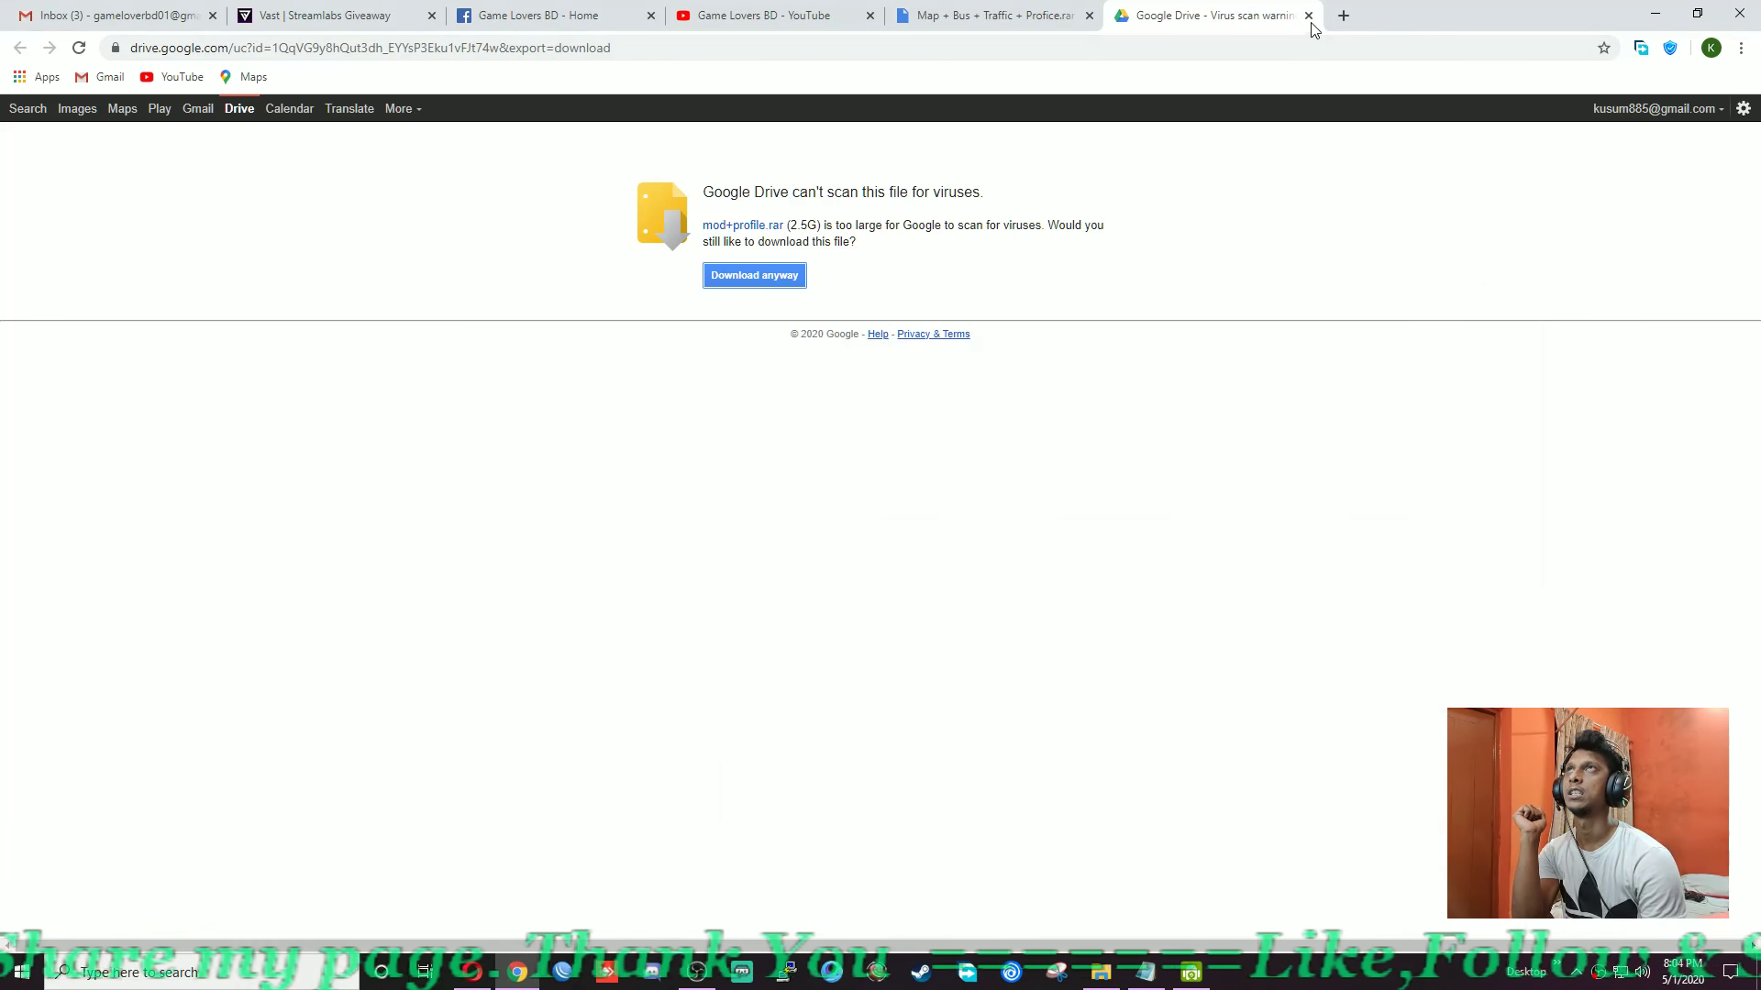
click(1309, 16)
click(1089, 16)
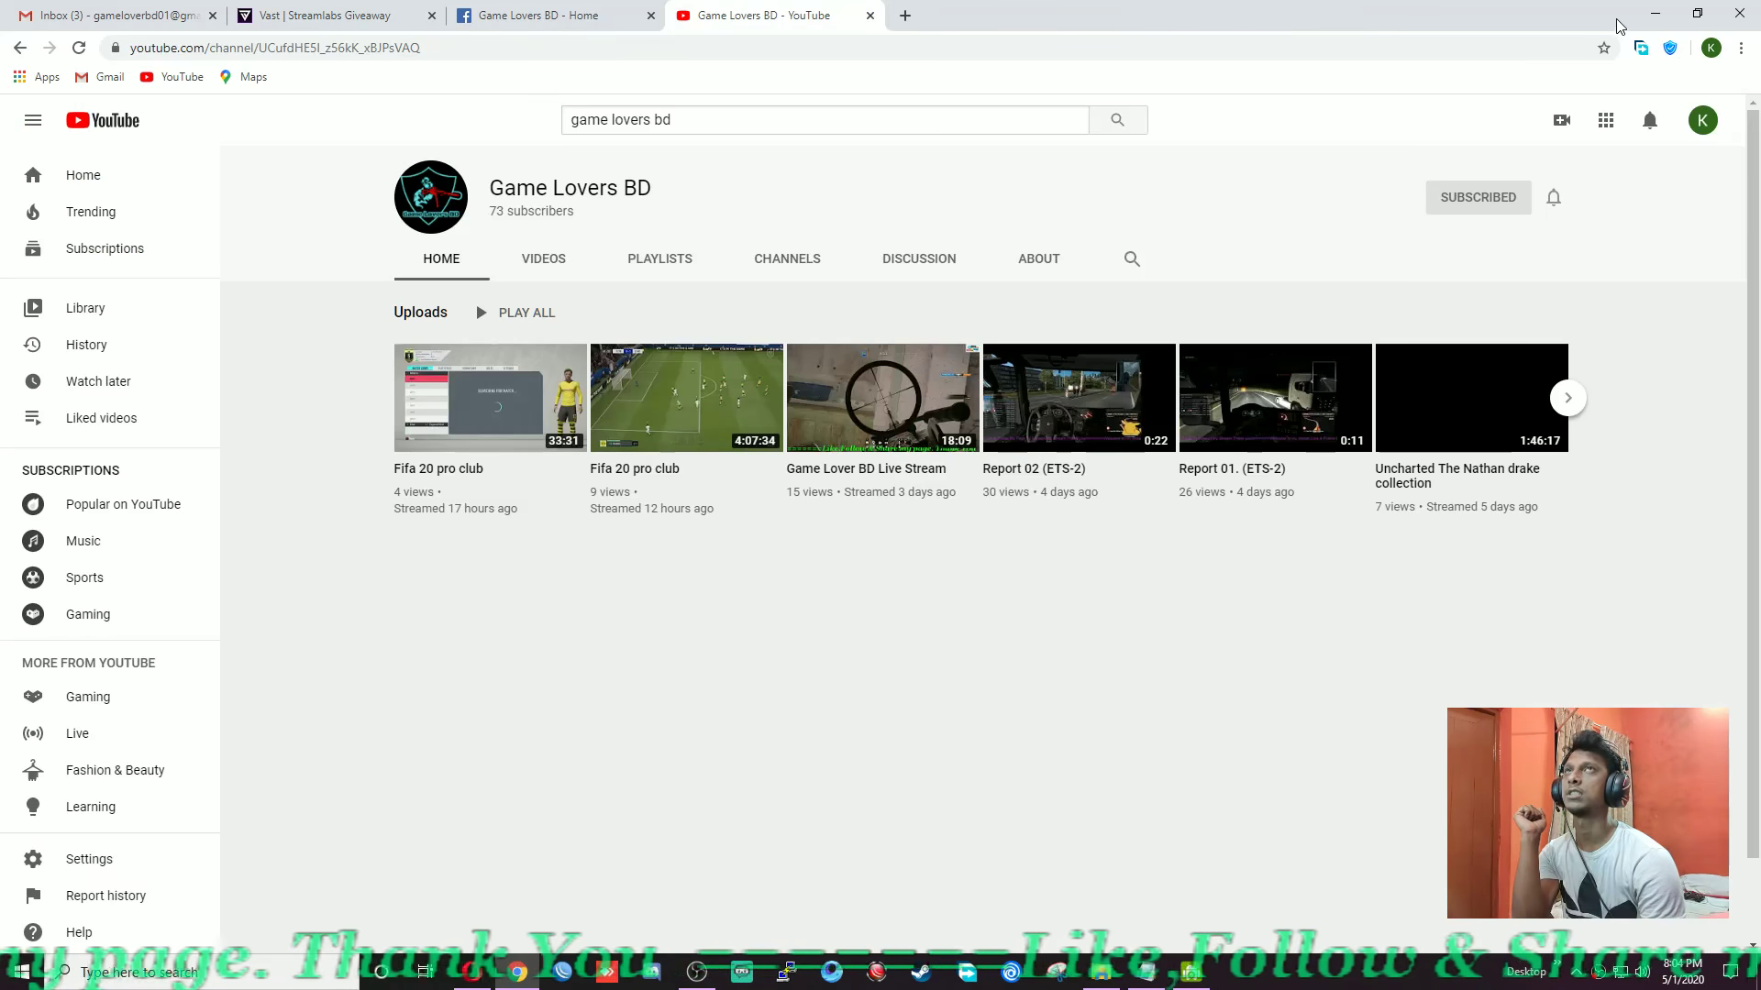
click(1651, 16)
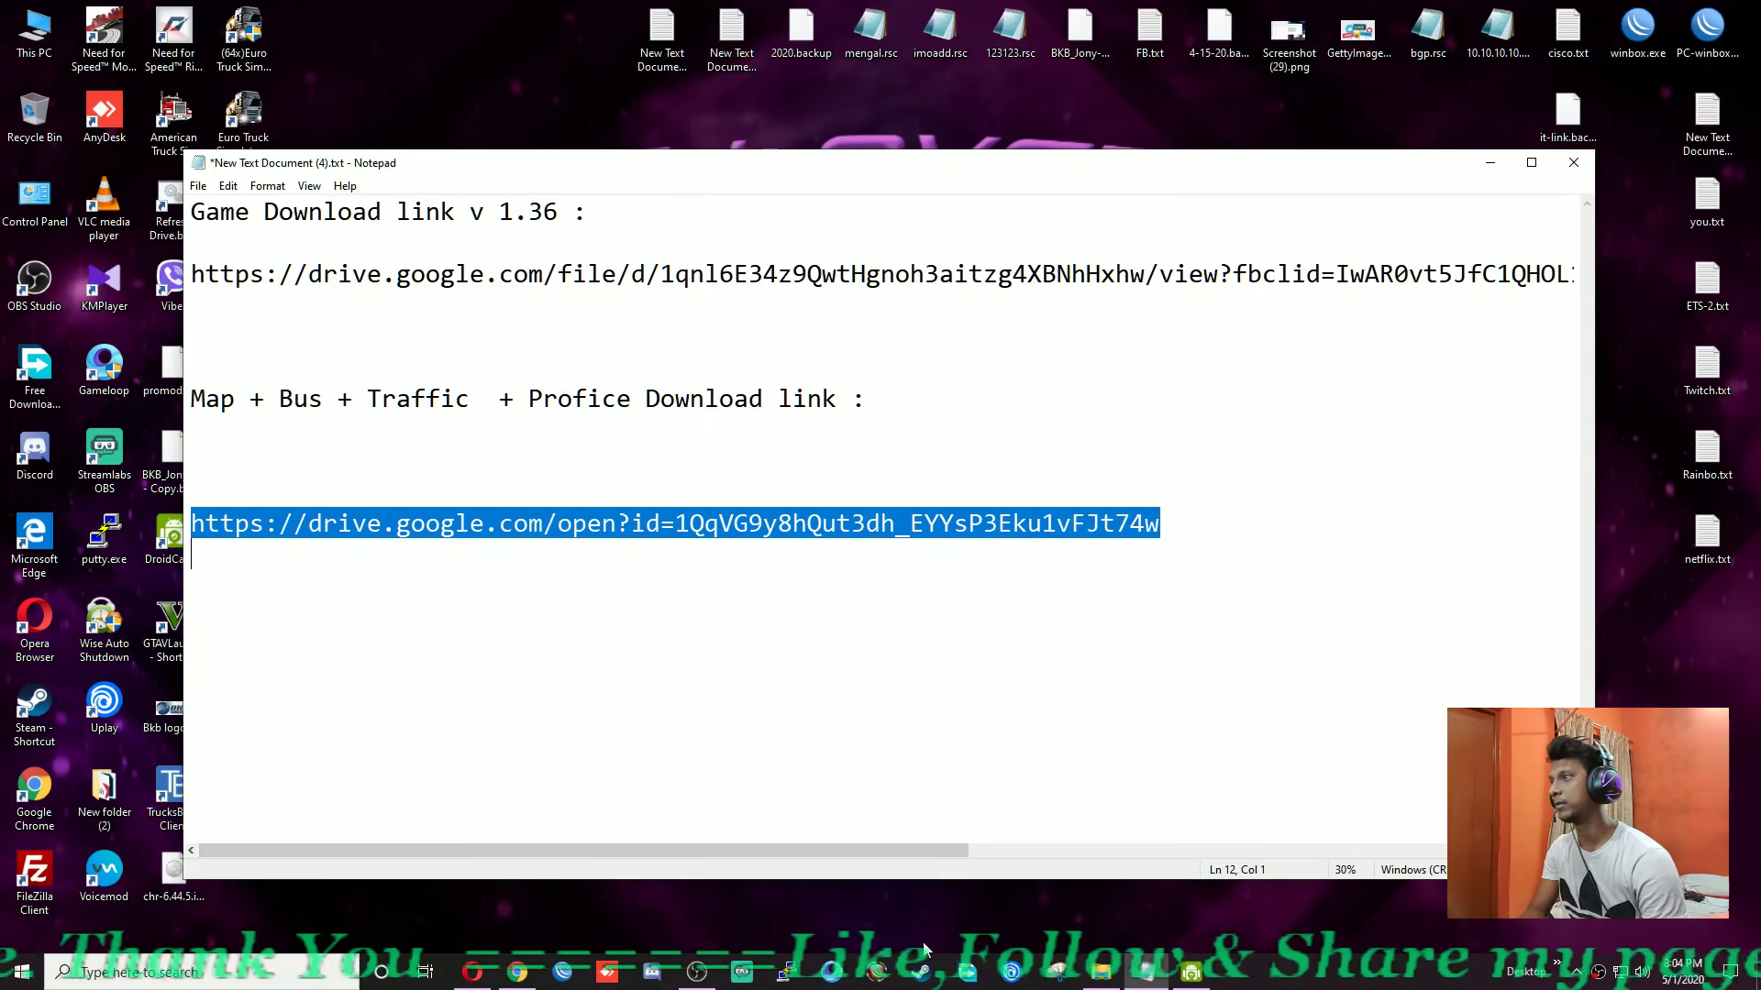
Switch to the File Explorer folder holding the two archives and view the extraction options for ETS-2_v1.36.2.2s+70DLC.rar.
click(1103, 974)
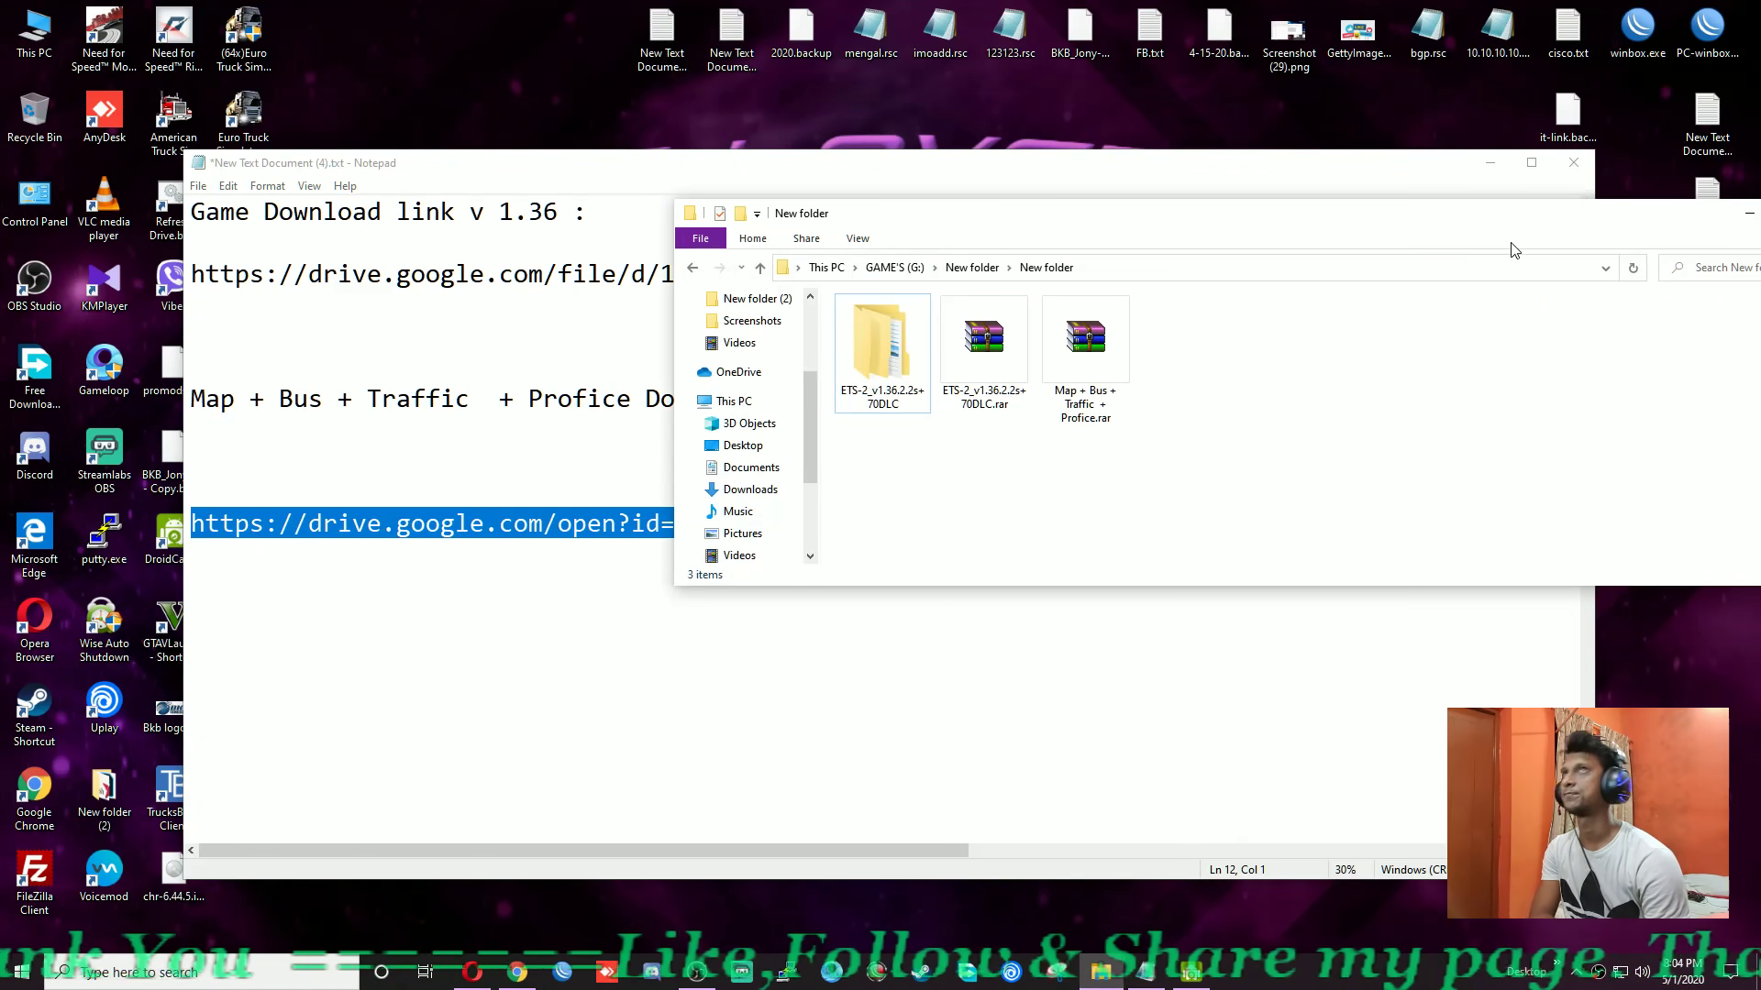
click(1491, 162)
click(1096, 354)
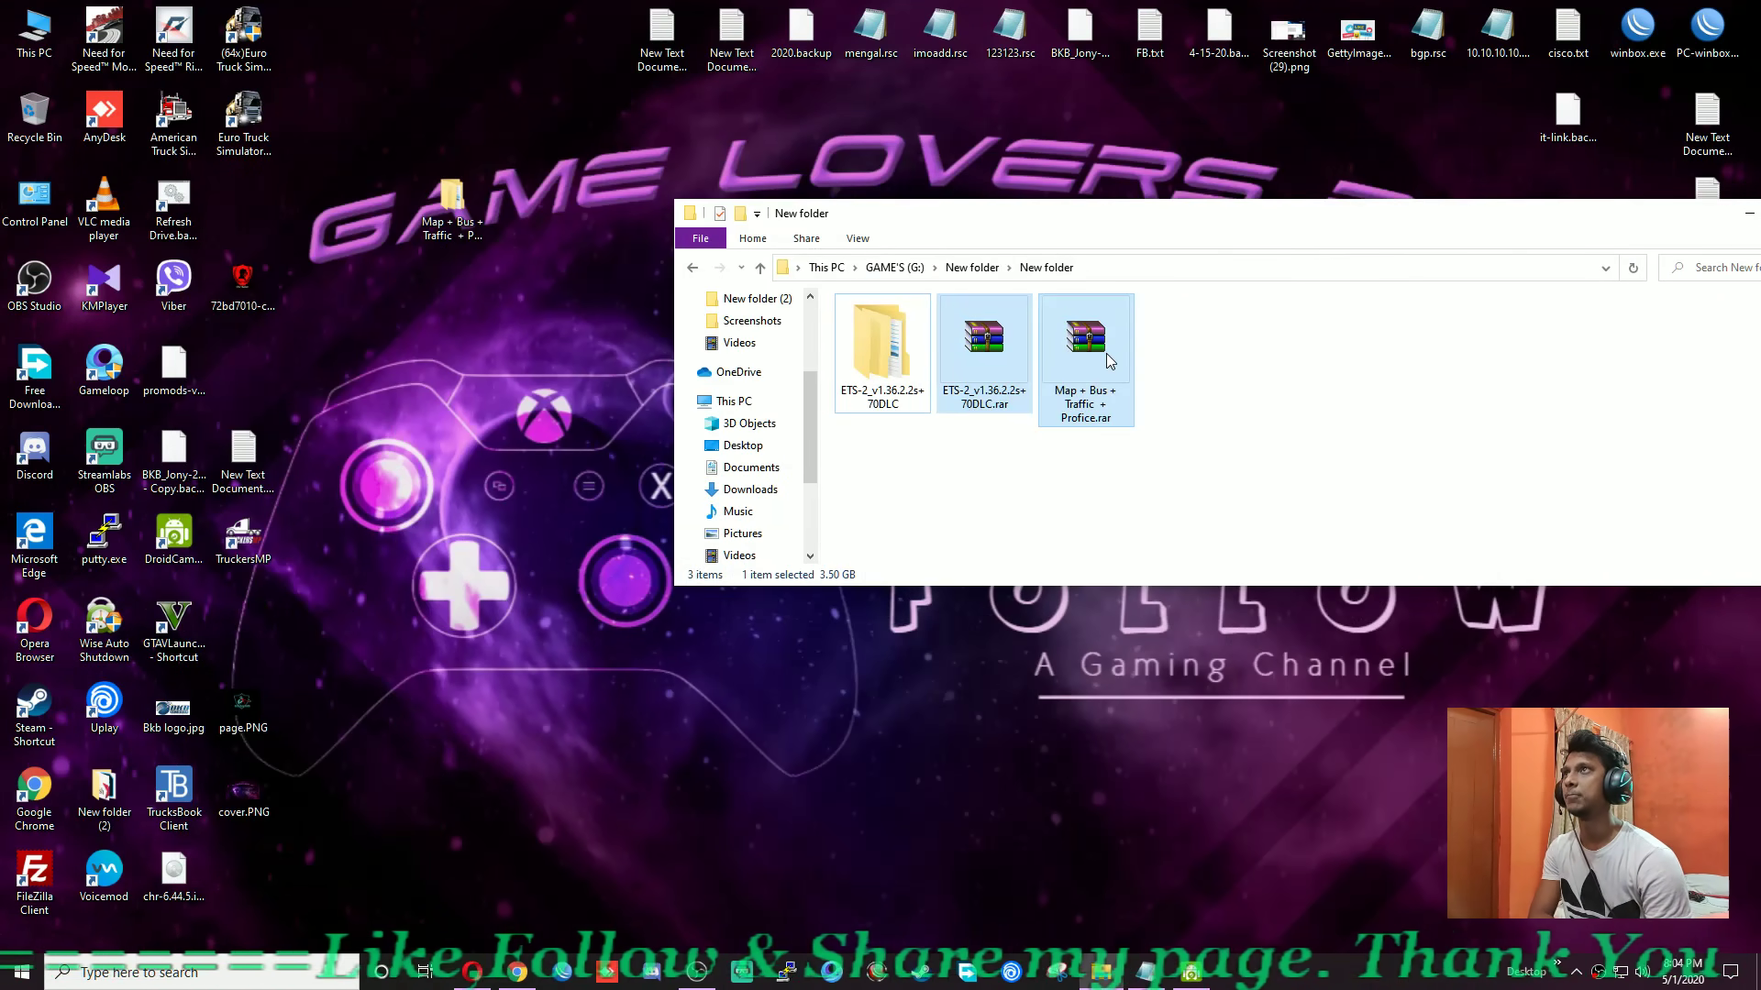
right_click(1007, 354)
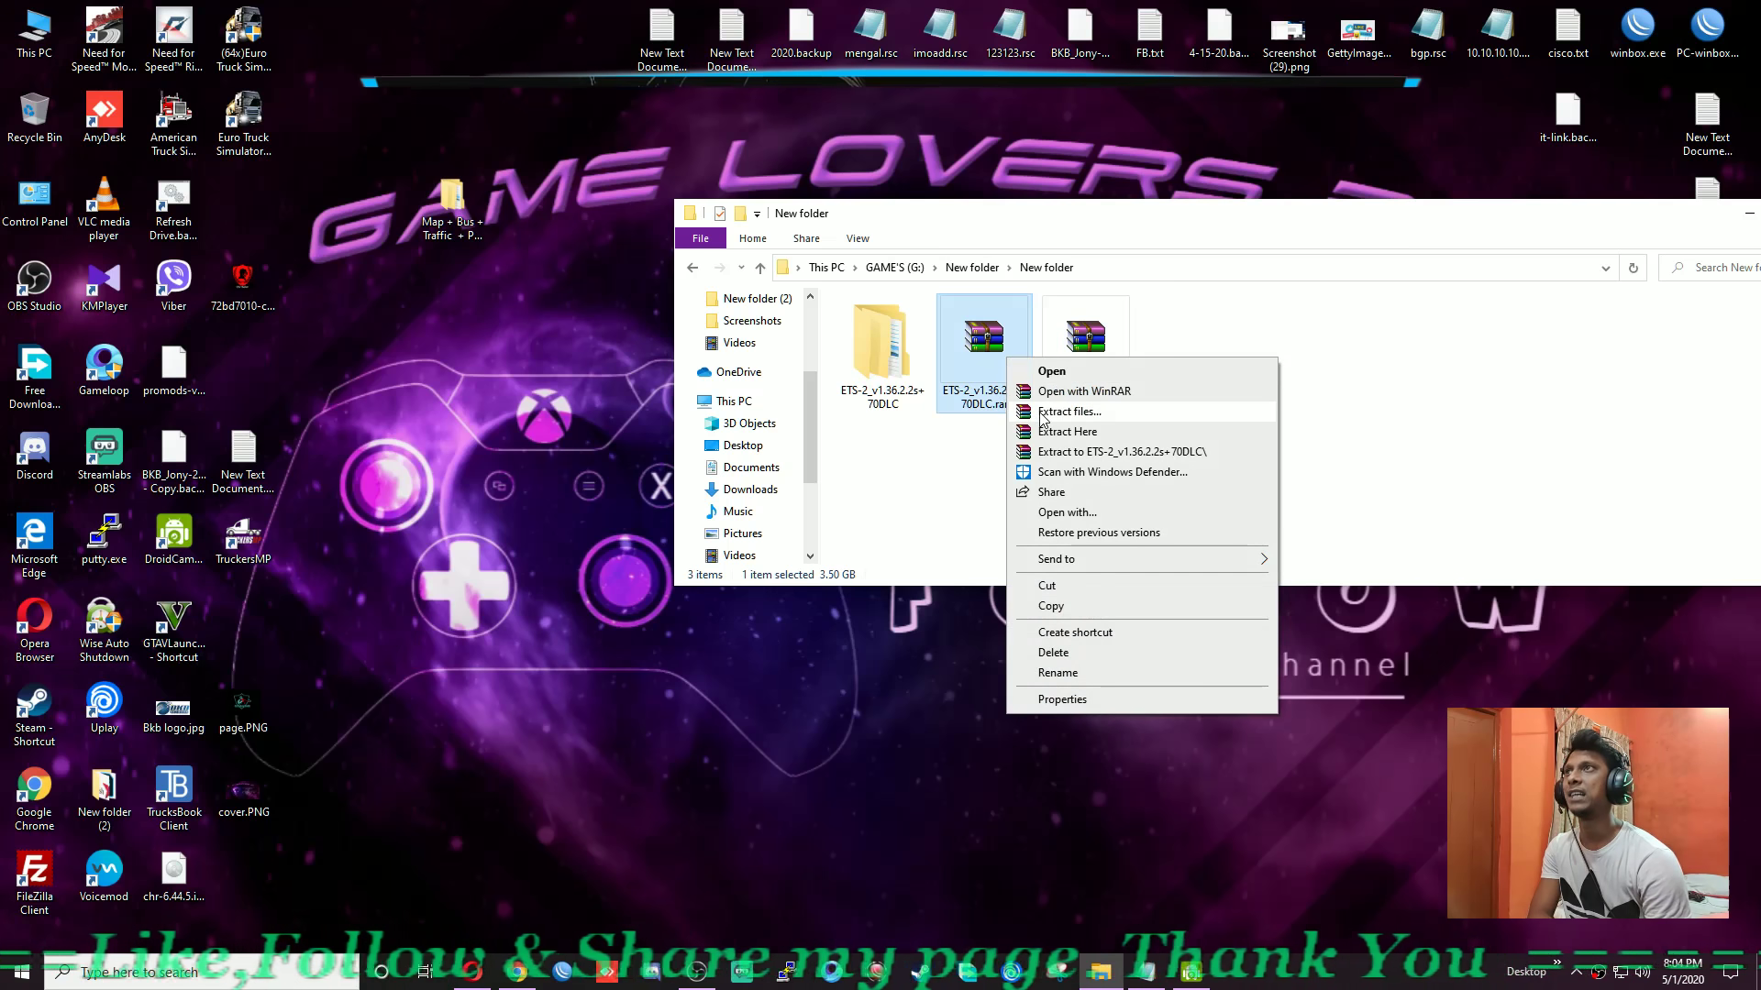
click(934, 436)
Browse the setup files inside the extracted ETS-2_v1.36.2.2s+70DLC folder and return to the folder with the archives.
double_click(882, 353)
click(901, 332)
double_click(901, 327)
drag(1009, 212, 810, 184)
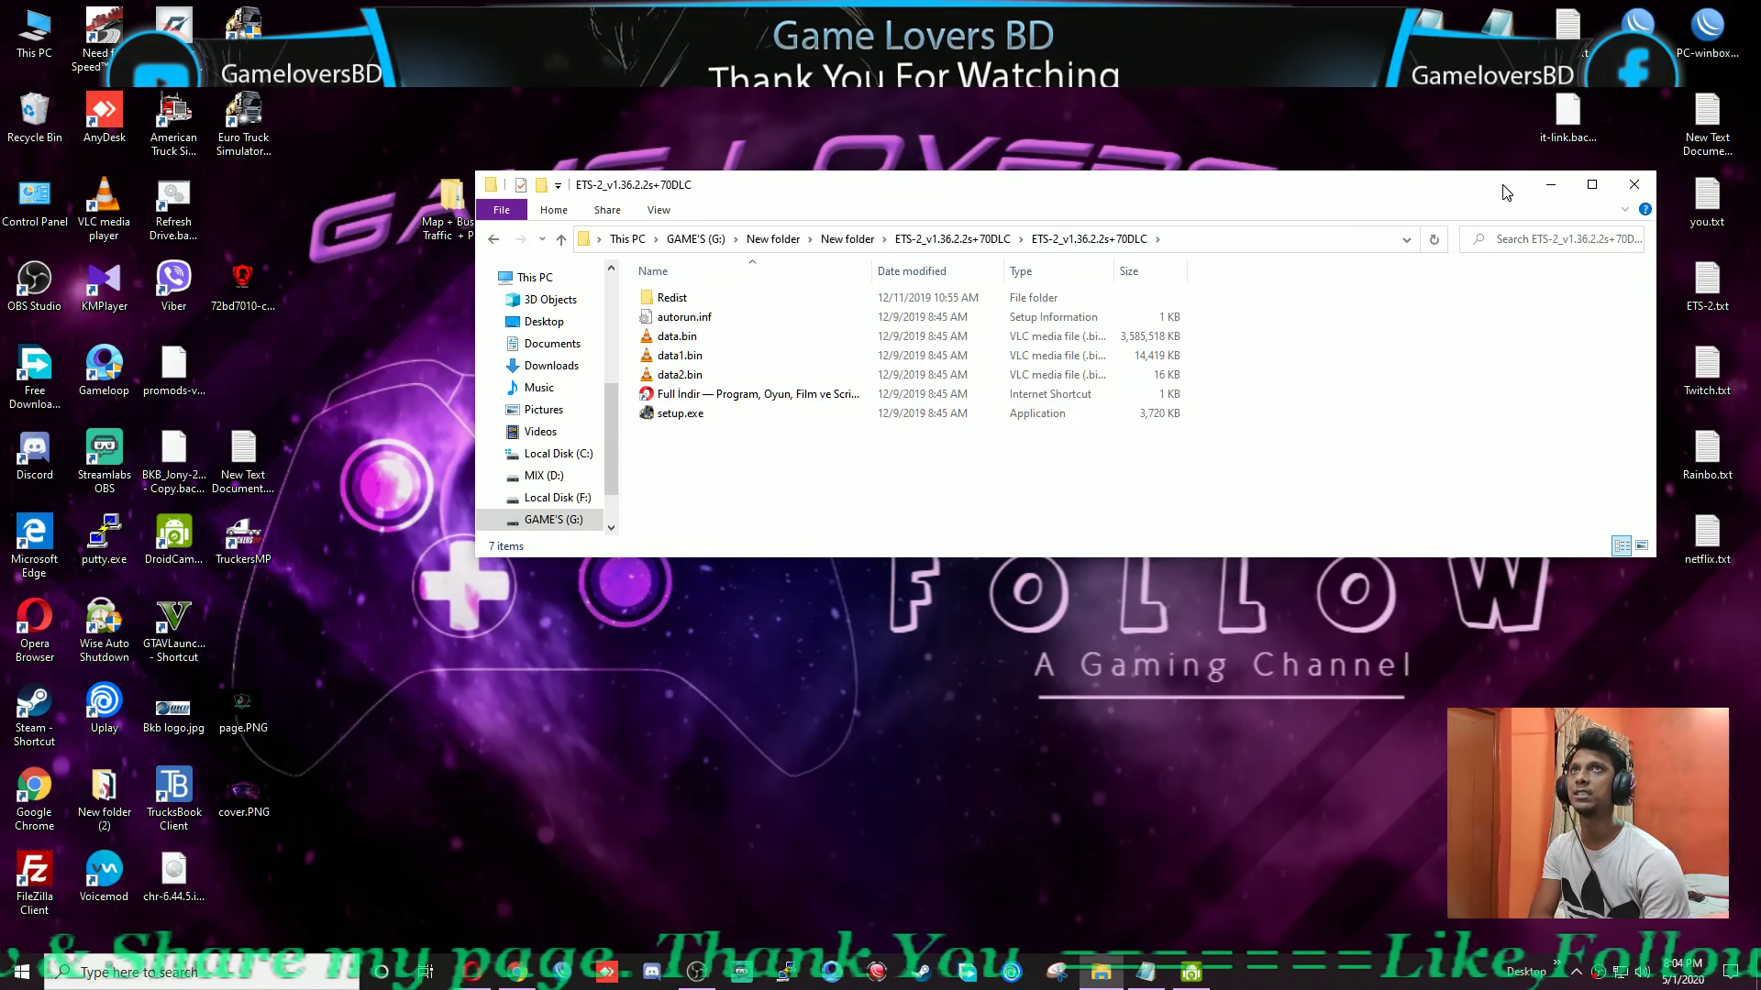
click(561, 239)
click(561, 239)
View the extraction options for the Map + Bus + Traffic + Profice.rar archive.
click(745, 341)
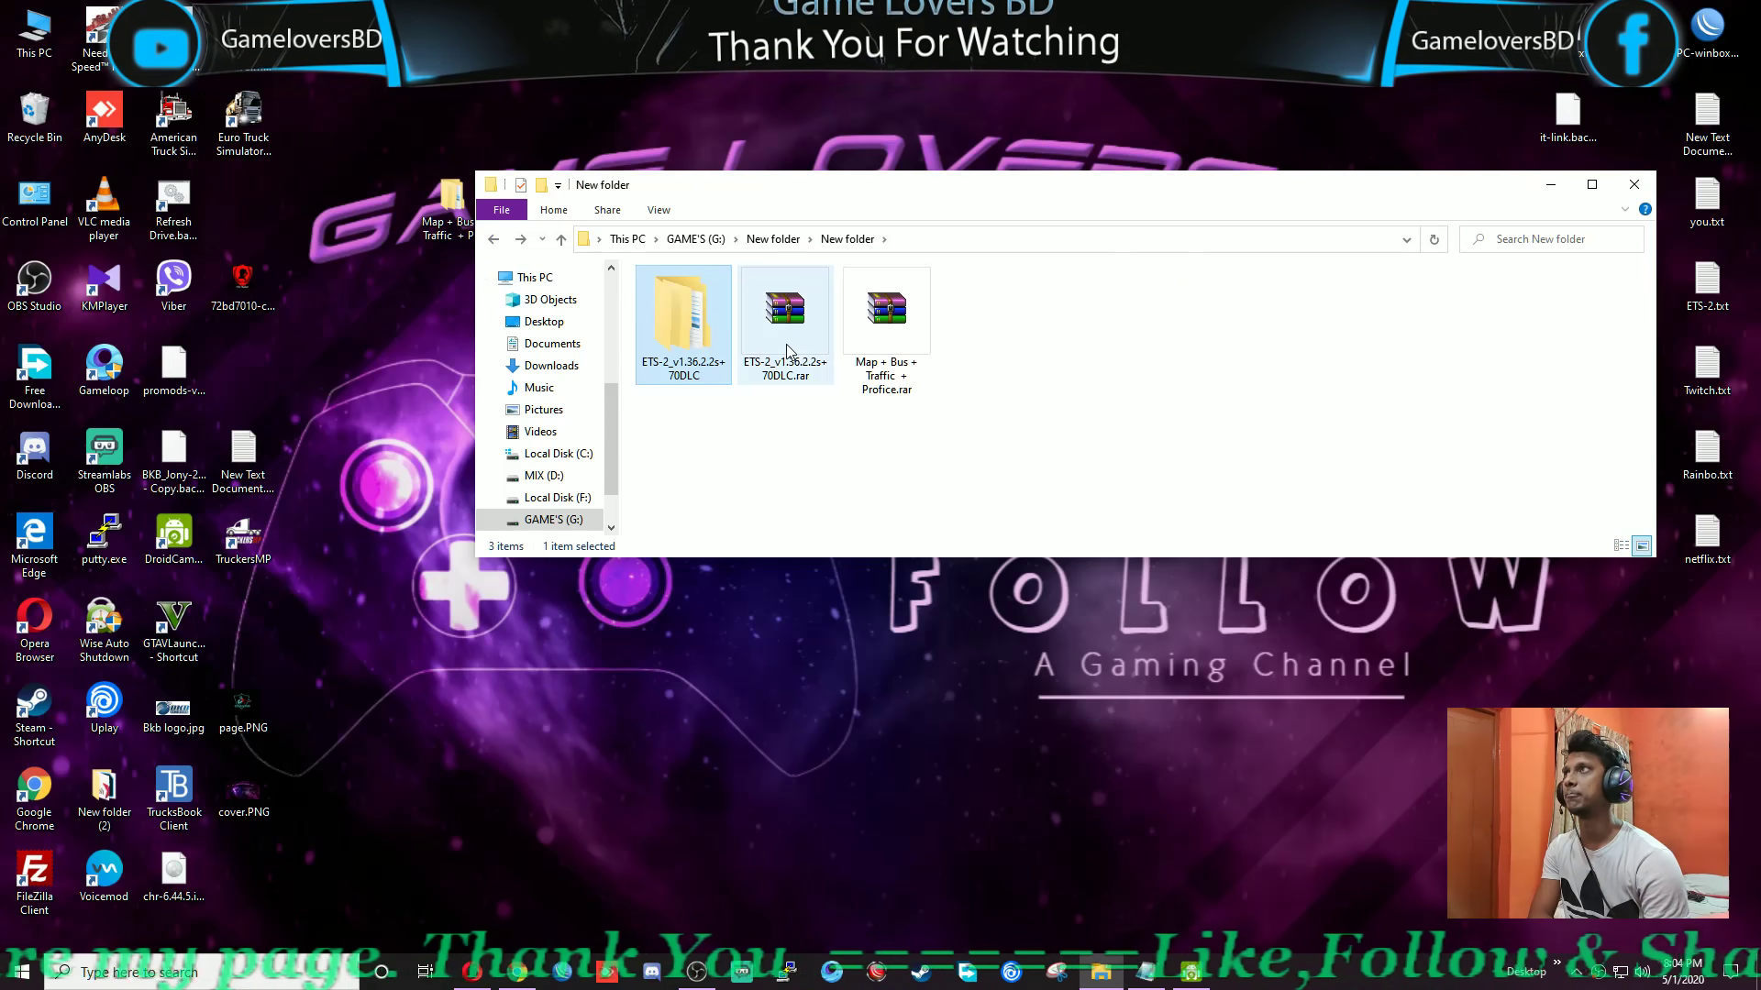
click(876, 316)
right_click(872, 322)
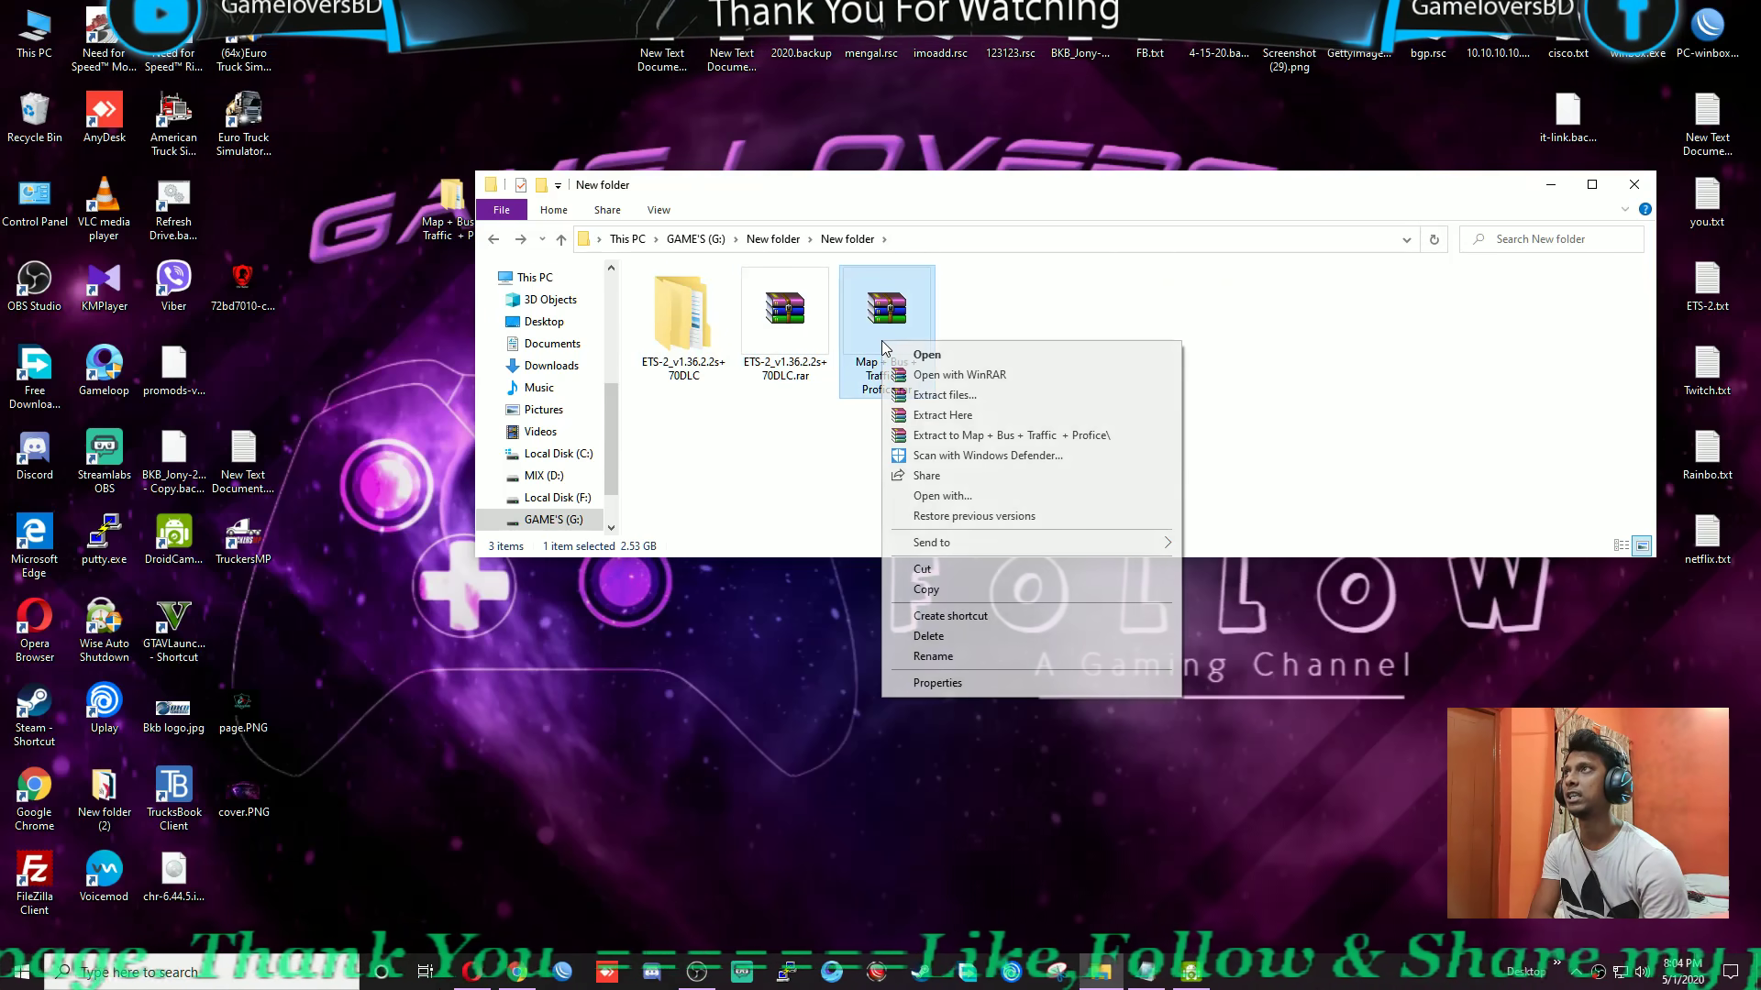
click(871, 323)
Open the extracted Map + Bus + Traffic + Profice folder from the desktop and place its window below the archives window.
click(451, 197)
drag(451, 197, 459, 87)
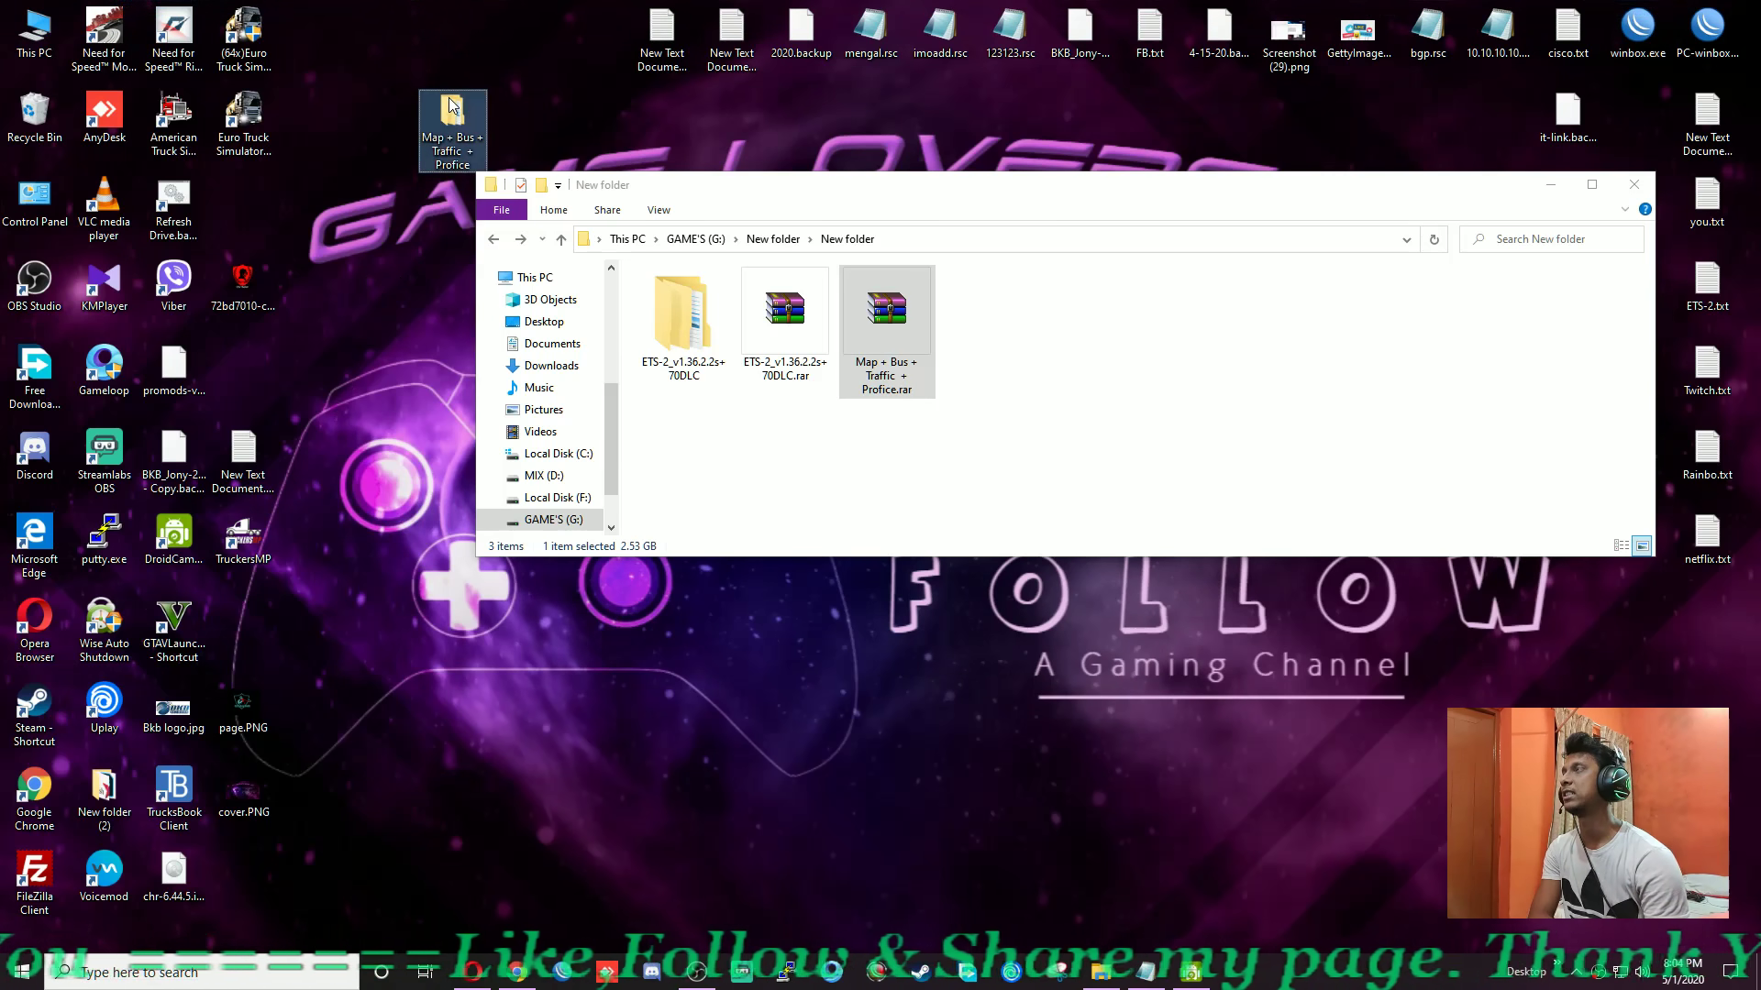
double_click(451, 103)
drag(688, 184, 519, 519)
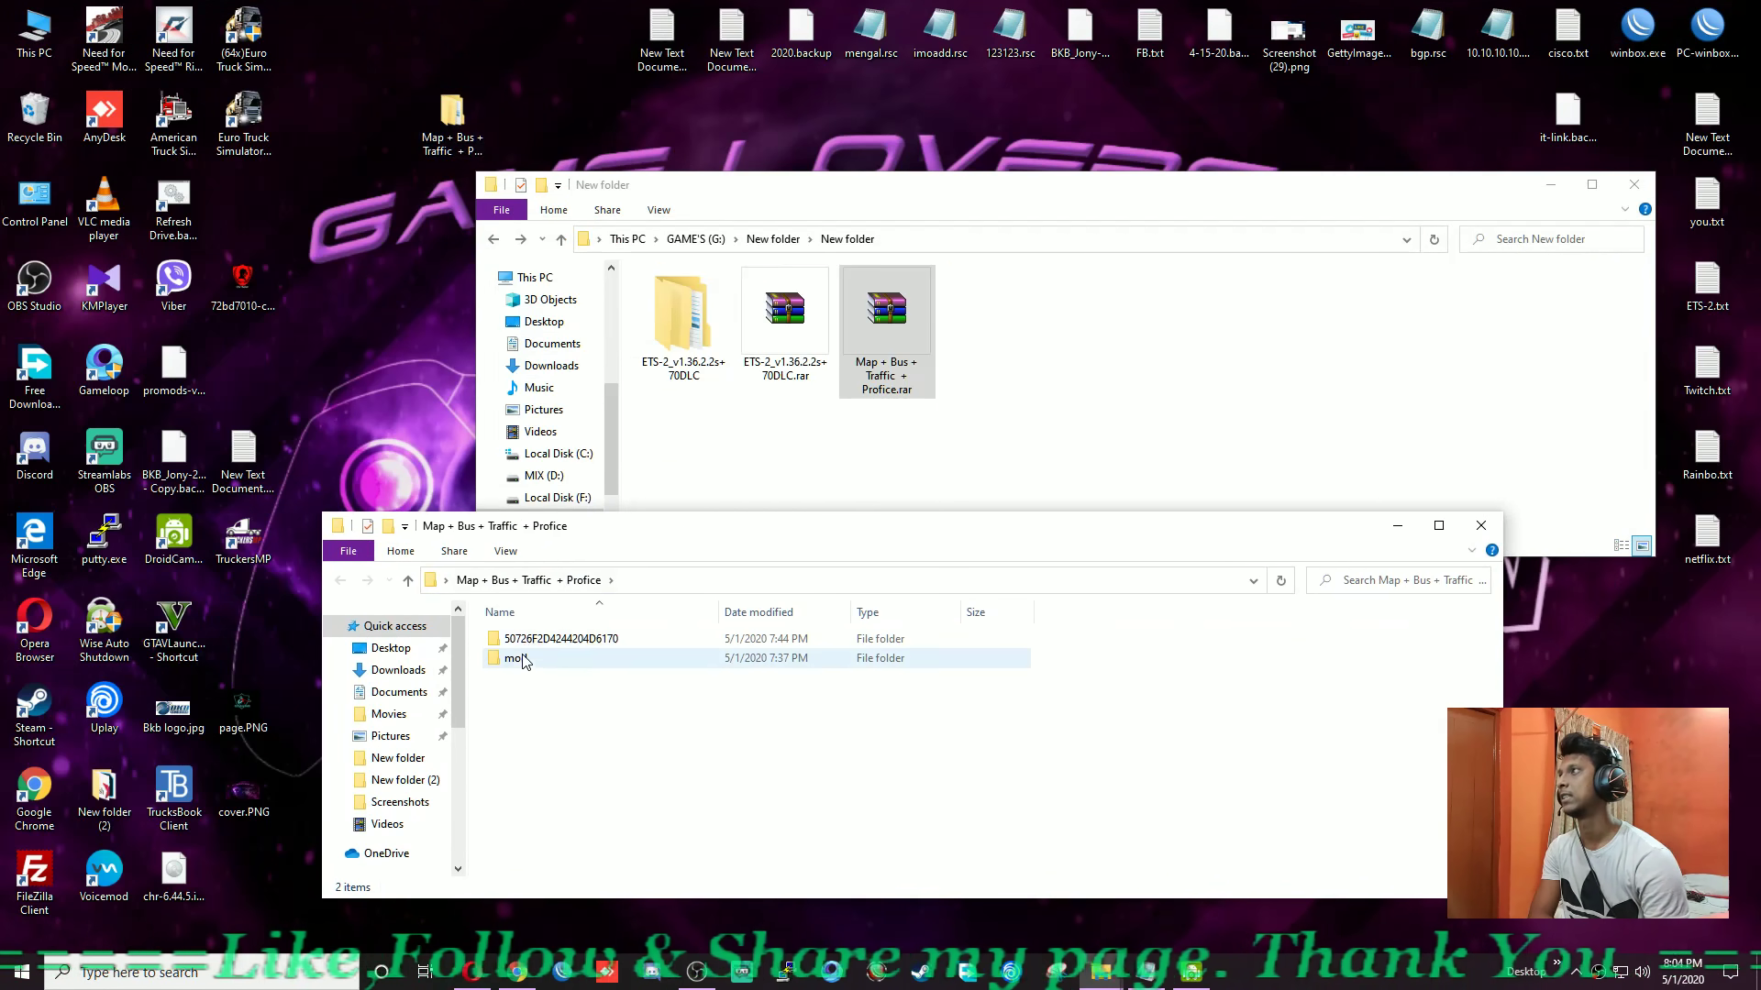
Open Map + Bus + Traffic + Profice.rar in WinRAR, dismissing the licence reminder, and examine its mod+profile folder.
right_click(899, 328)
click(947, 339)
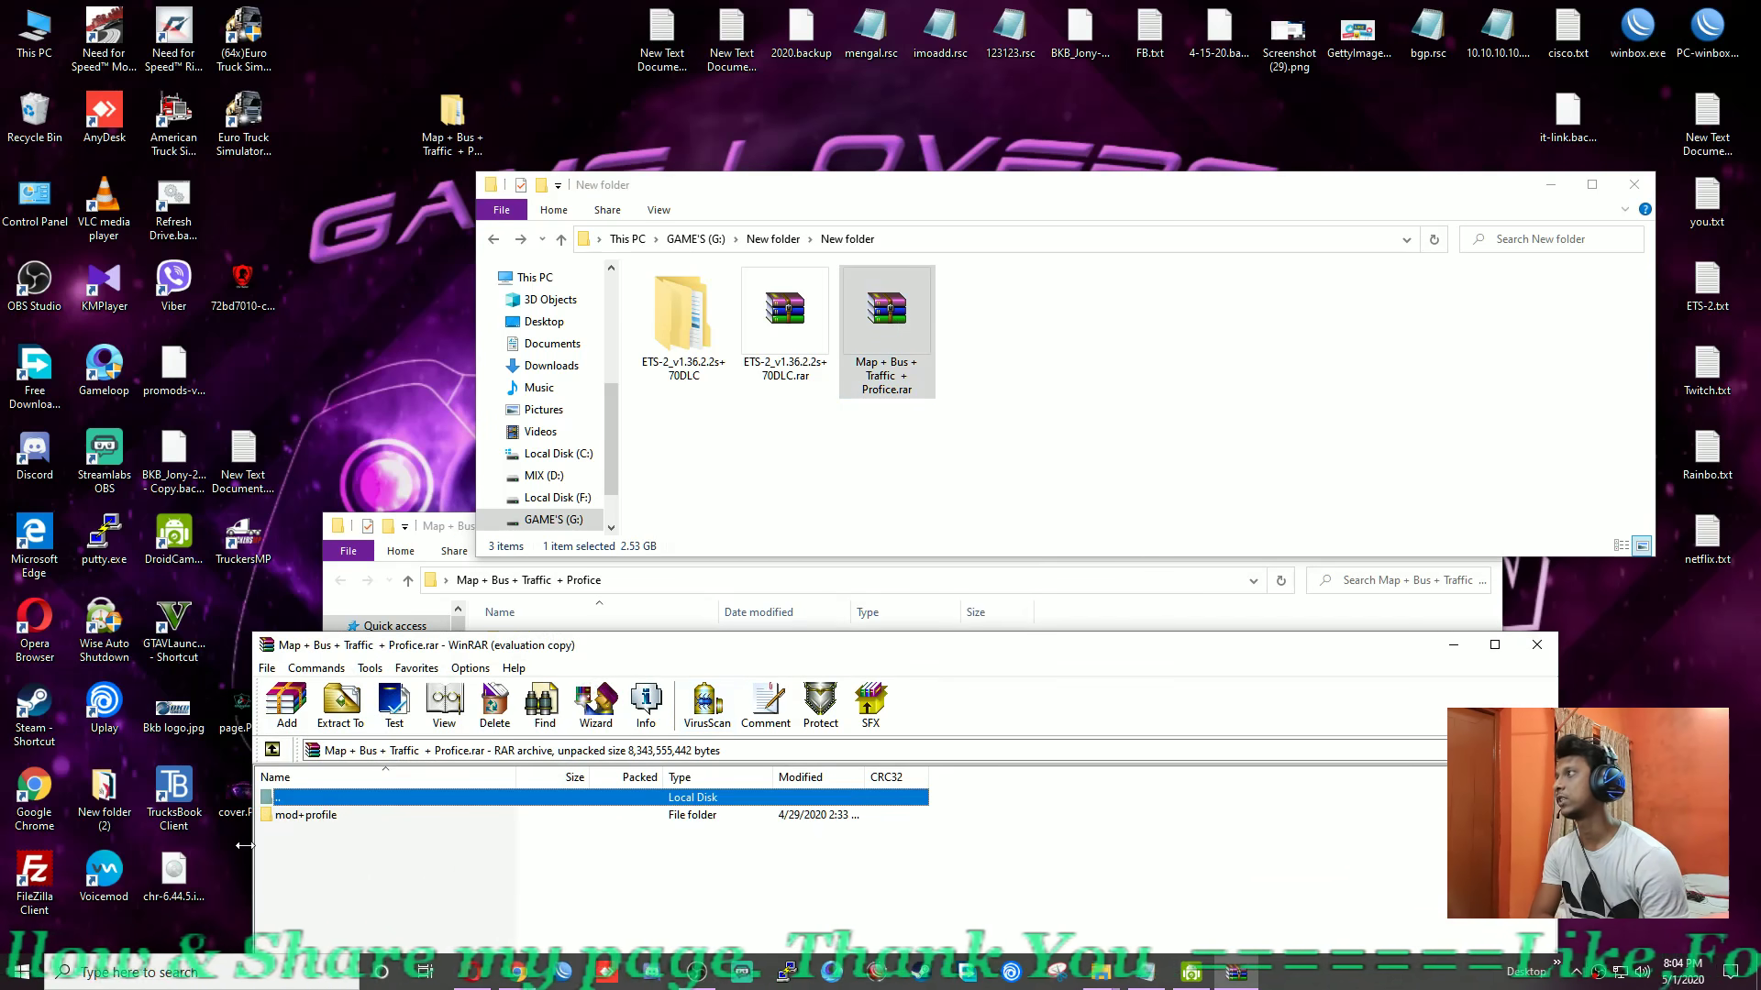
click(313, 816)
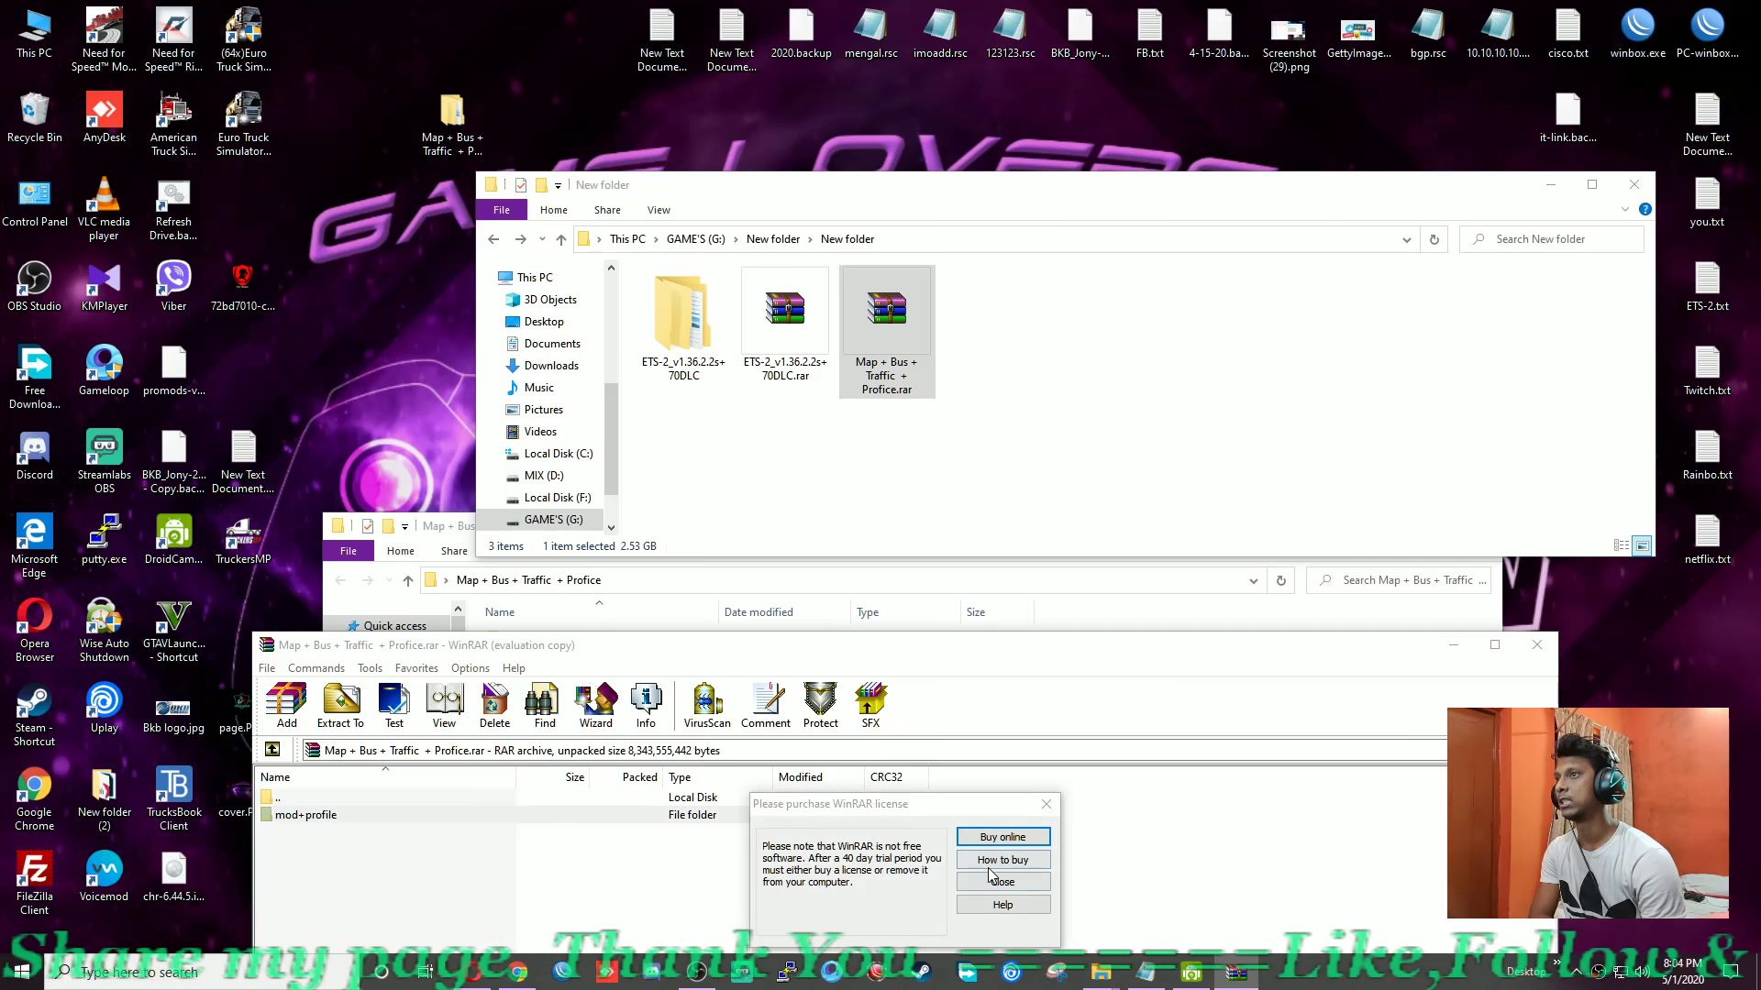
click(999, 882)
double_click(315, 816)
click(314, 815)
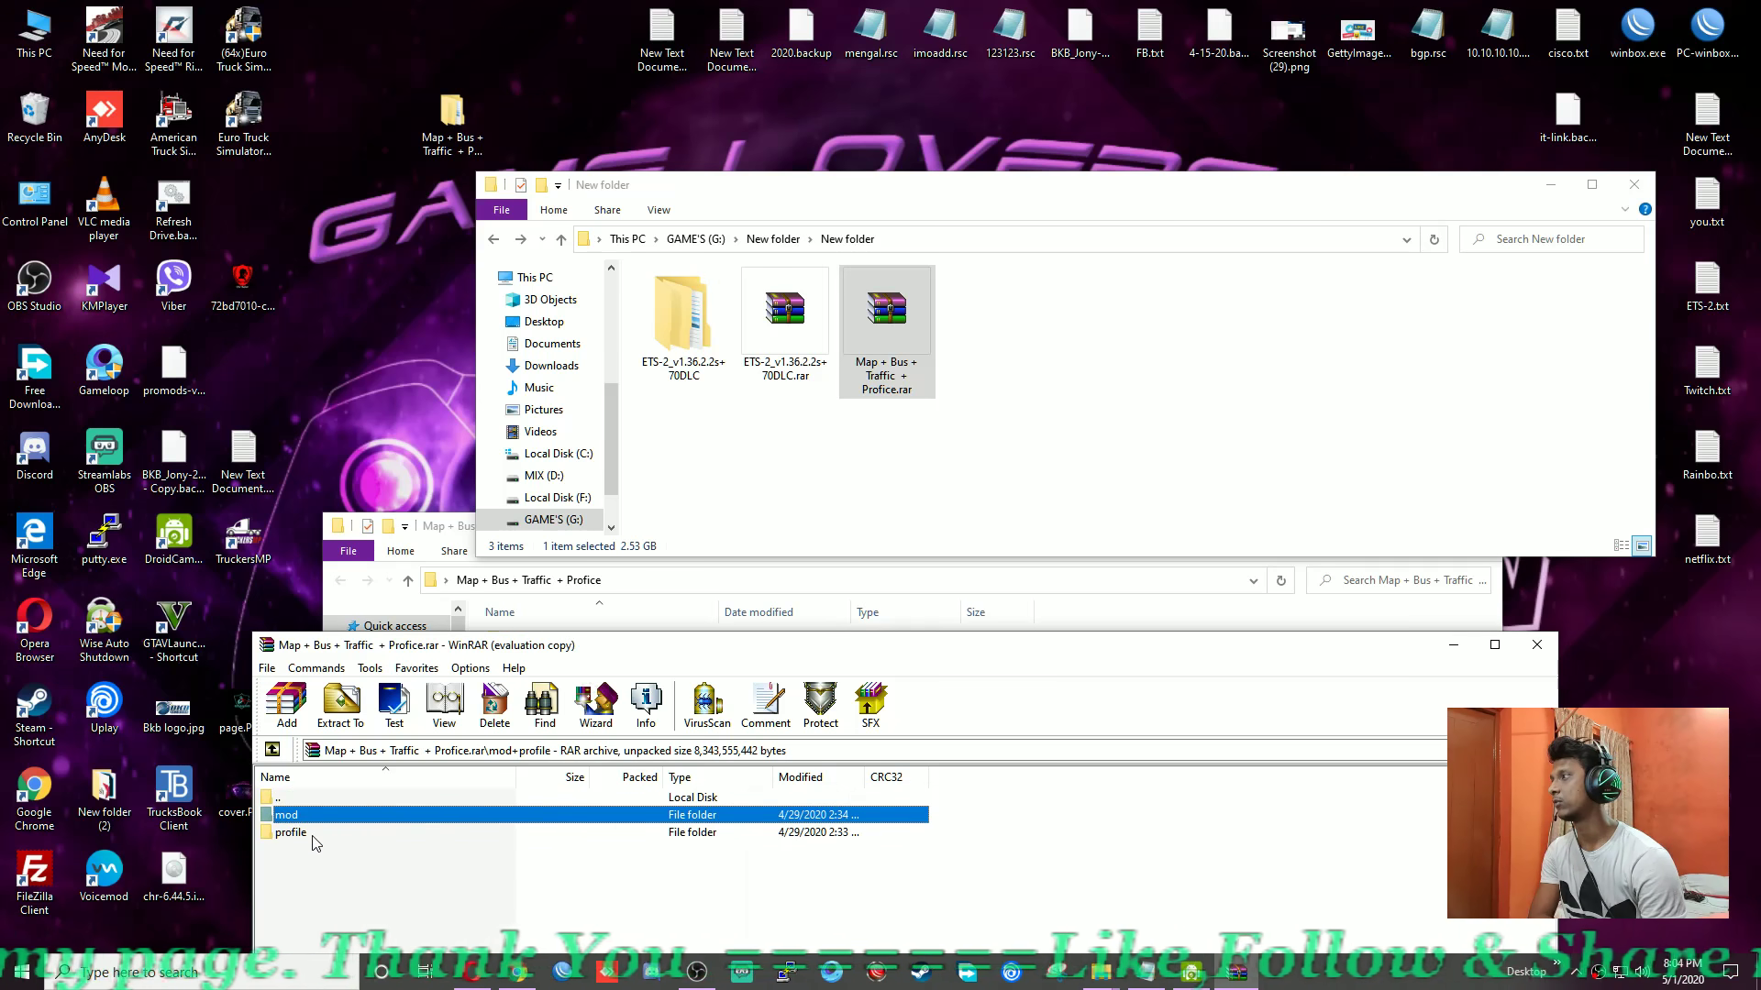
click(317, 833)
Create a folder named profuce in the extracted Map + Bus + Traffic + Profice folder and move the 50726F2D4244204D6170 folder into it.
click(449, 538)
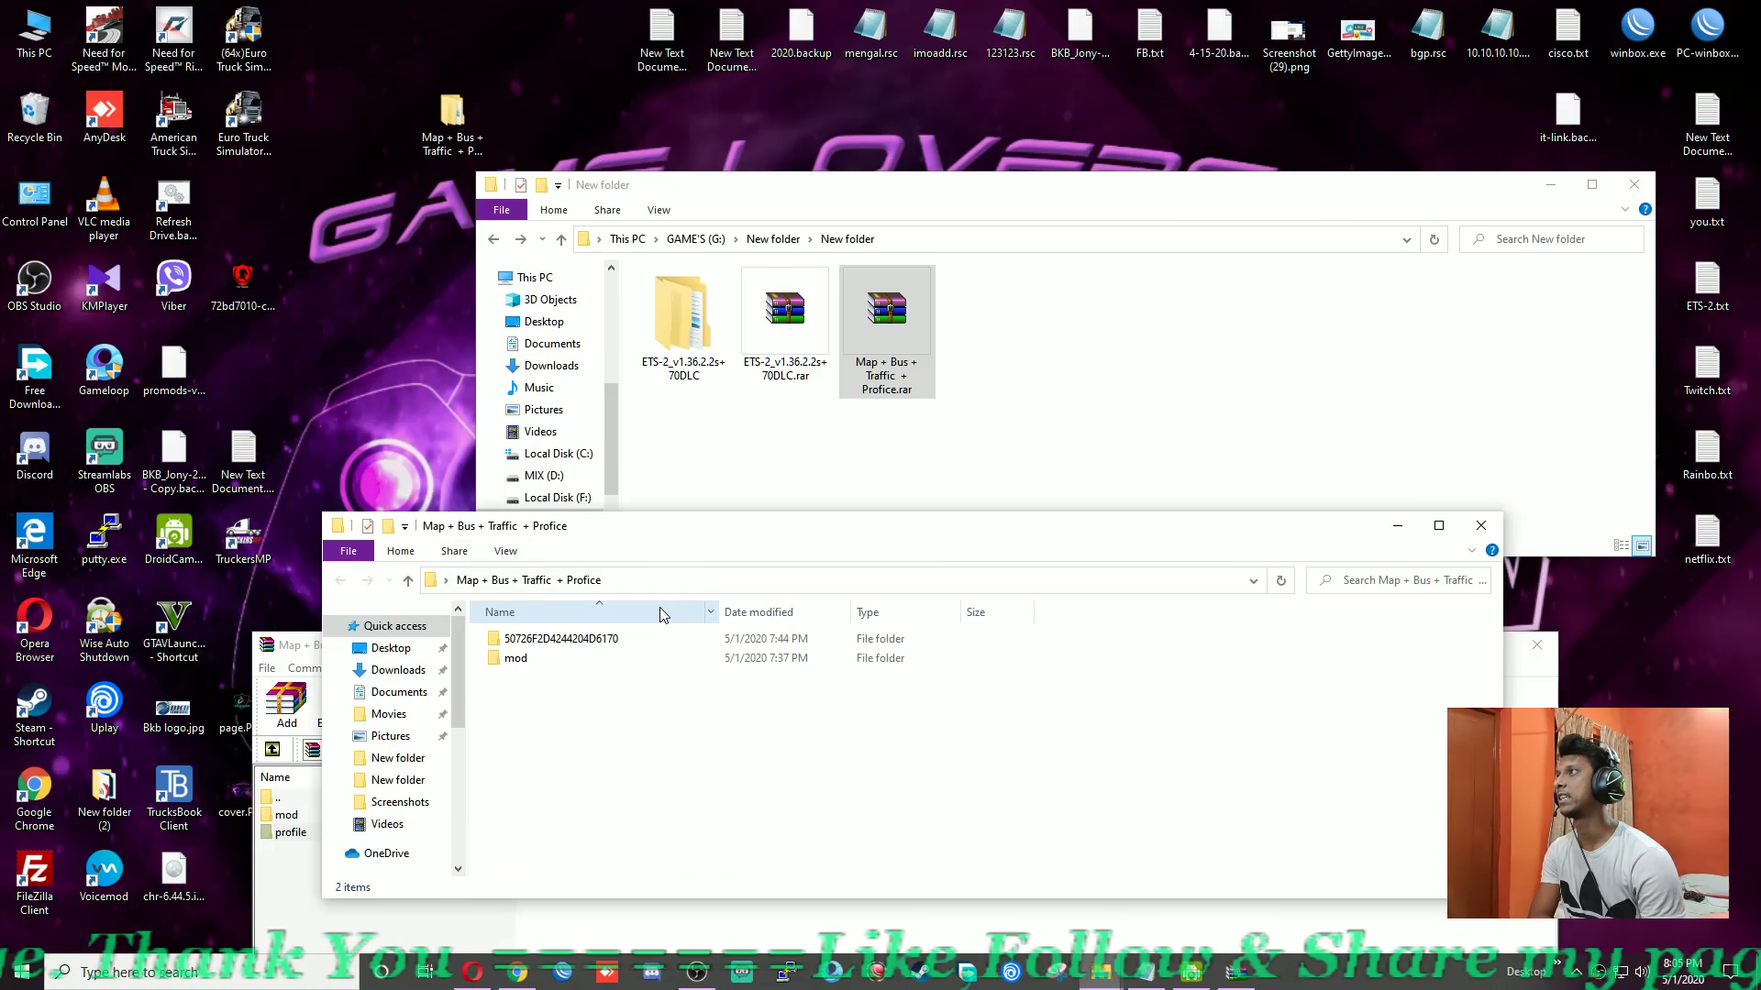
drag(658, 524, 484, 141)
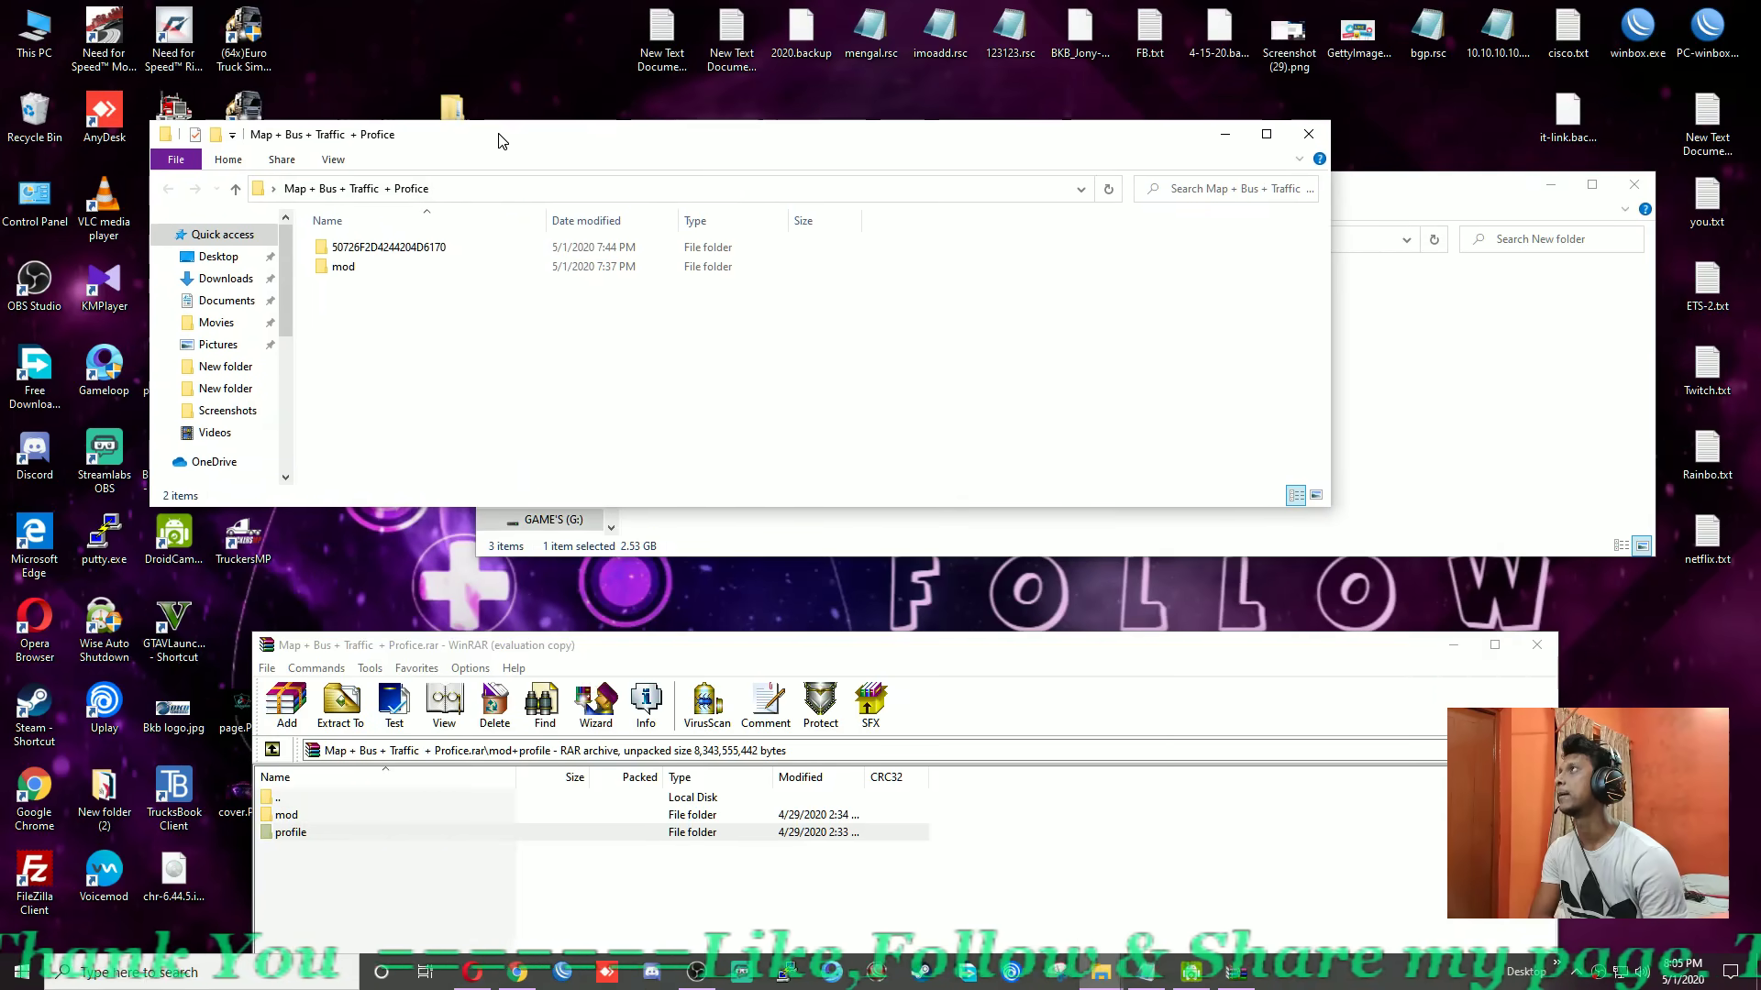
click(359, 260)
right_click(348, 337)
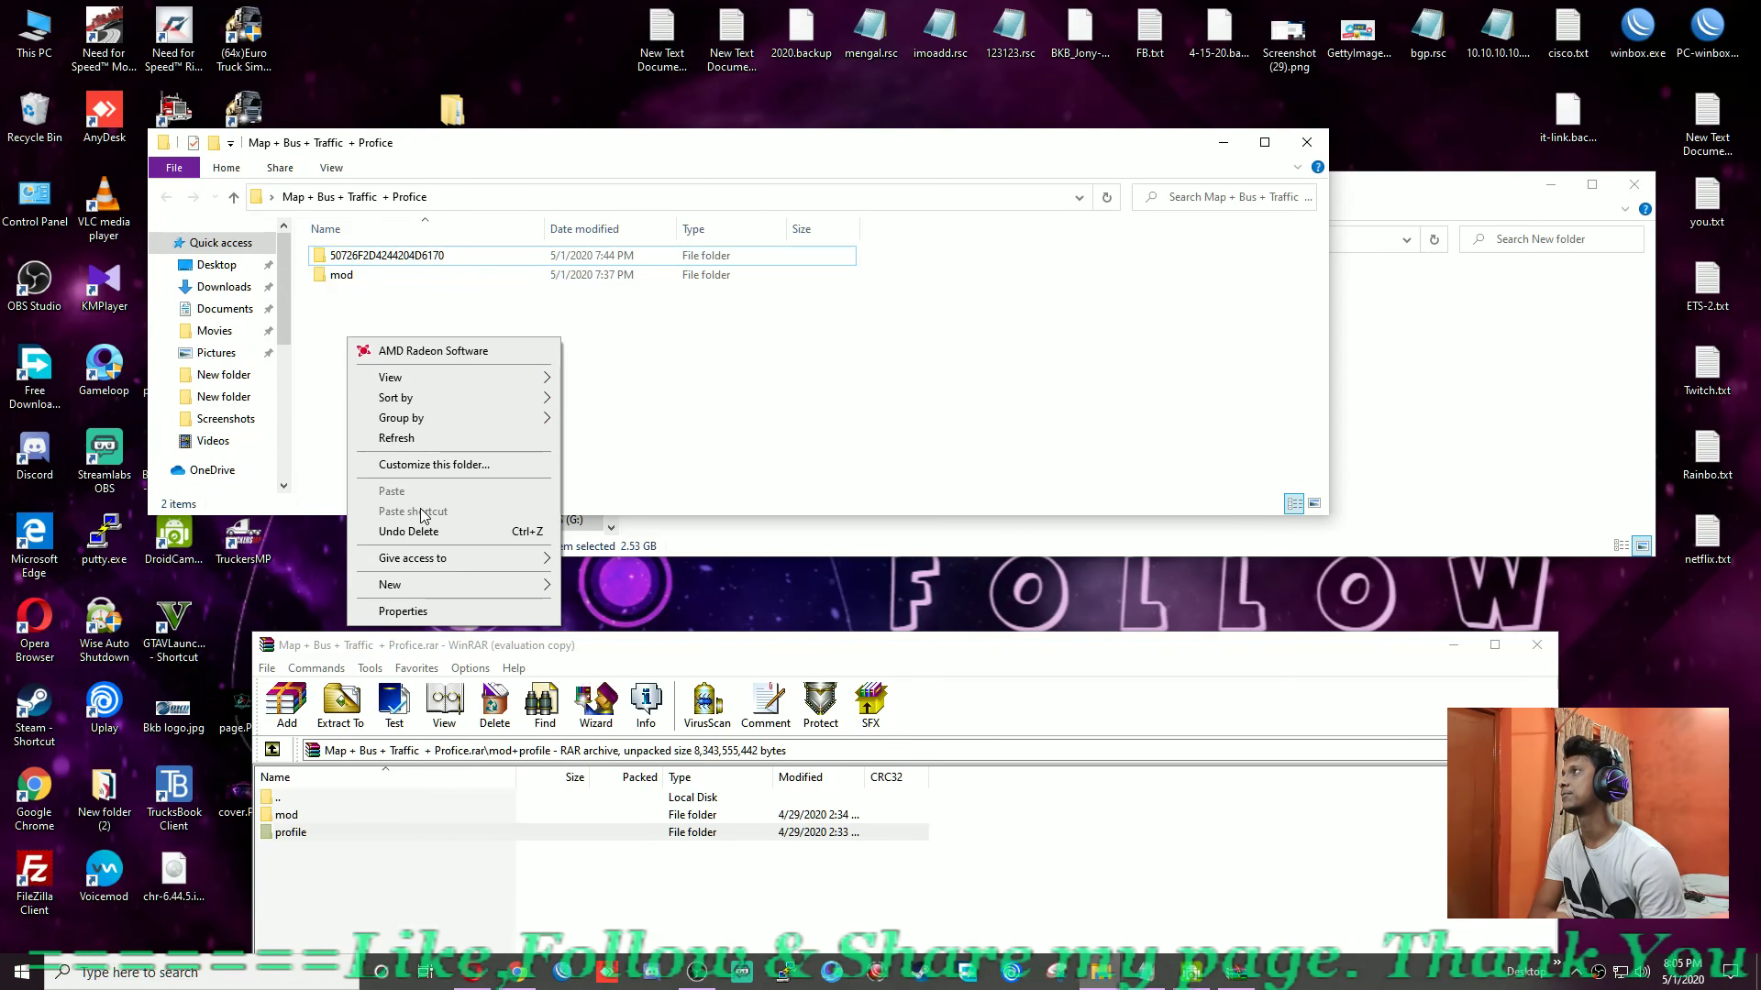
click(596, 585)
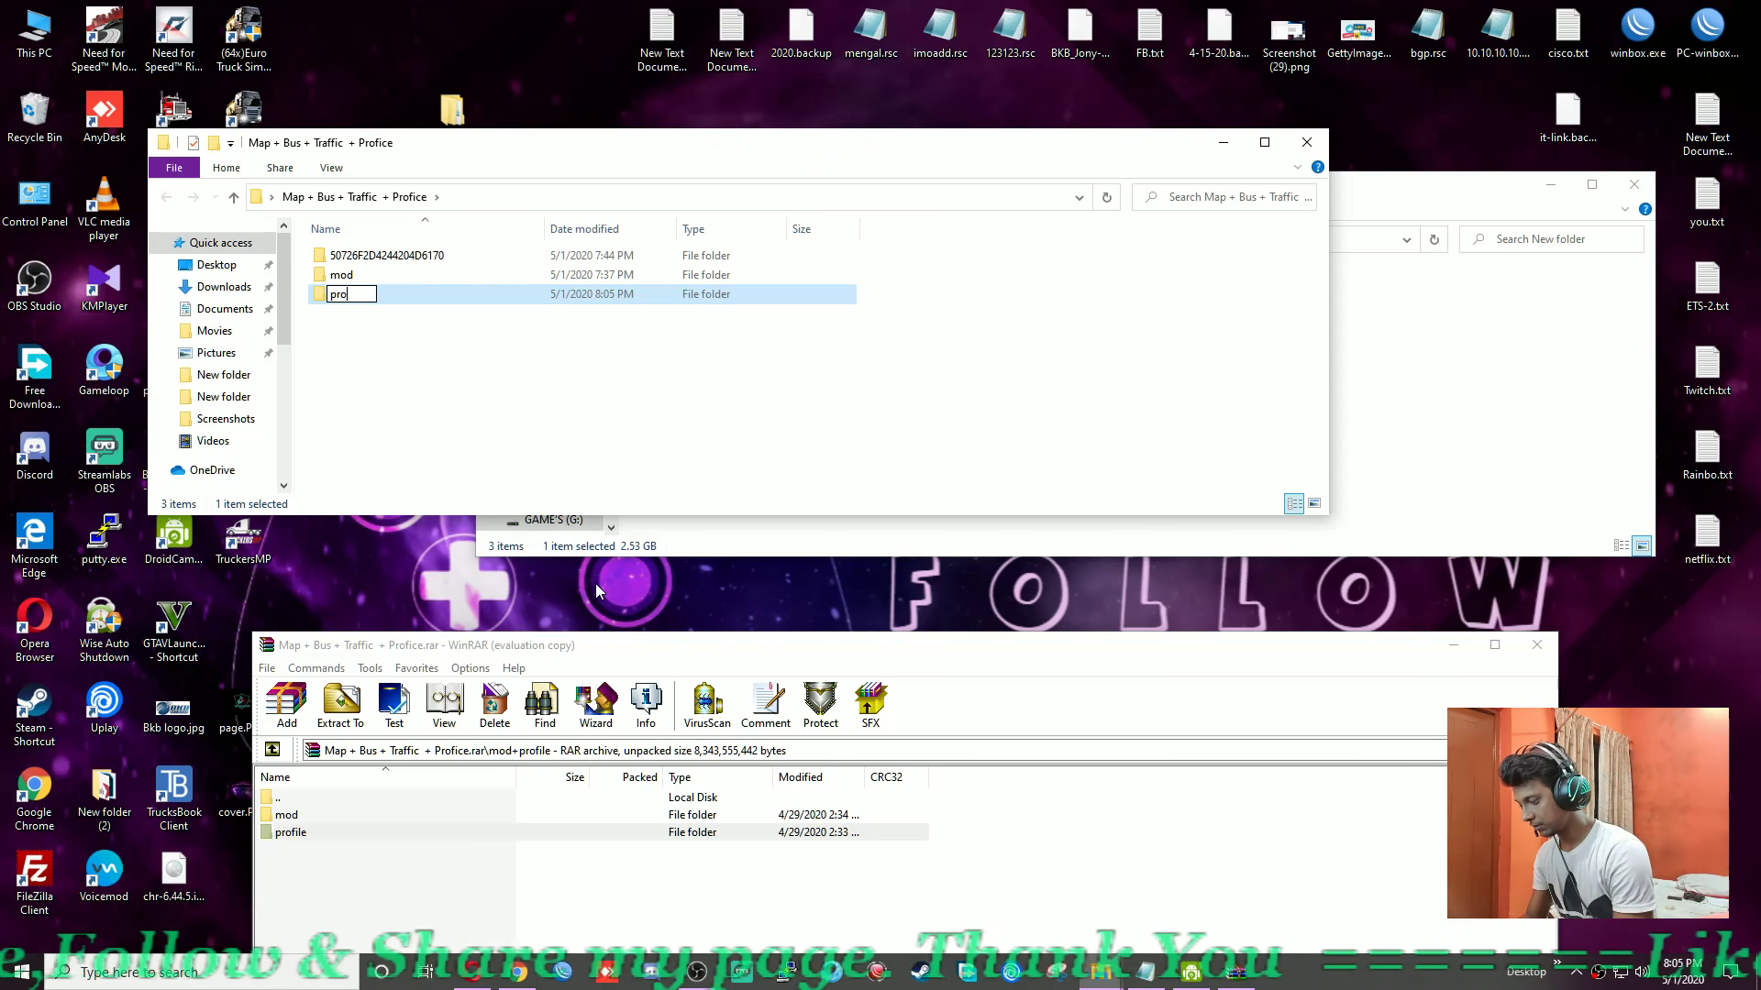
text(profuce)
key(Return)
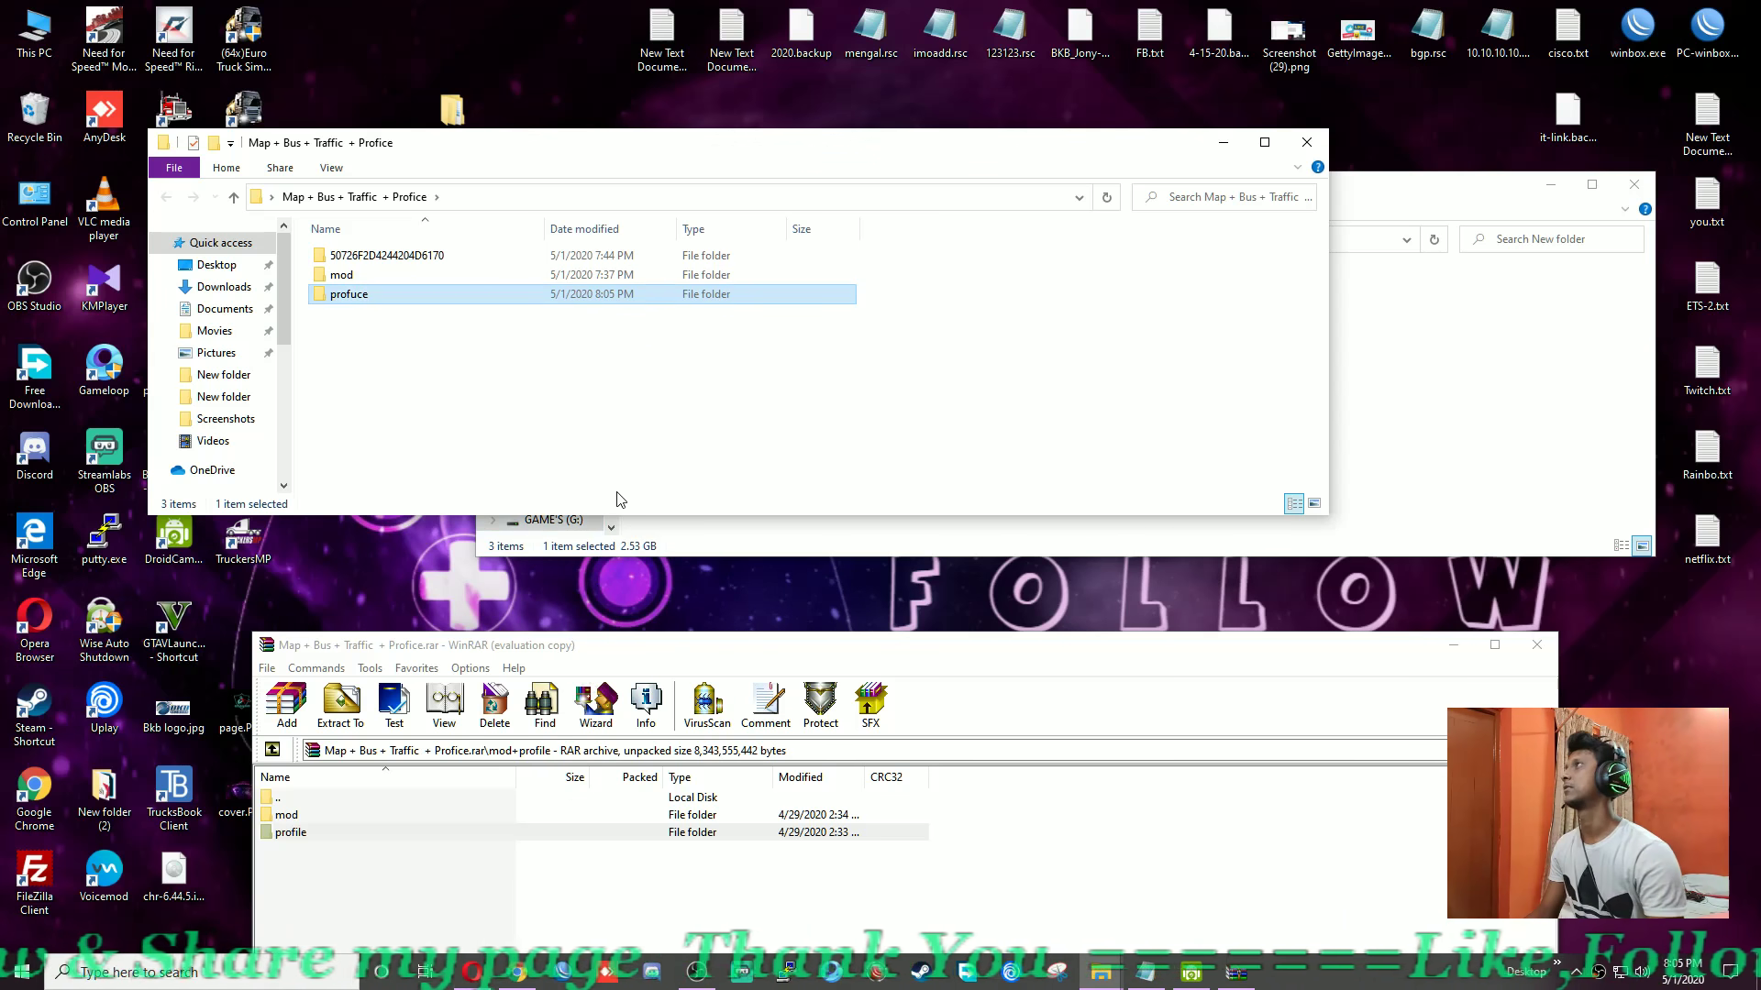
mouse_move(377, 262)
mouse_down()
mouse_move(360, 309)
mouse_move(362, 292)
mouse_up()
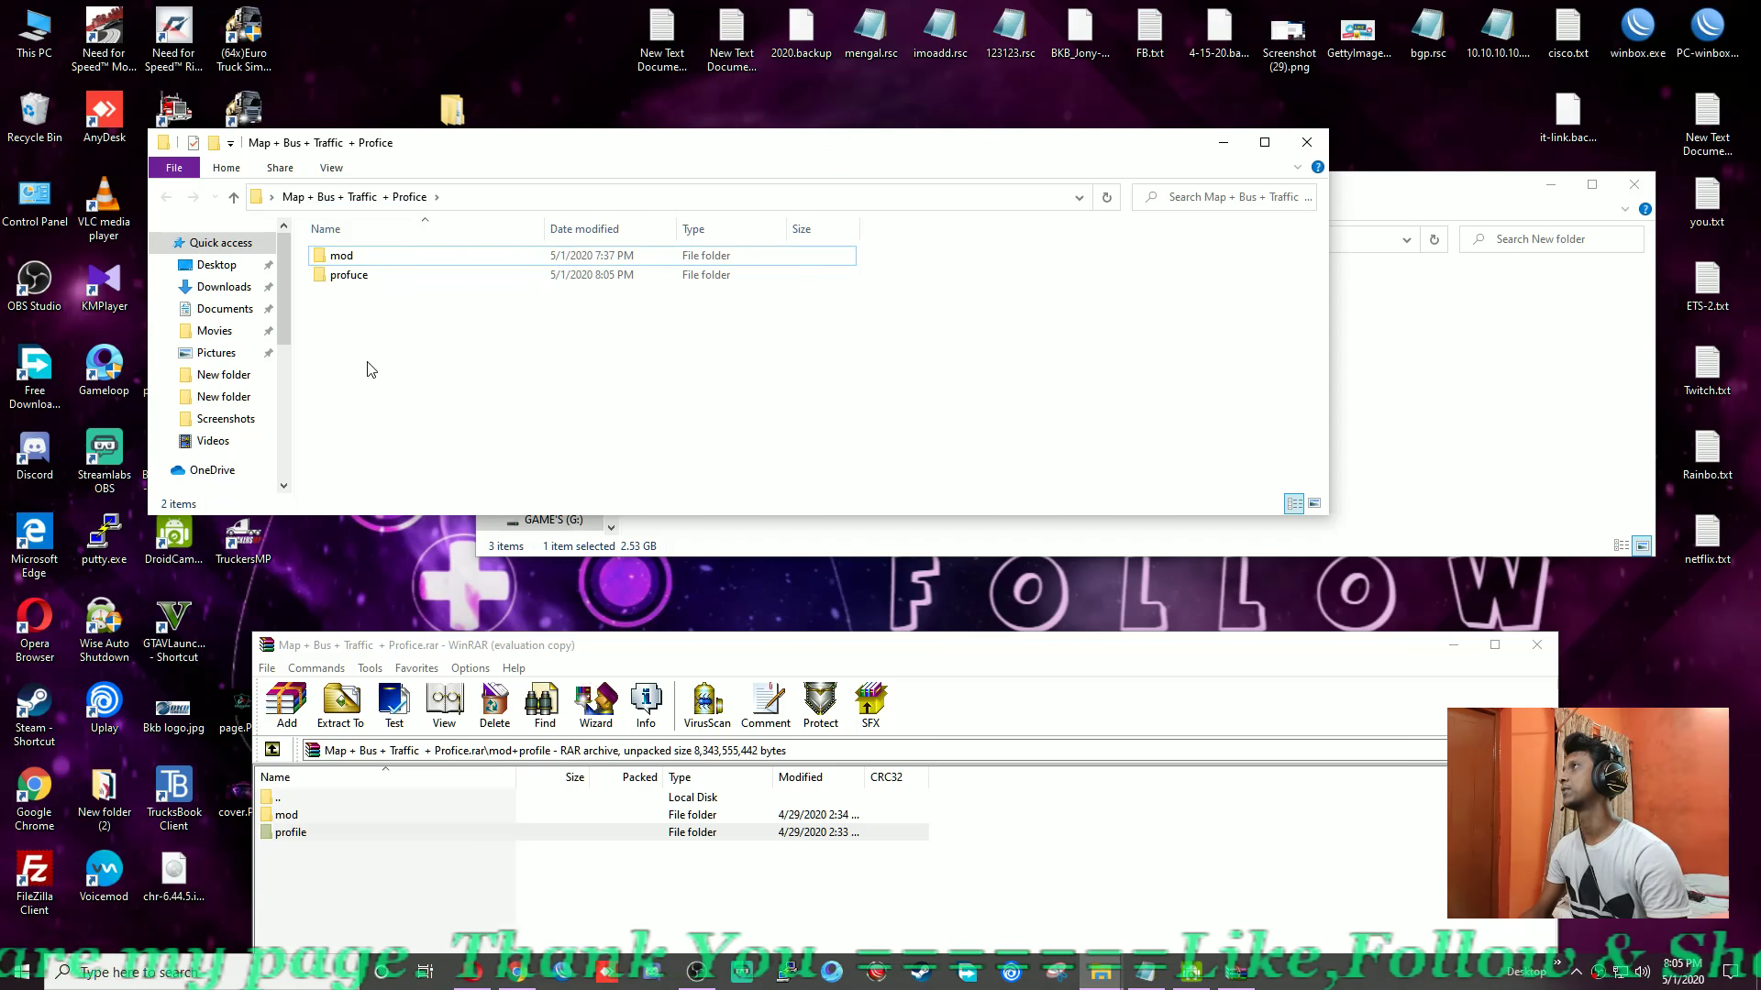
Compare the mod and profile folders inside the archive with the extracted Map + Bus + Traffic + Profice folder, and close the archive.
double_click(291, 832)
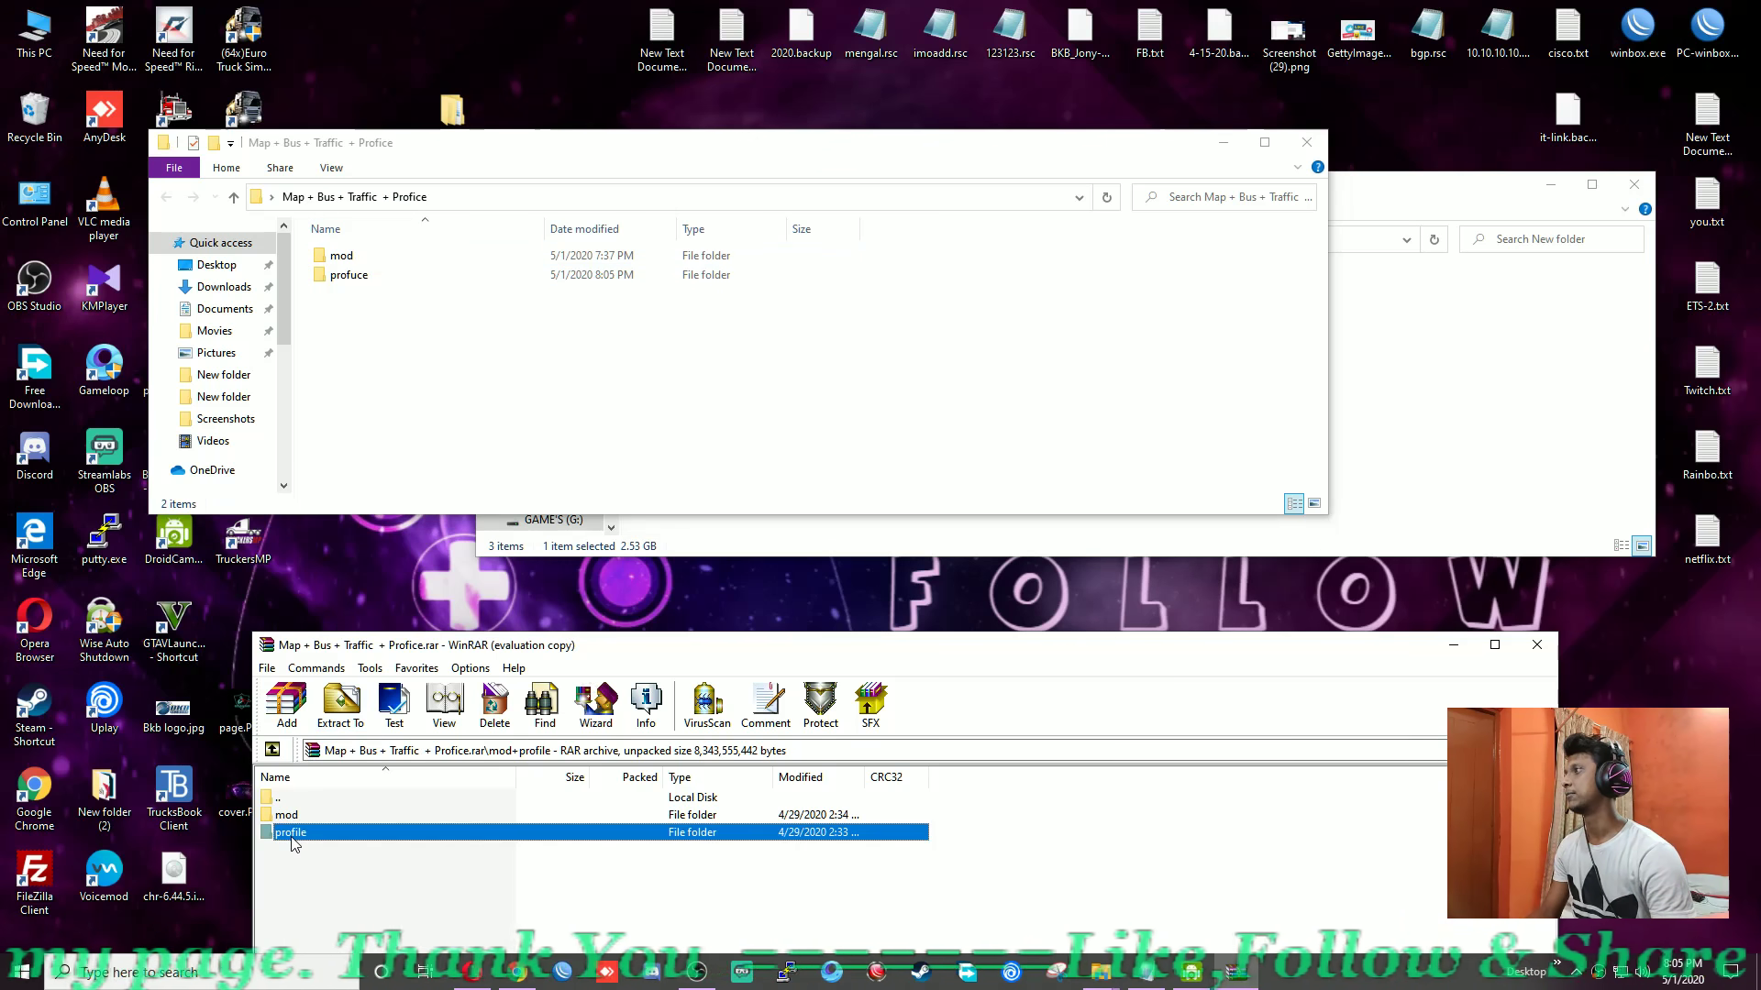
click(272, 750)
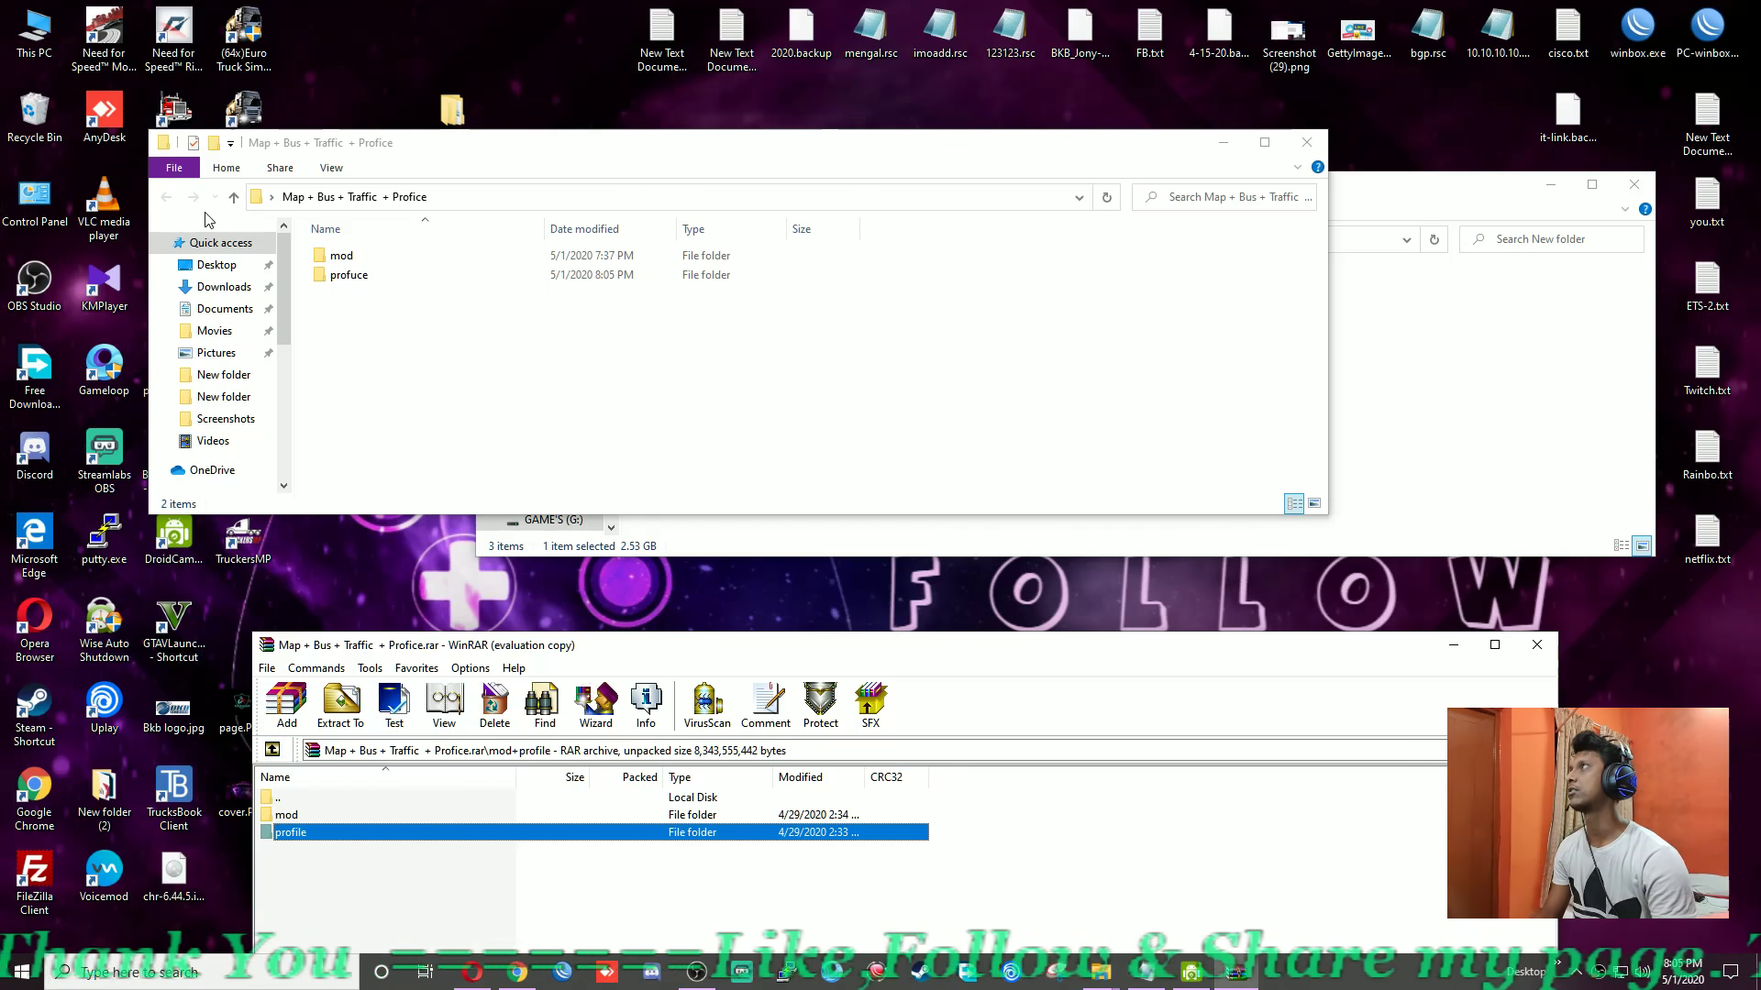
click(234, 196)
double_click(631, 485)
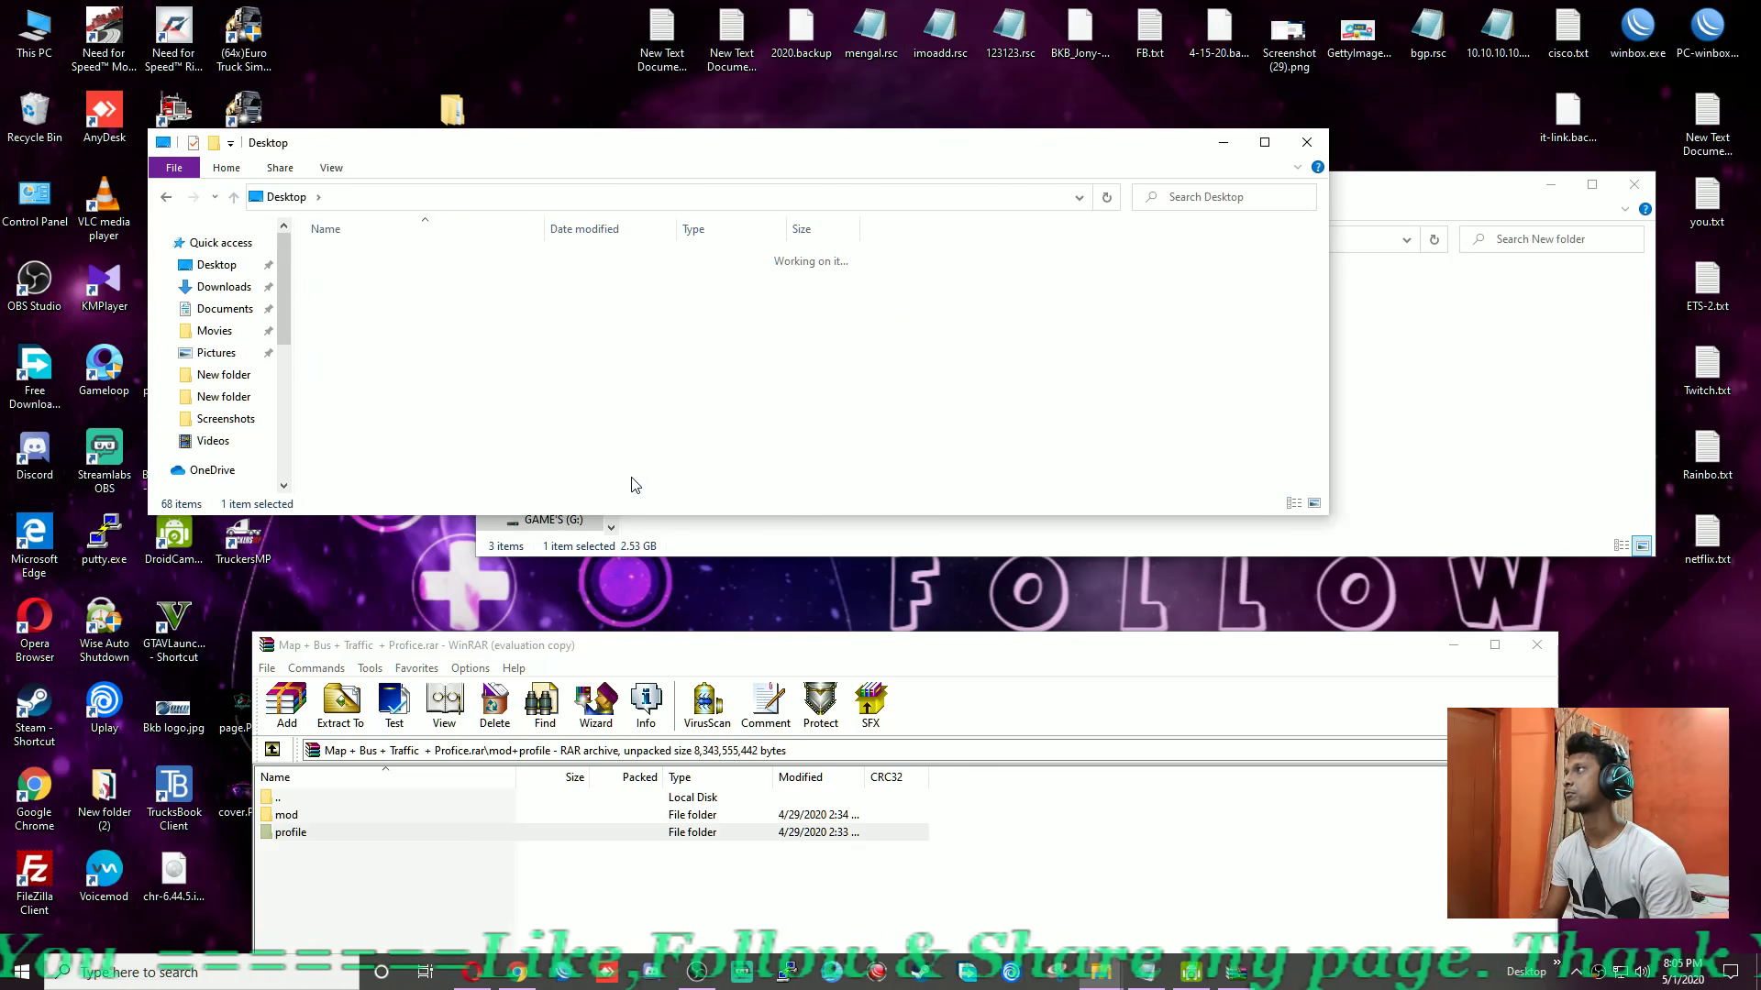
drag(327, 855, 309, 812)
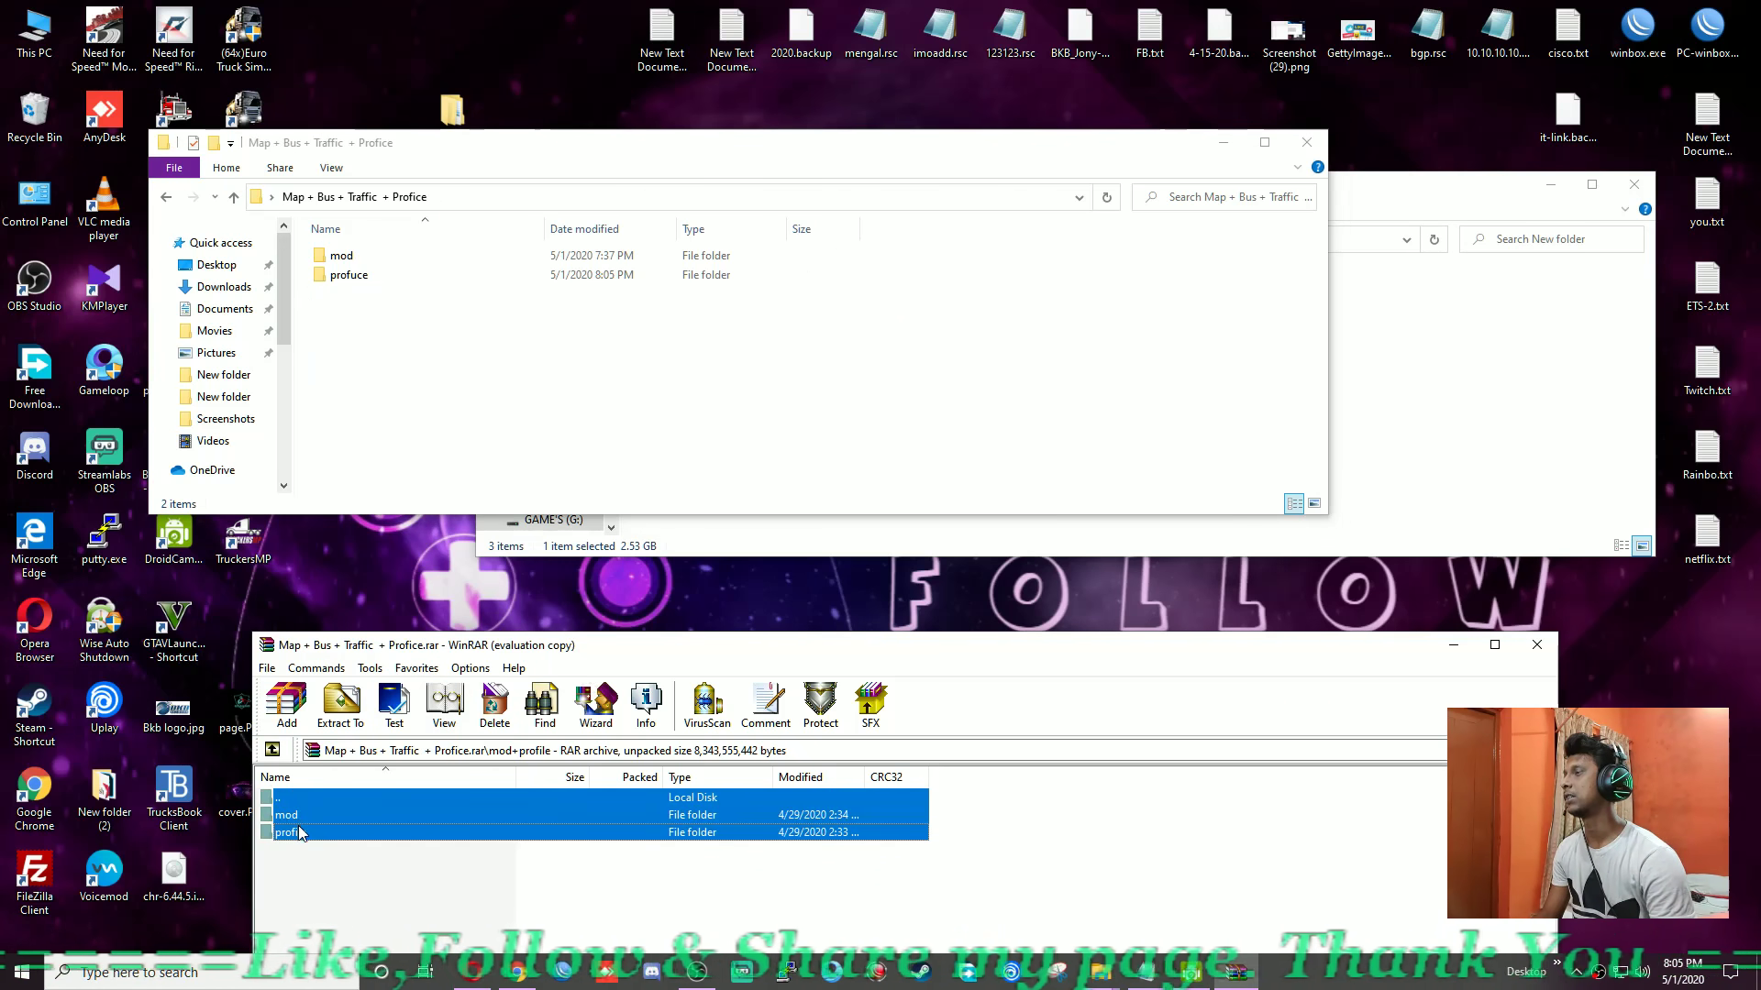
click(1537, 644)
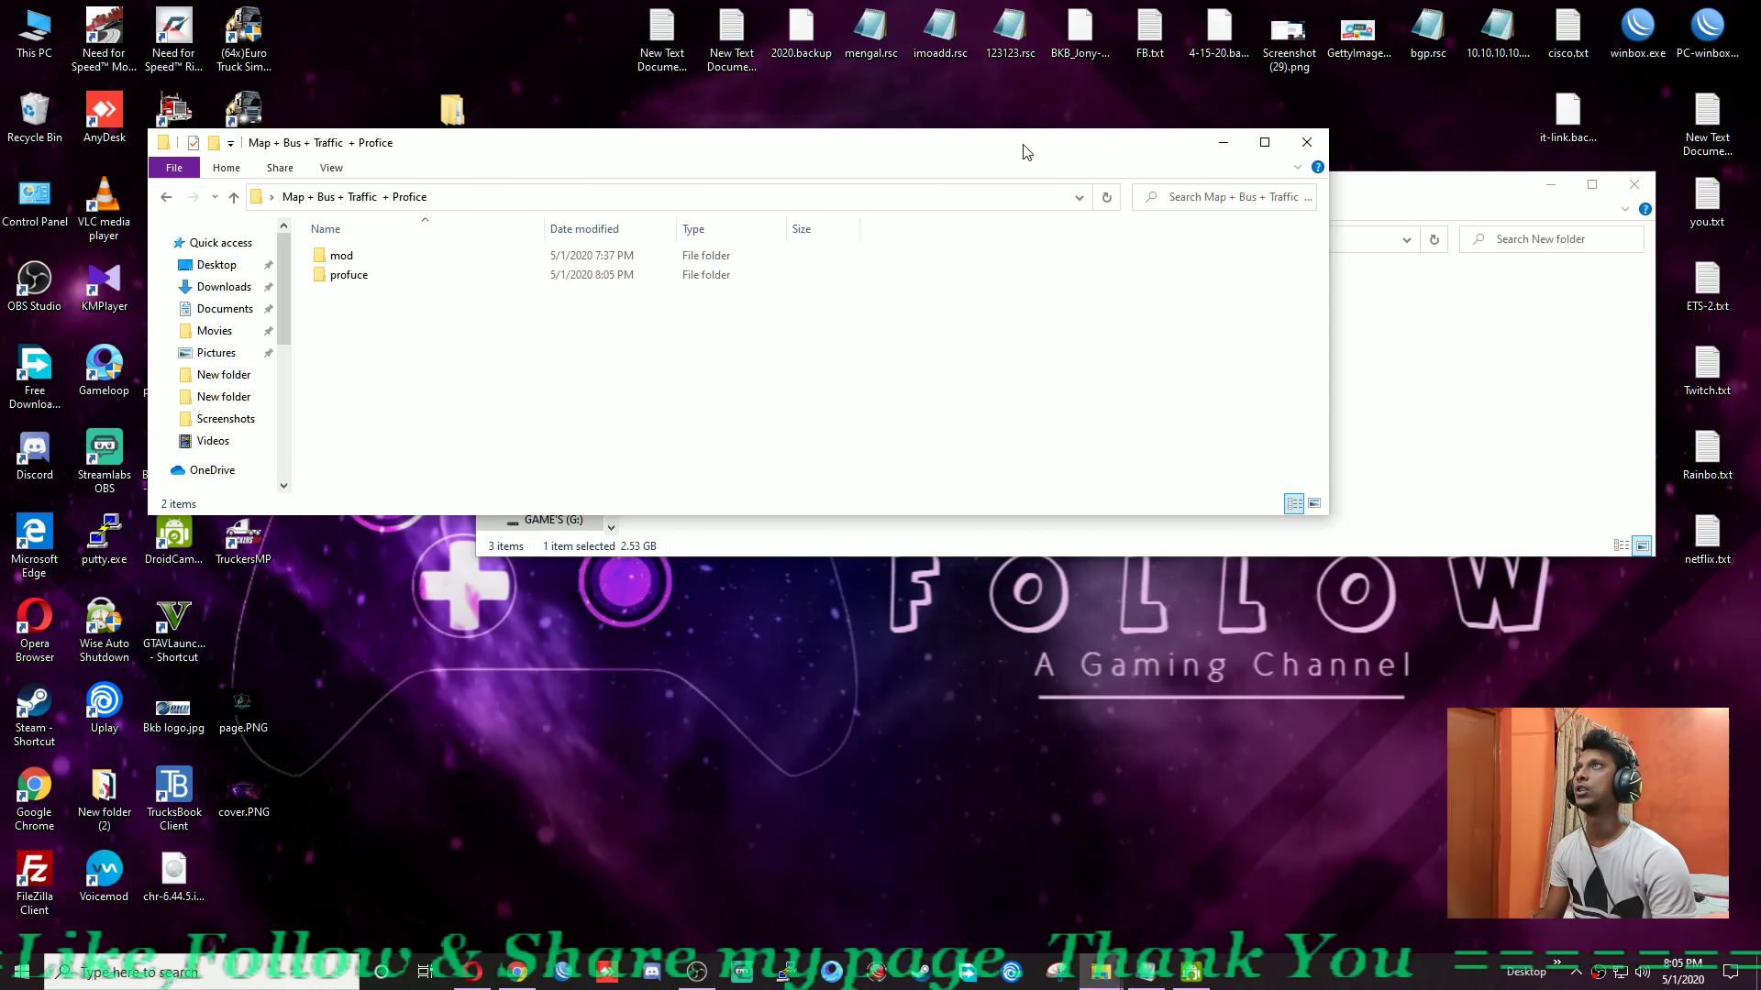
Move the extracted folder's window below the archives window and select the Map + Bus + Traffic + Profice folder on the desktop.
drag(1026, 151, 1109, 547)
click(683, 320)
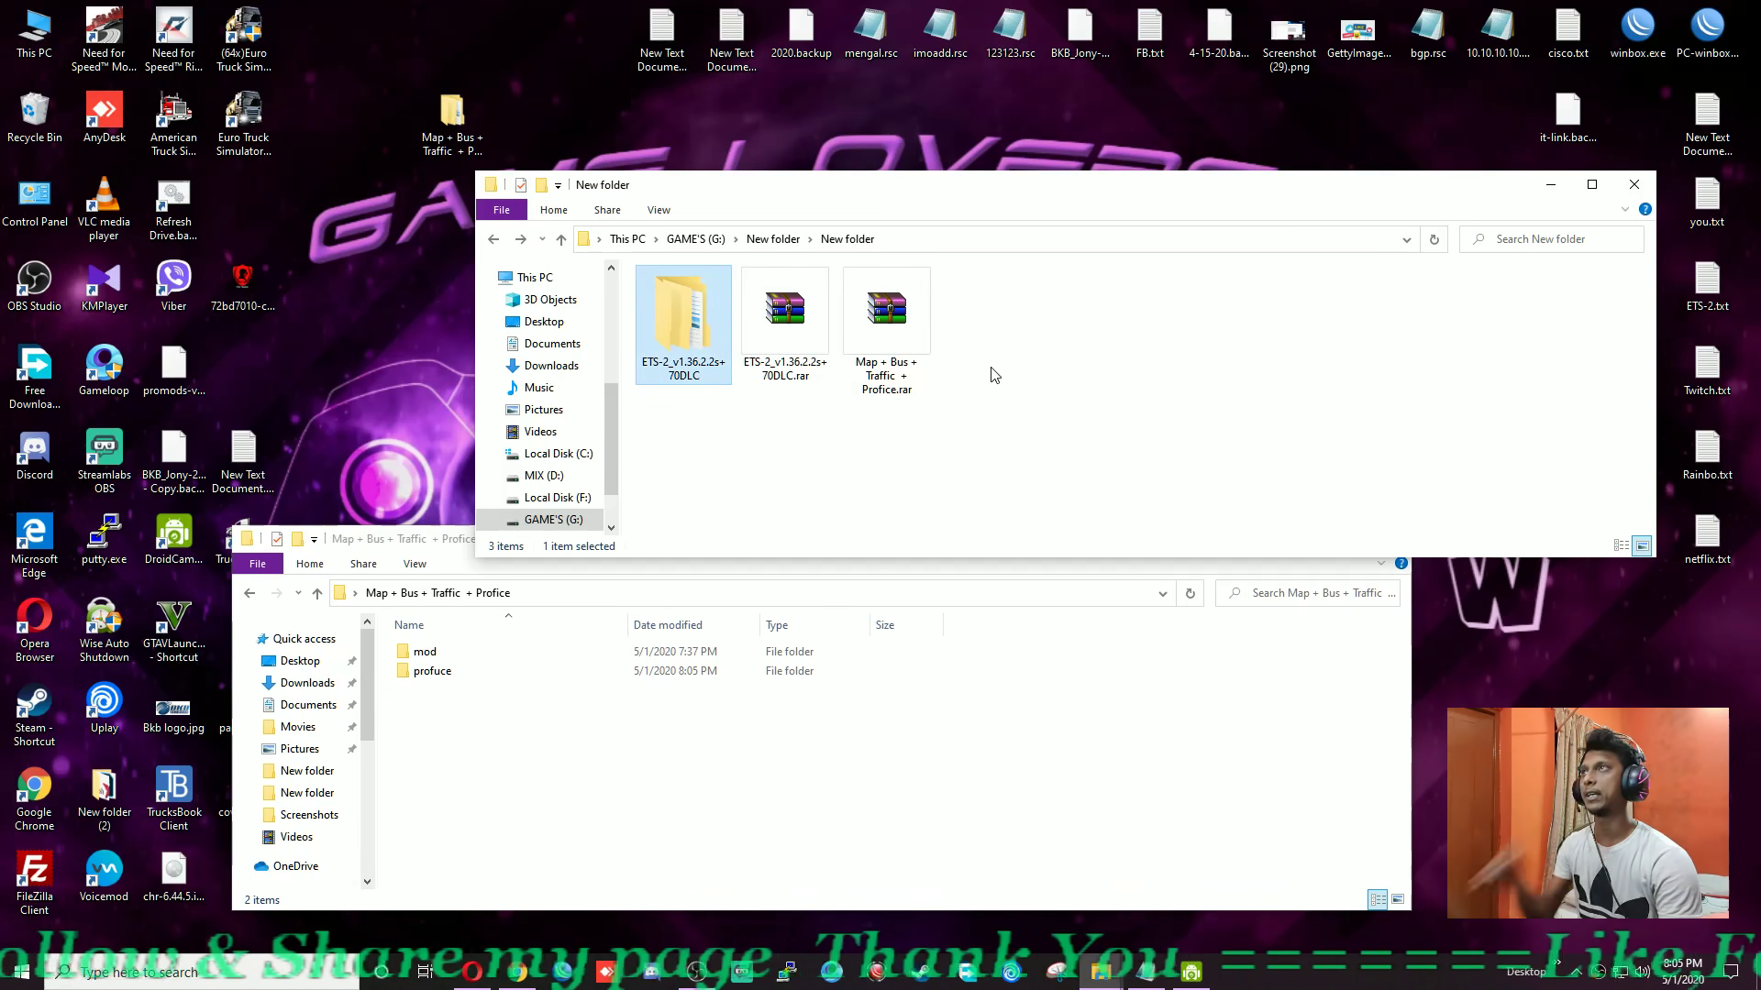
click(861, 353)
click(452, 119)
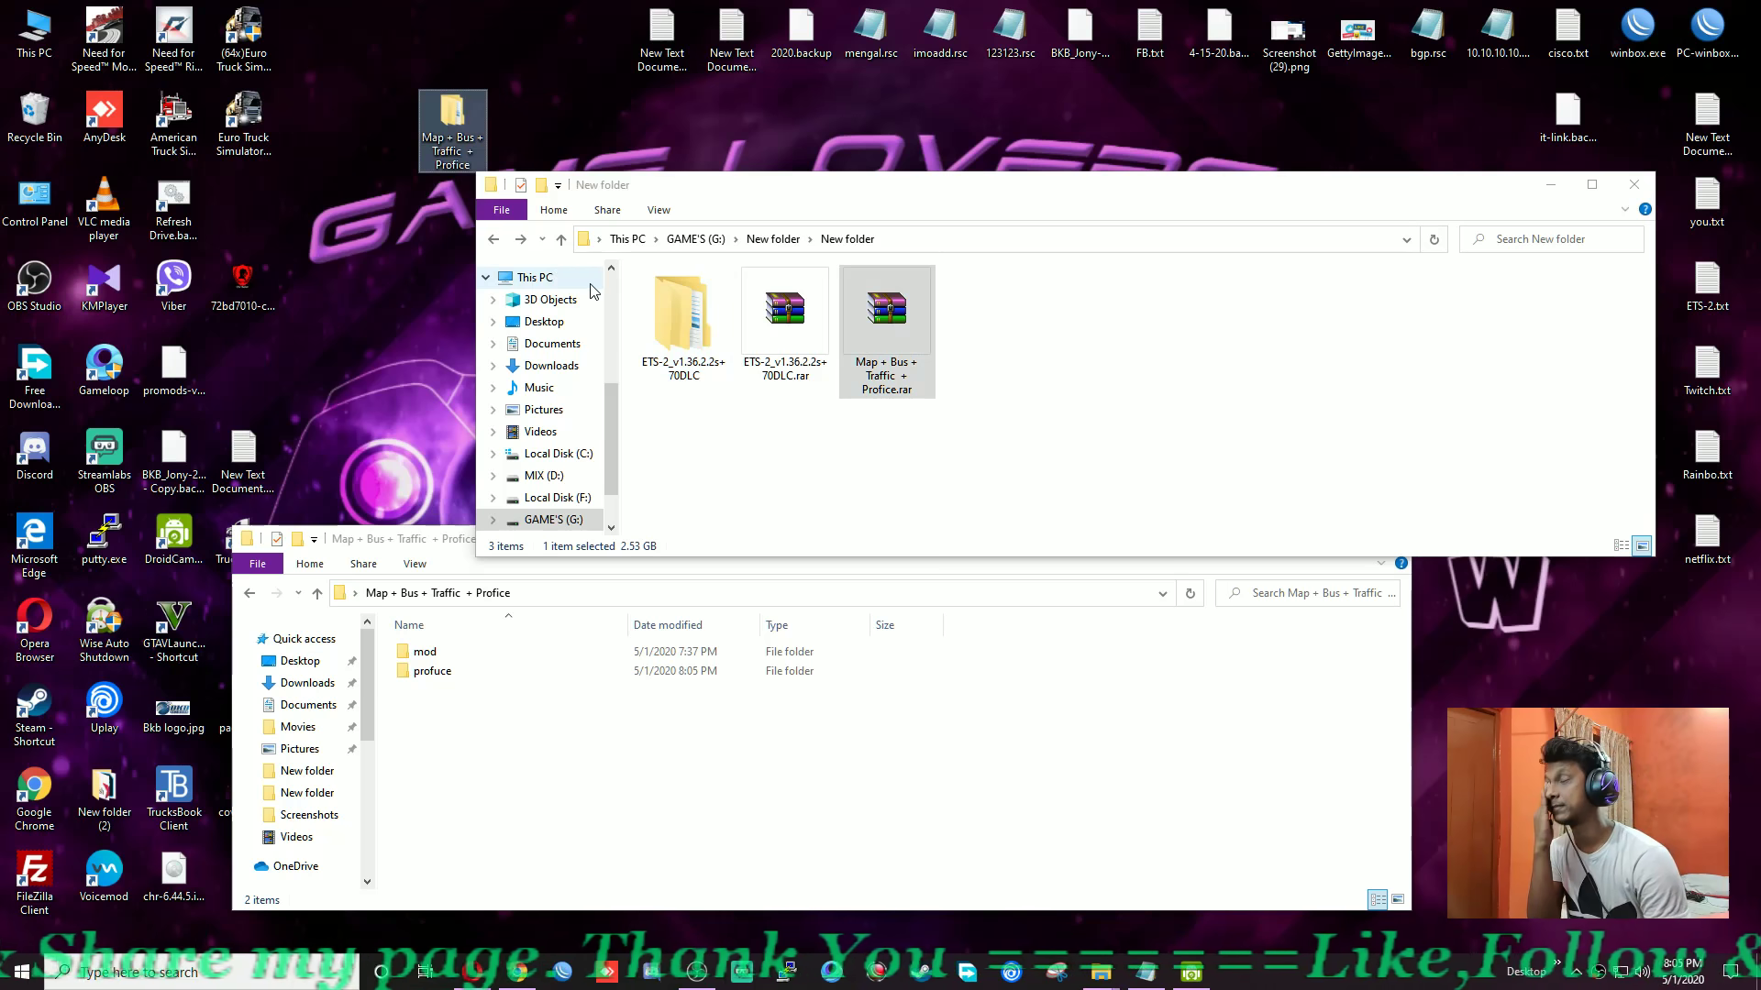
Run setup.exe from the nested ETS-2_v1.36.2.2s+70DLC folder in English and advance past the welcome page.
double_click(647, 322)
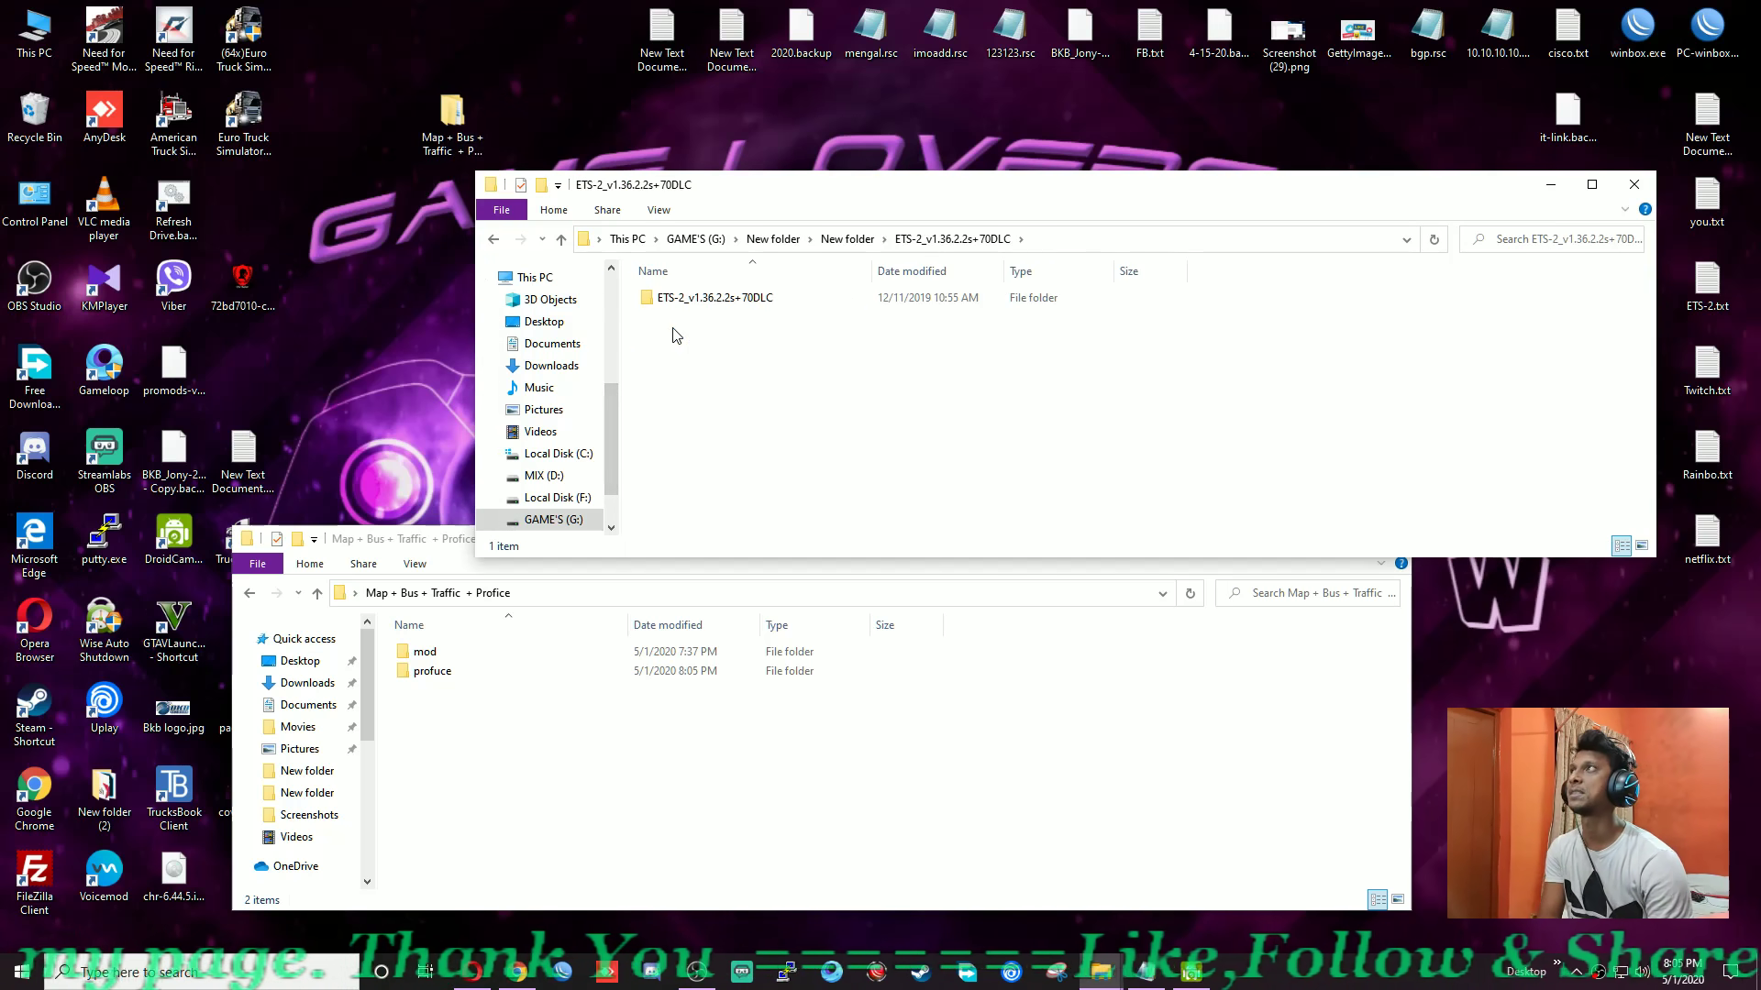
double_click(686, 296)
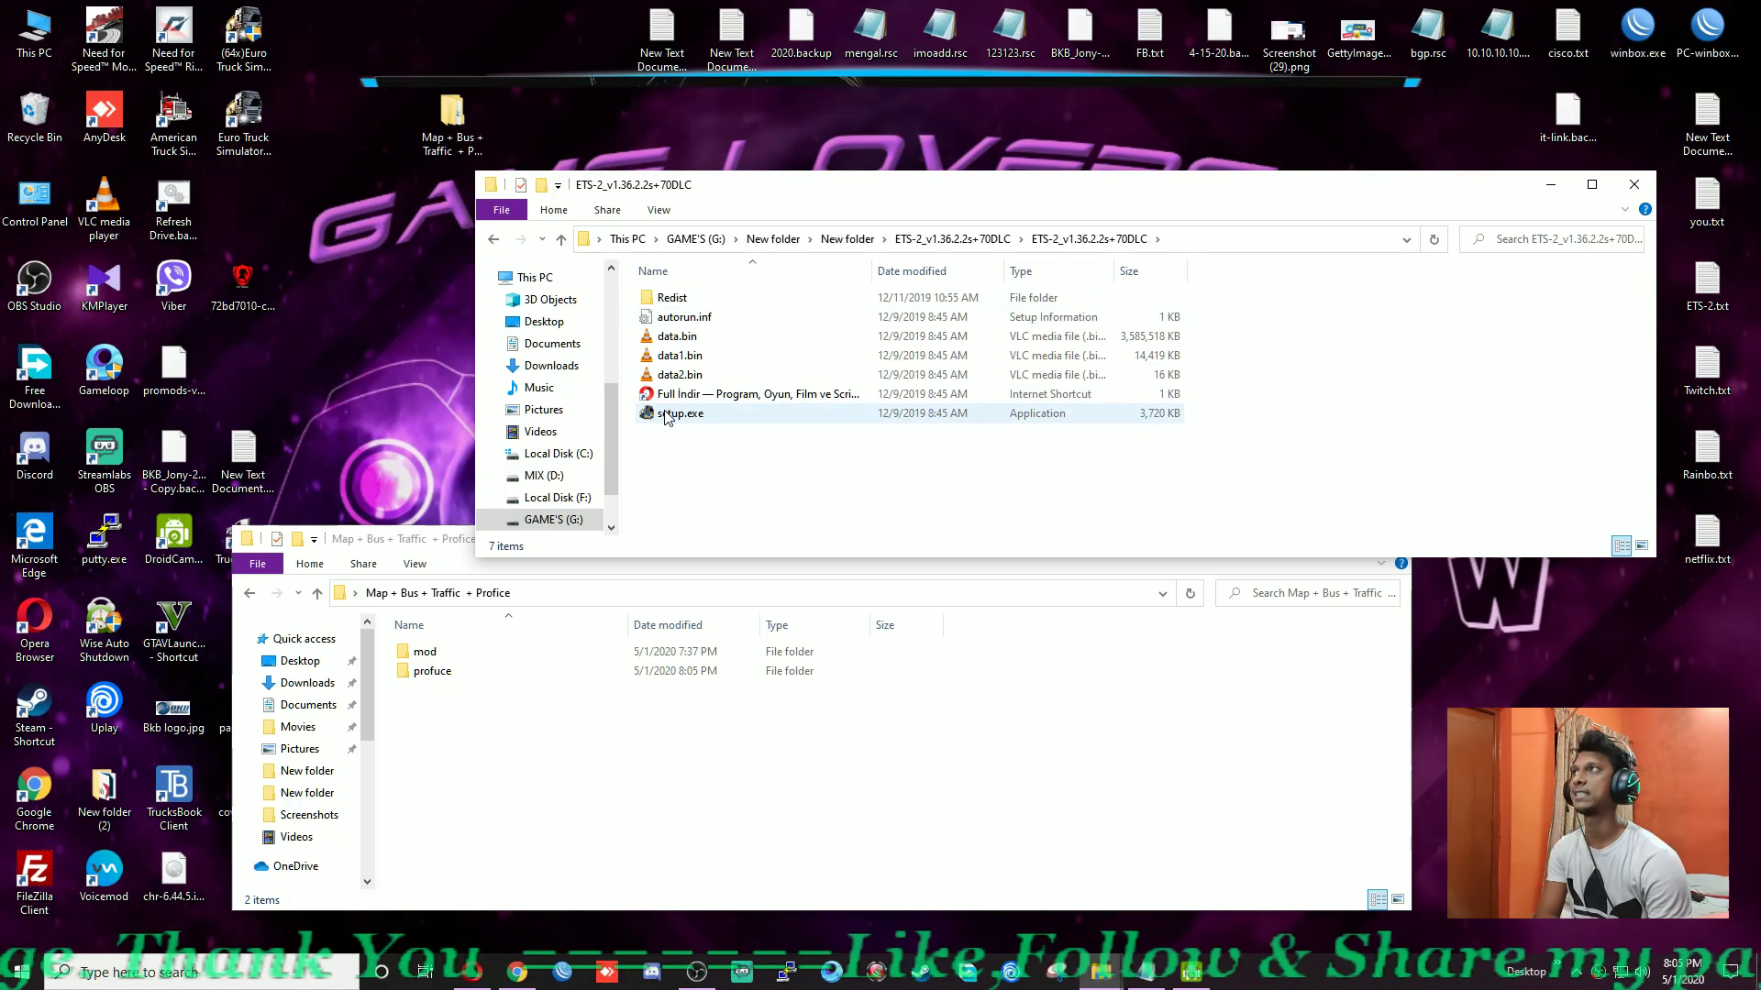
double_click(676, 414)
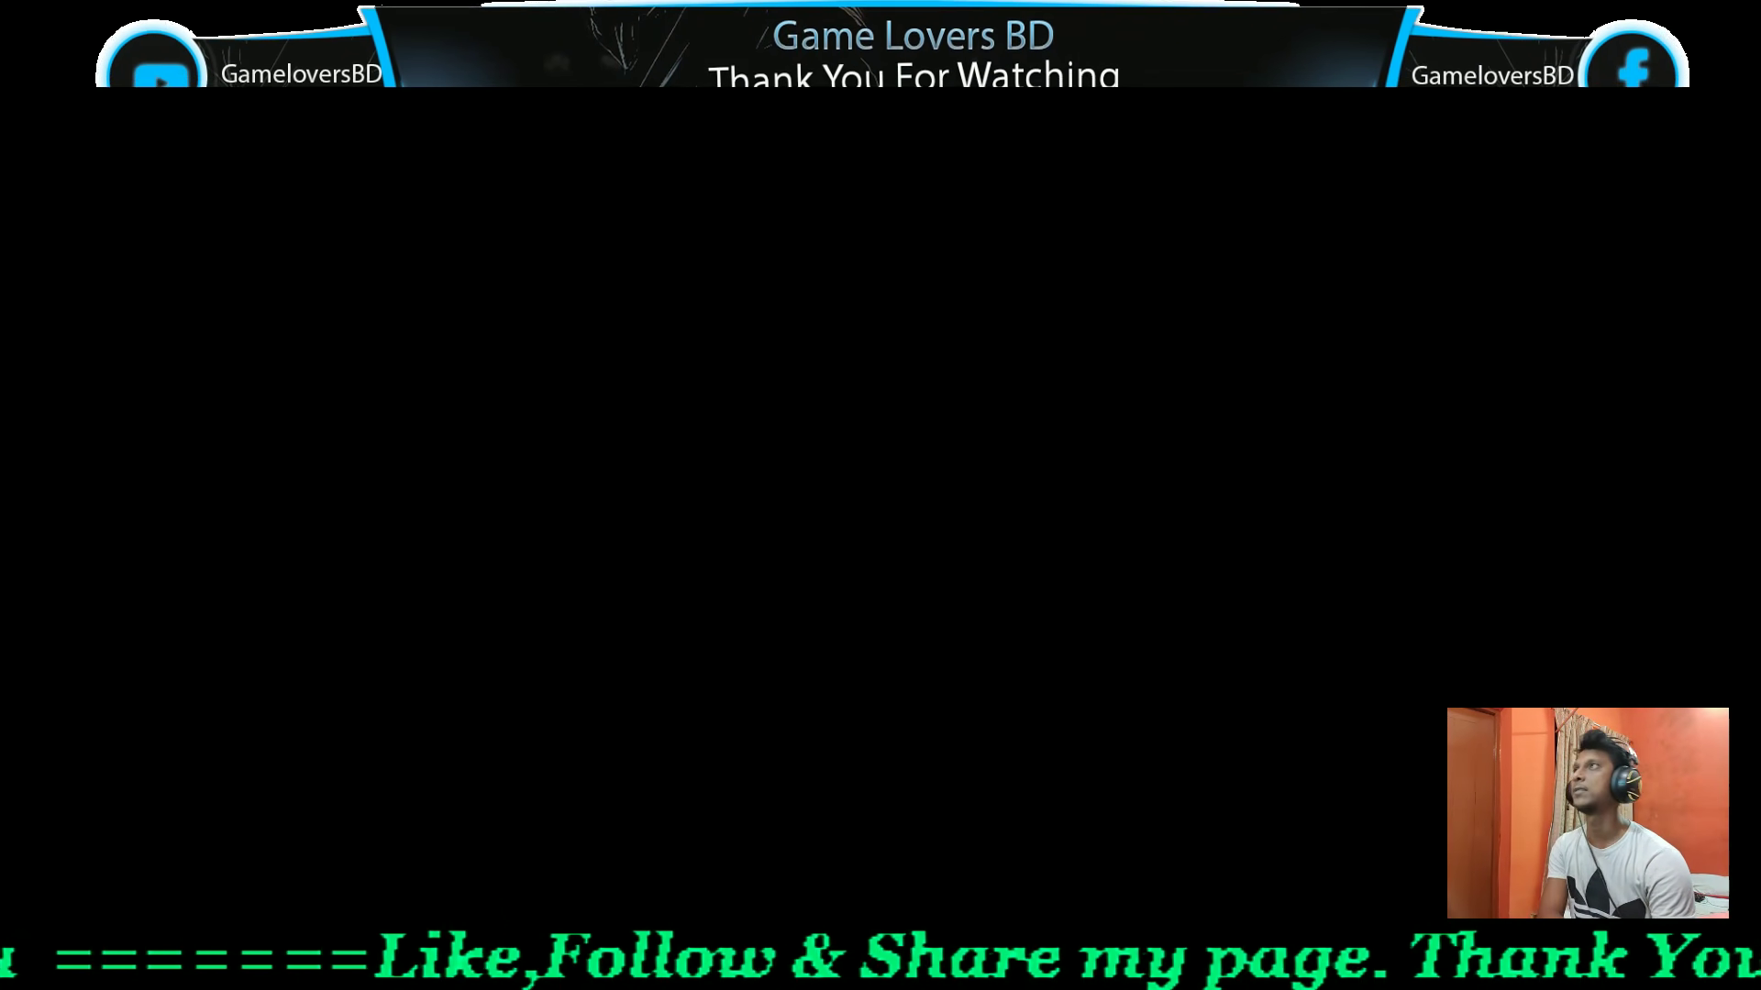
click(886, 502)
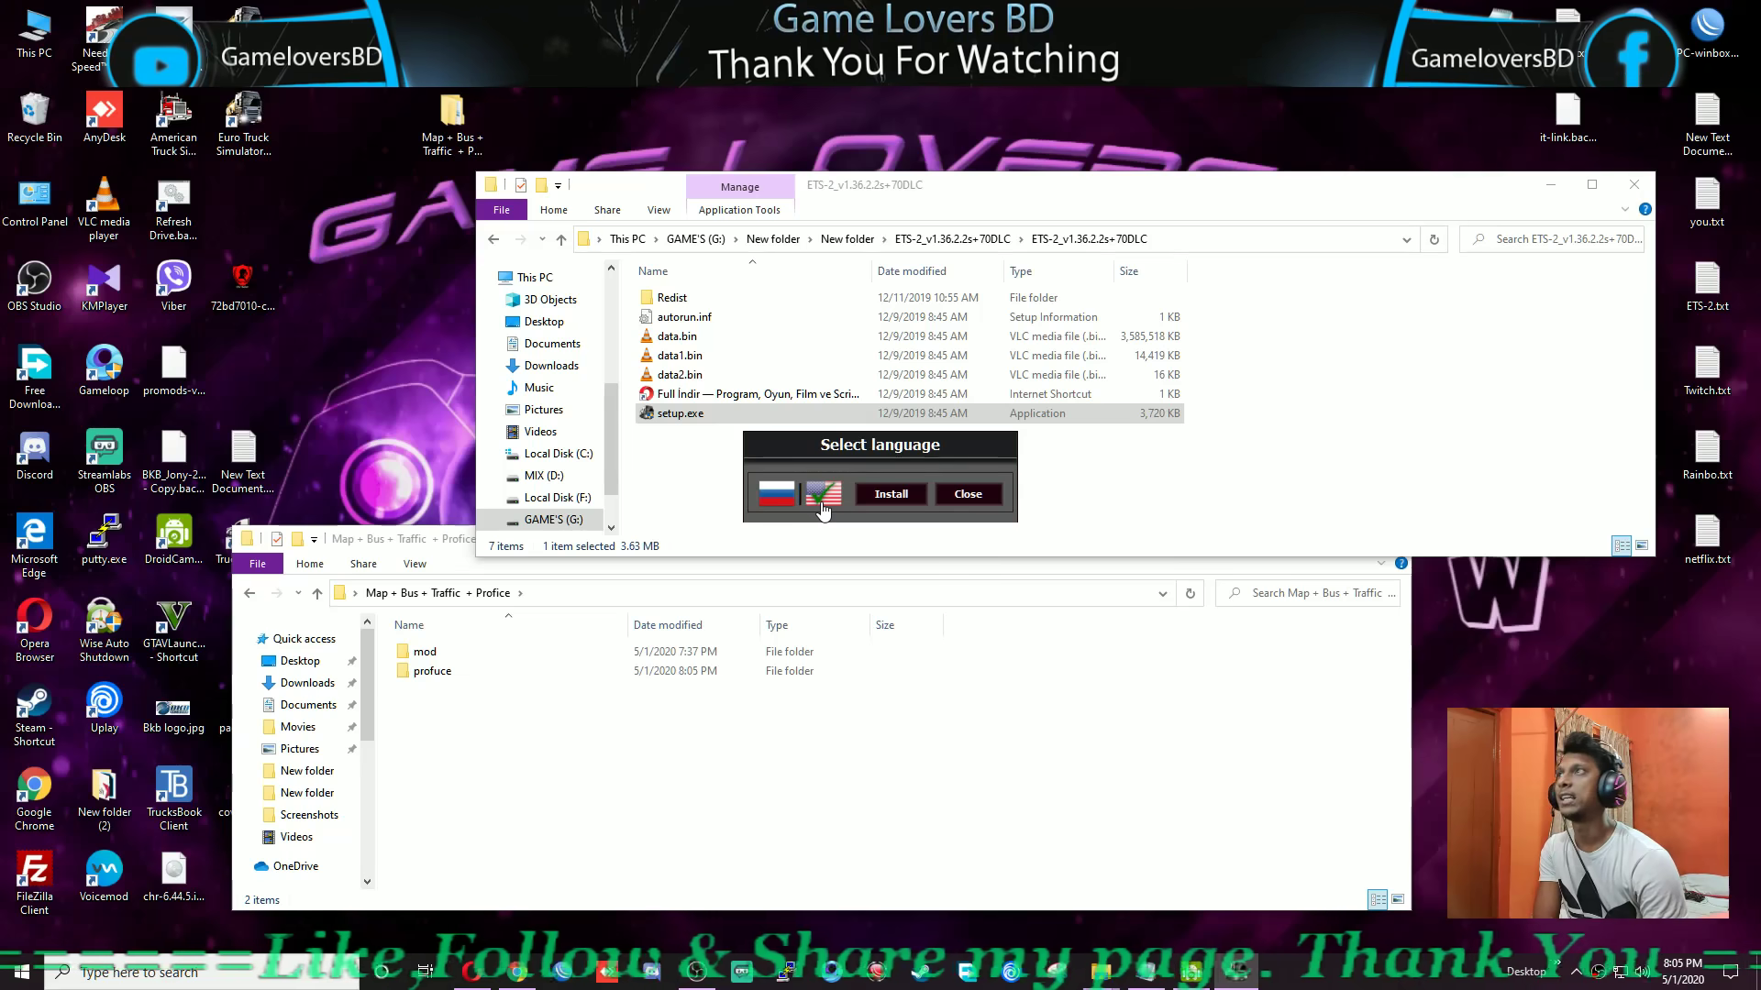
click(884, 497)
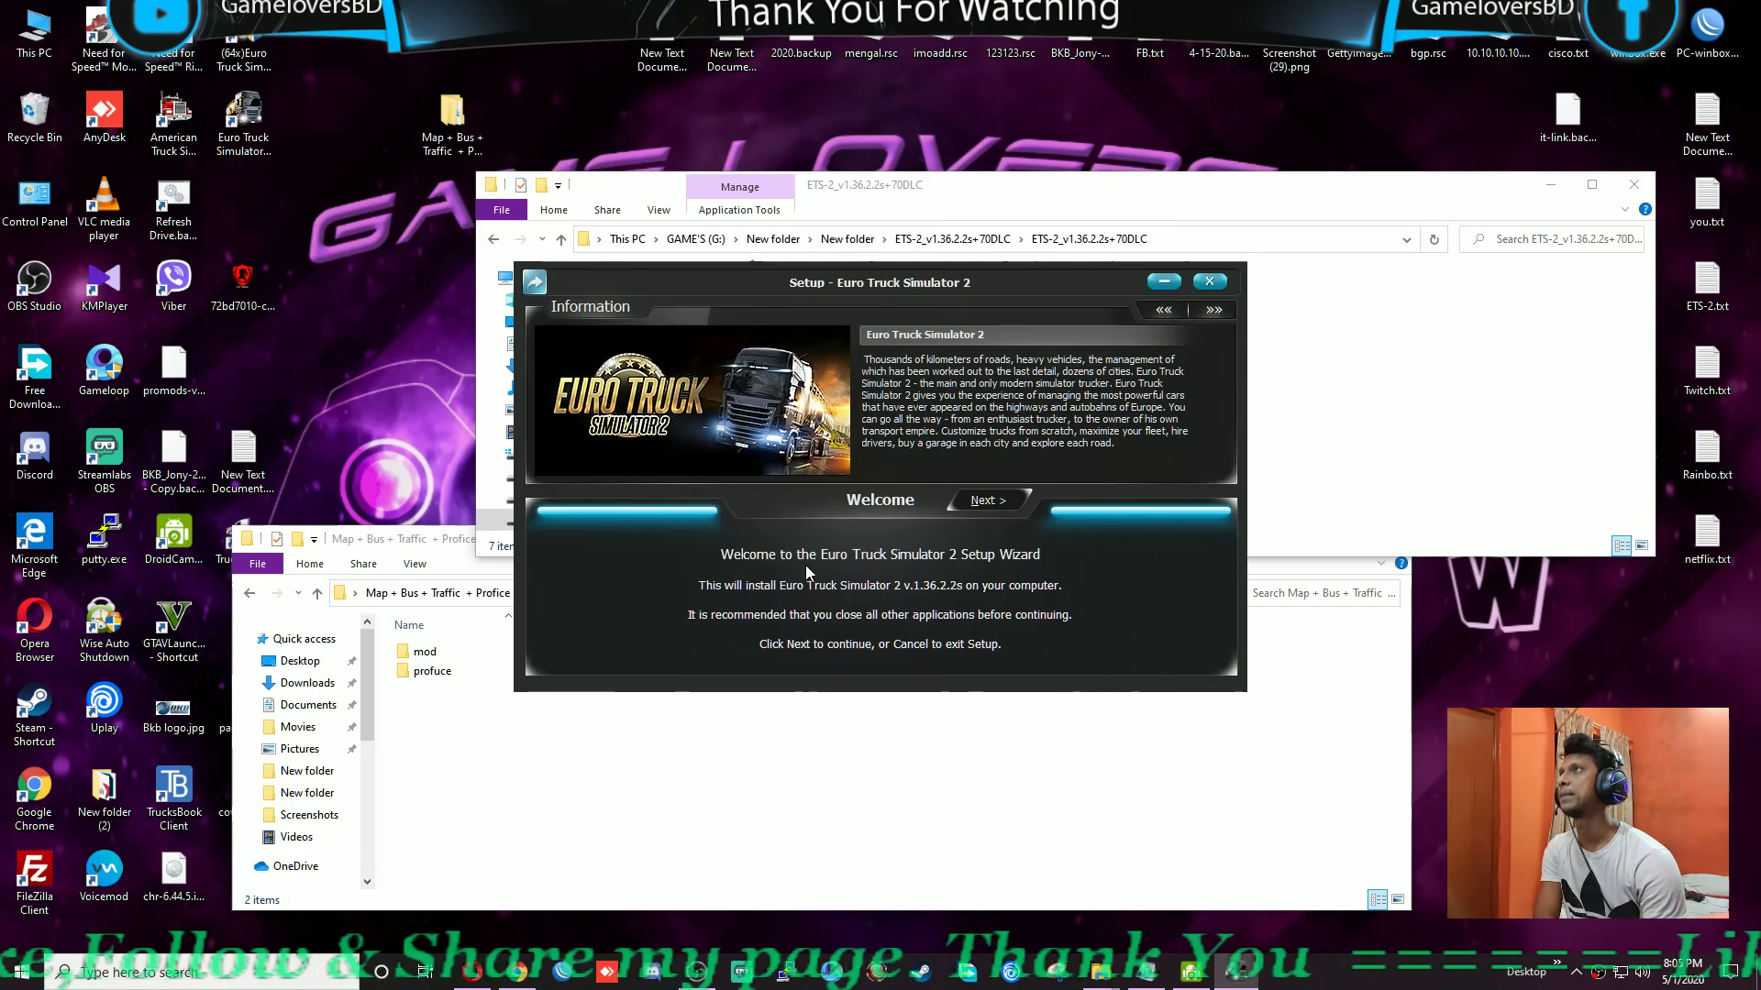
click(986, 500)
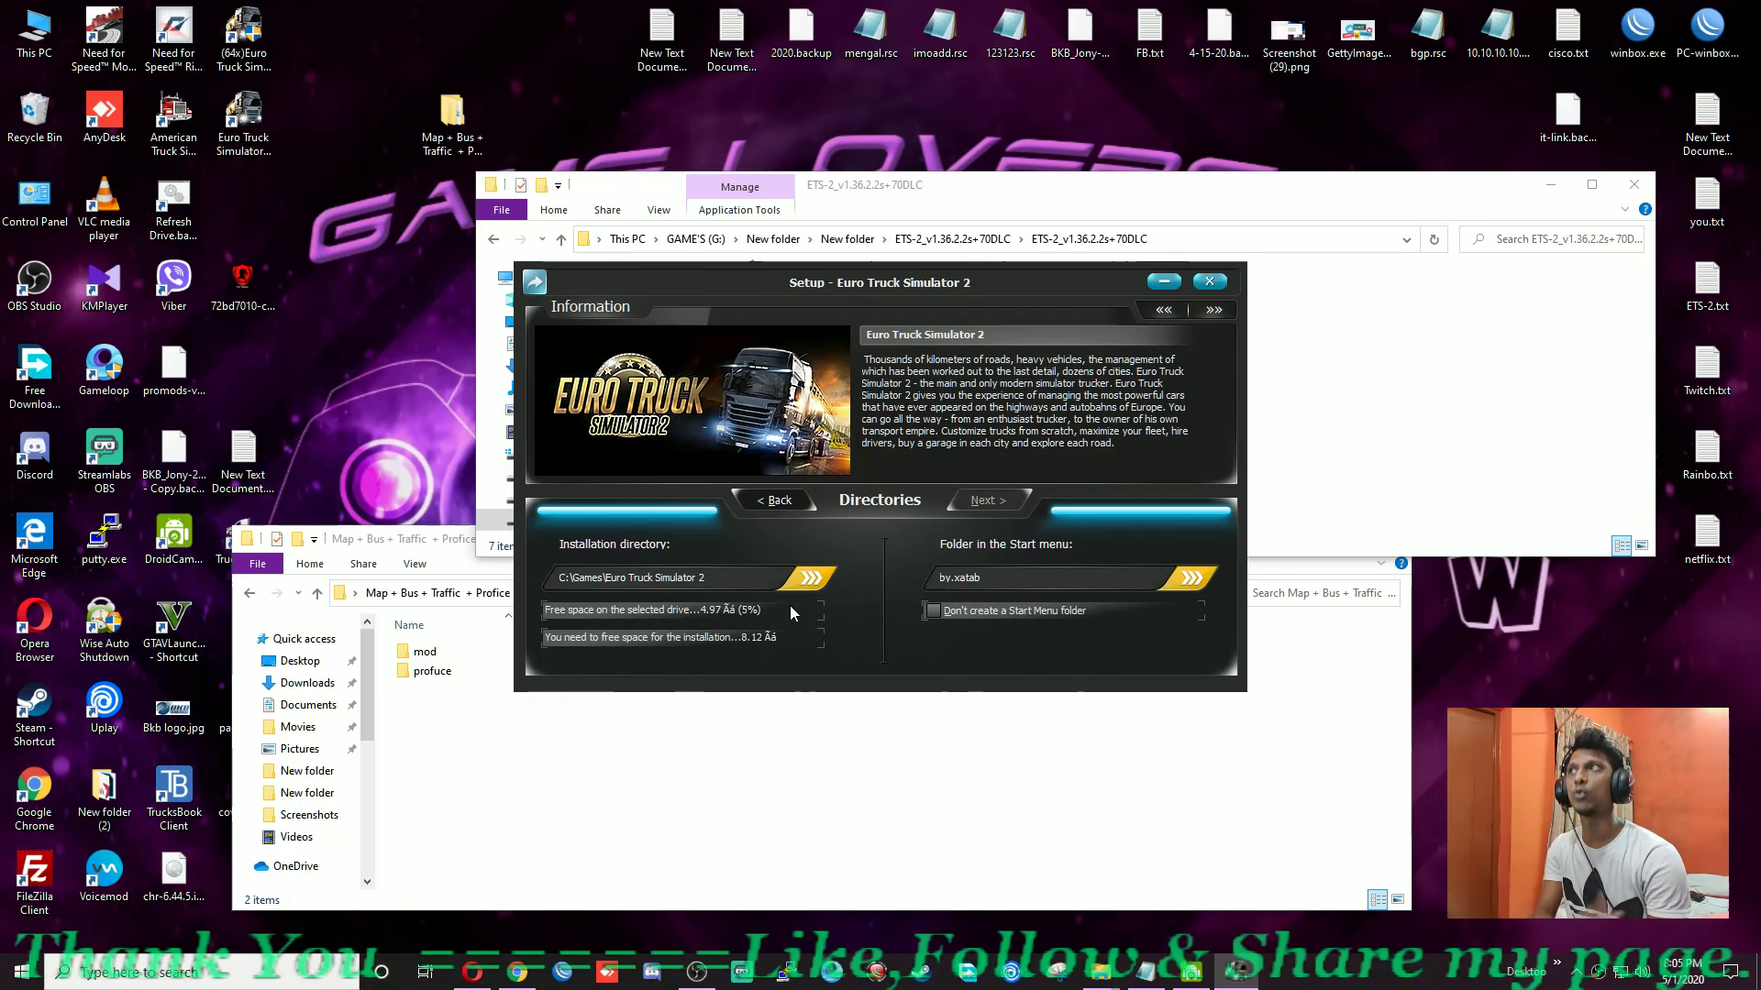
Set the installation directory to G:\test\Euro Truck Simulator 2 and continue to the component selection.
click(812, 579)
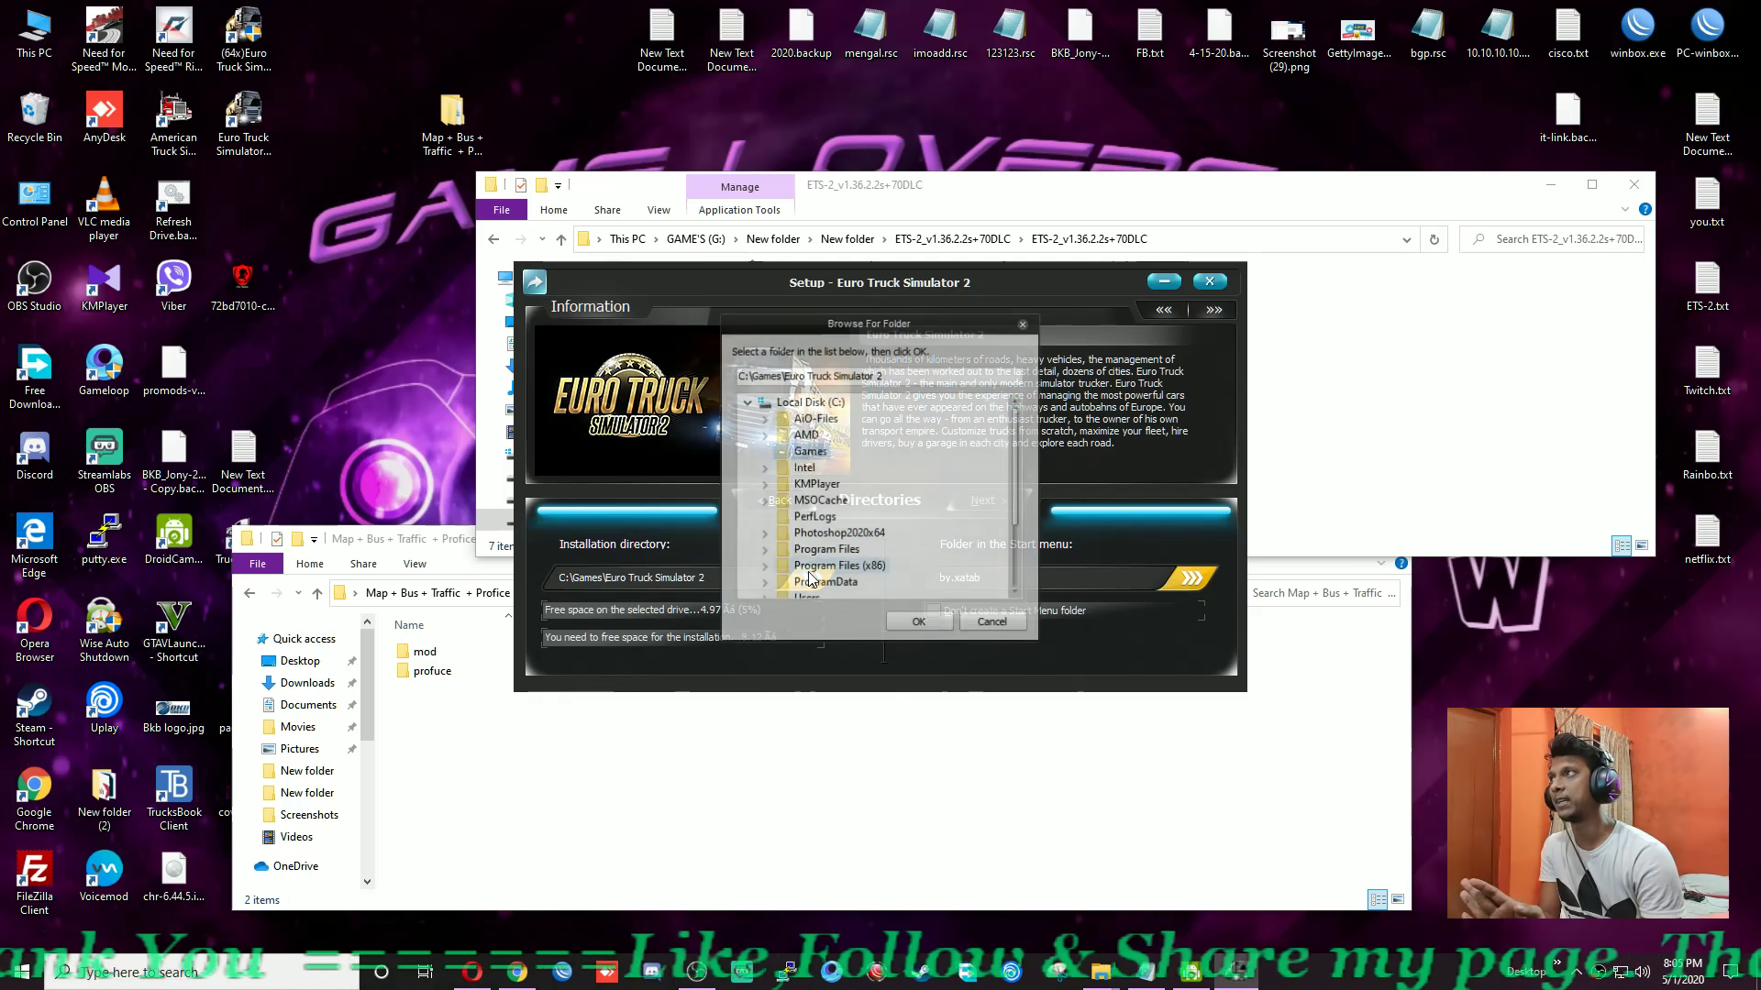
click(746, 403)
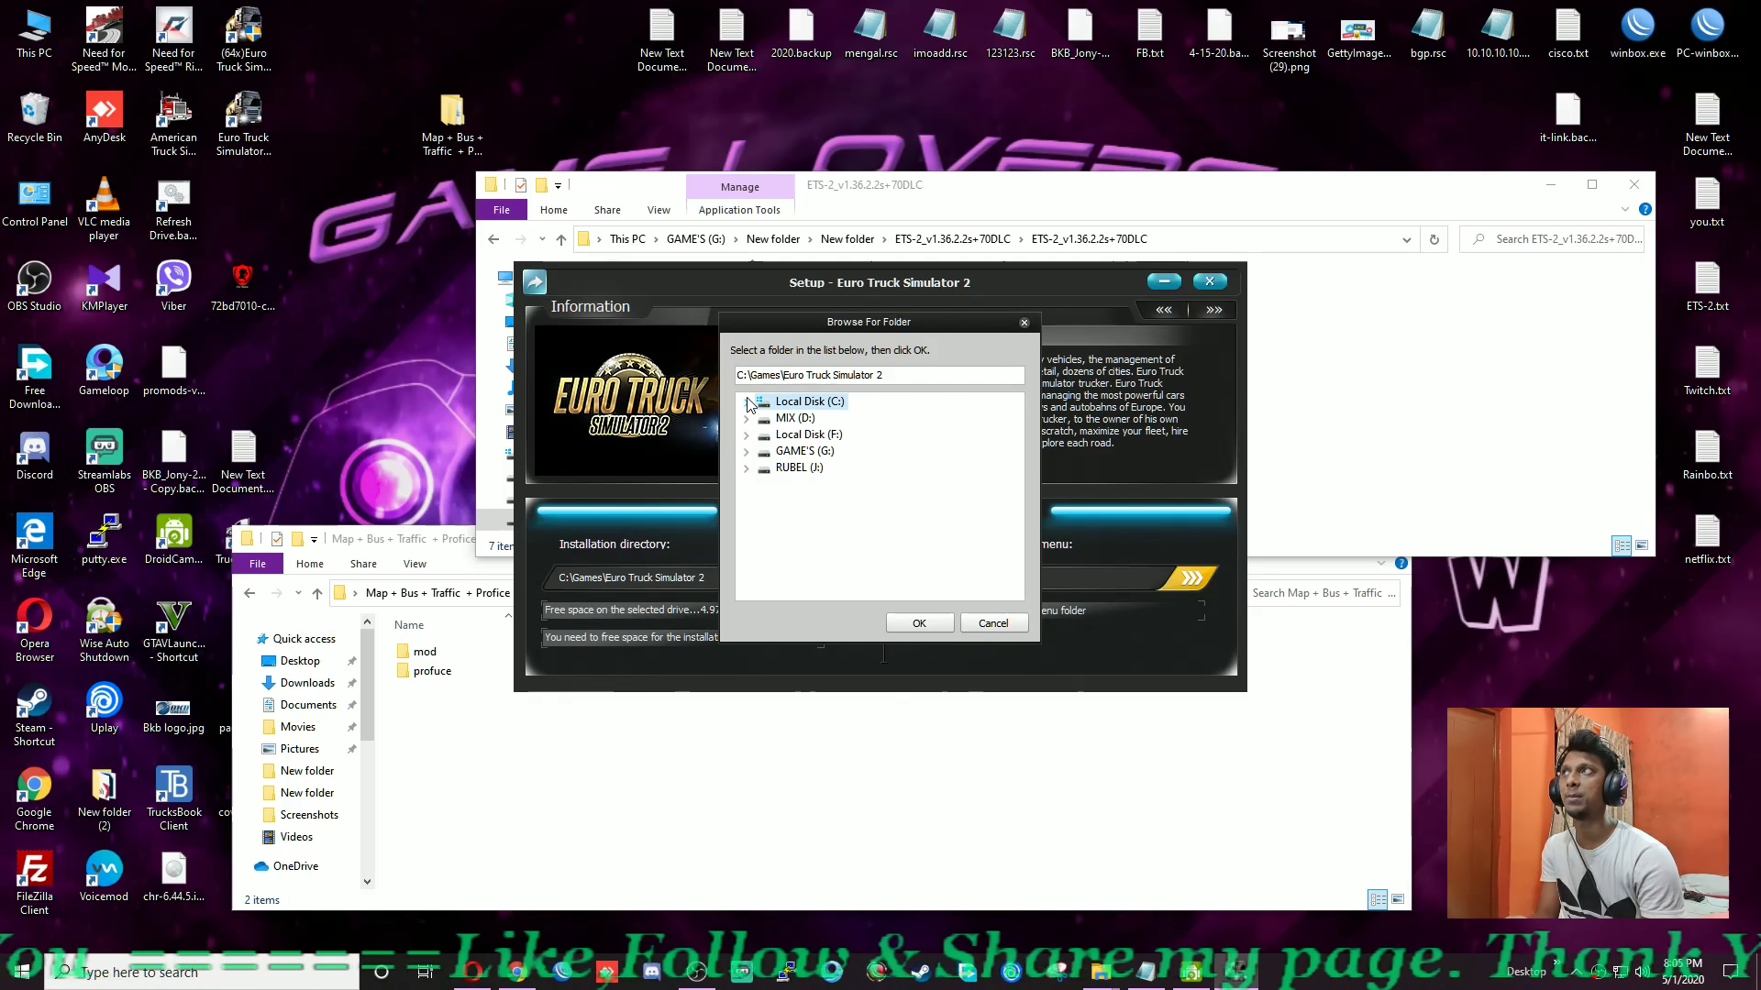
click(746, 452)
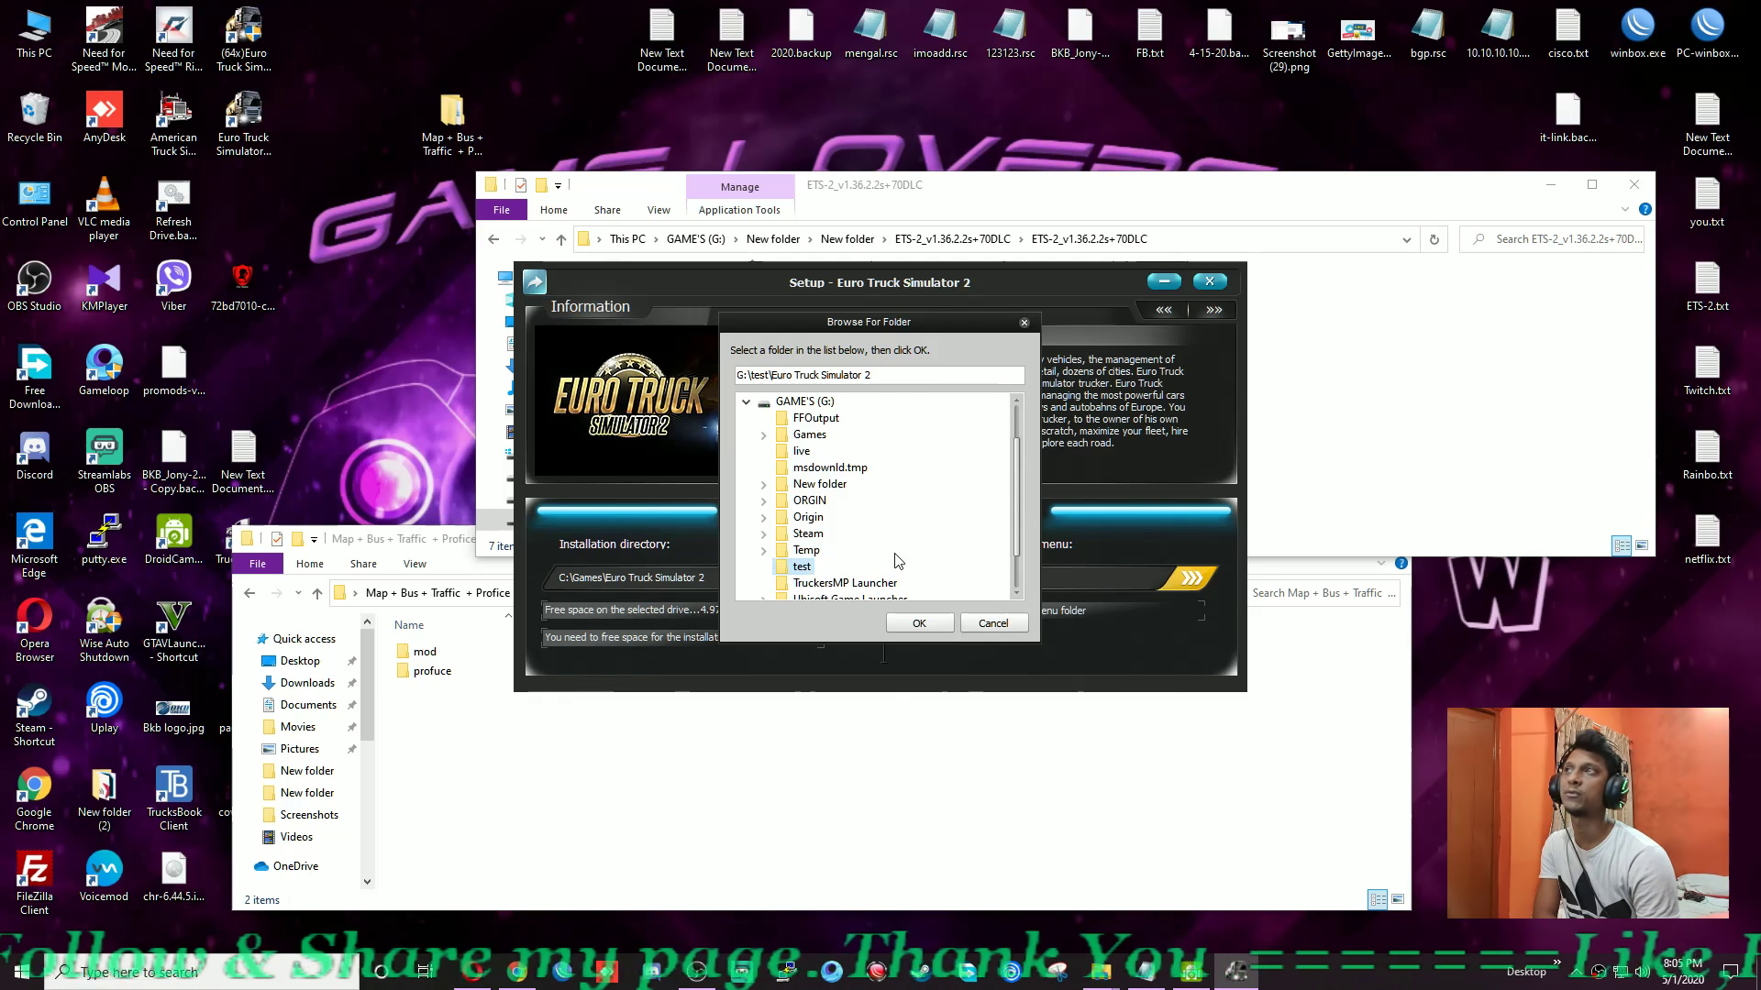
click(917, 623)
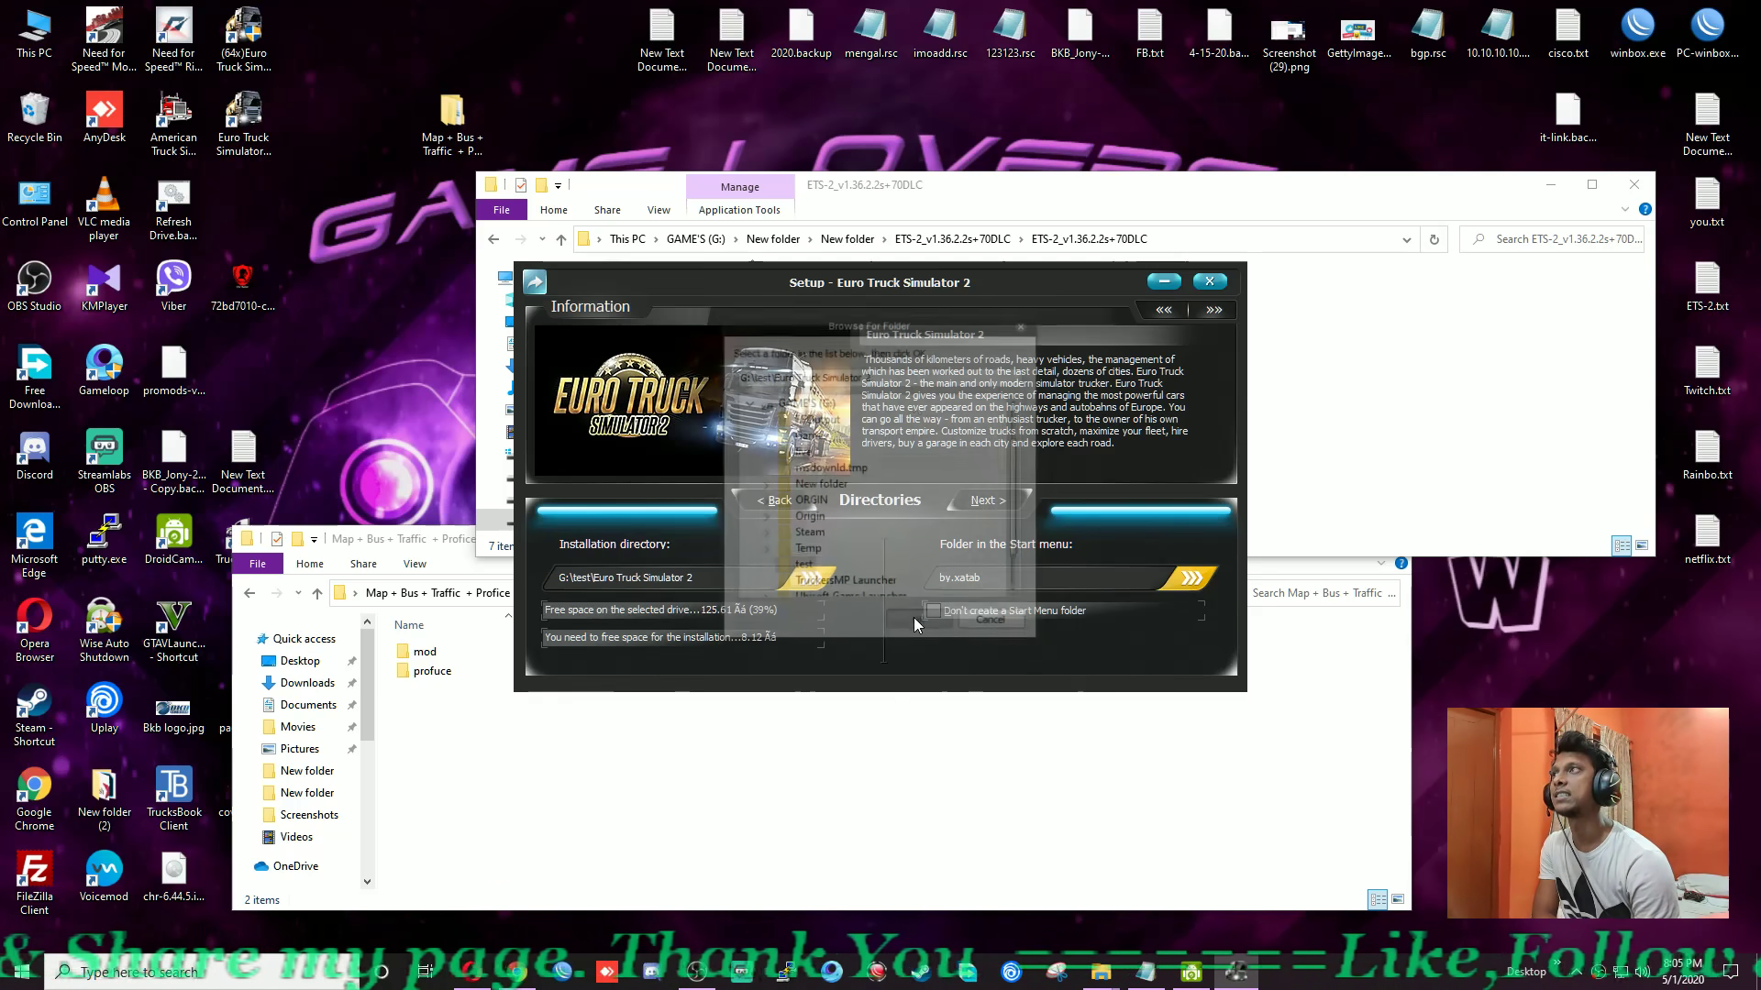
click(989, 502)
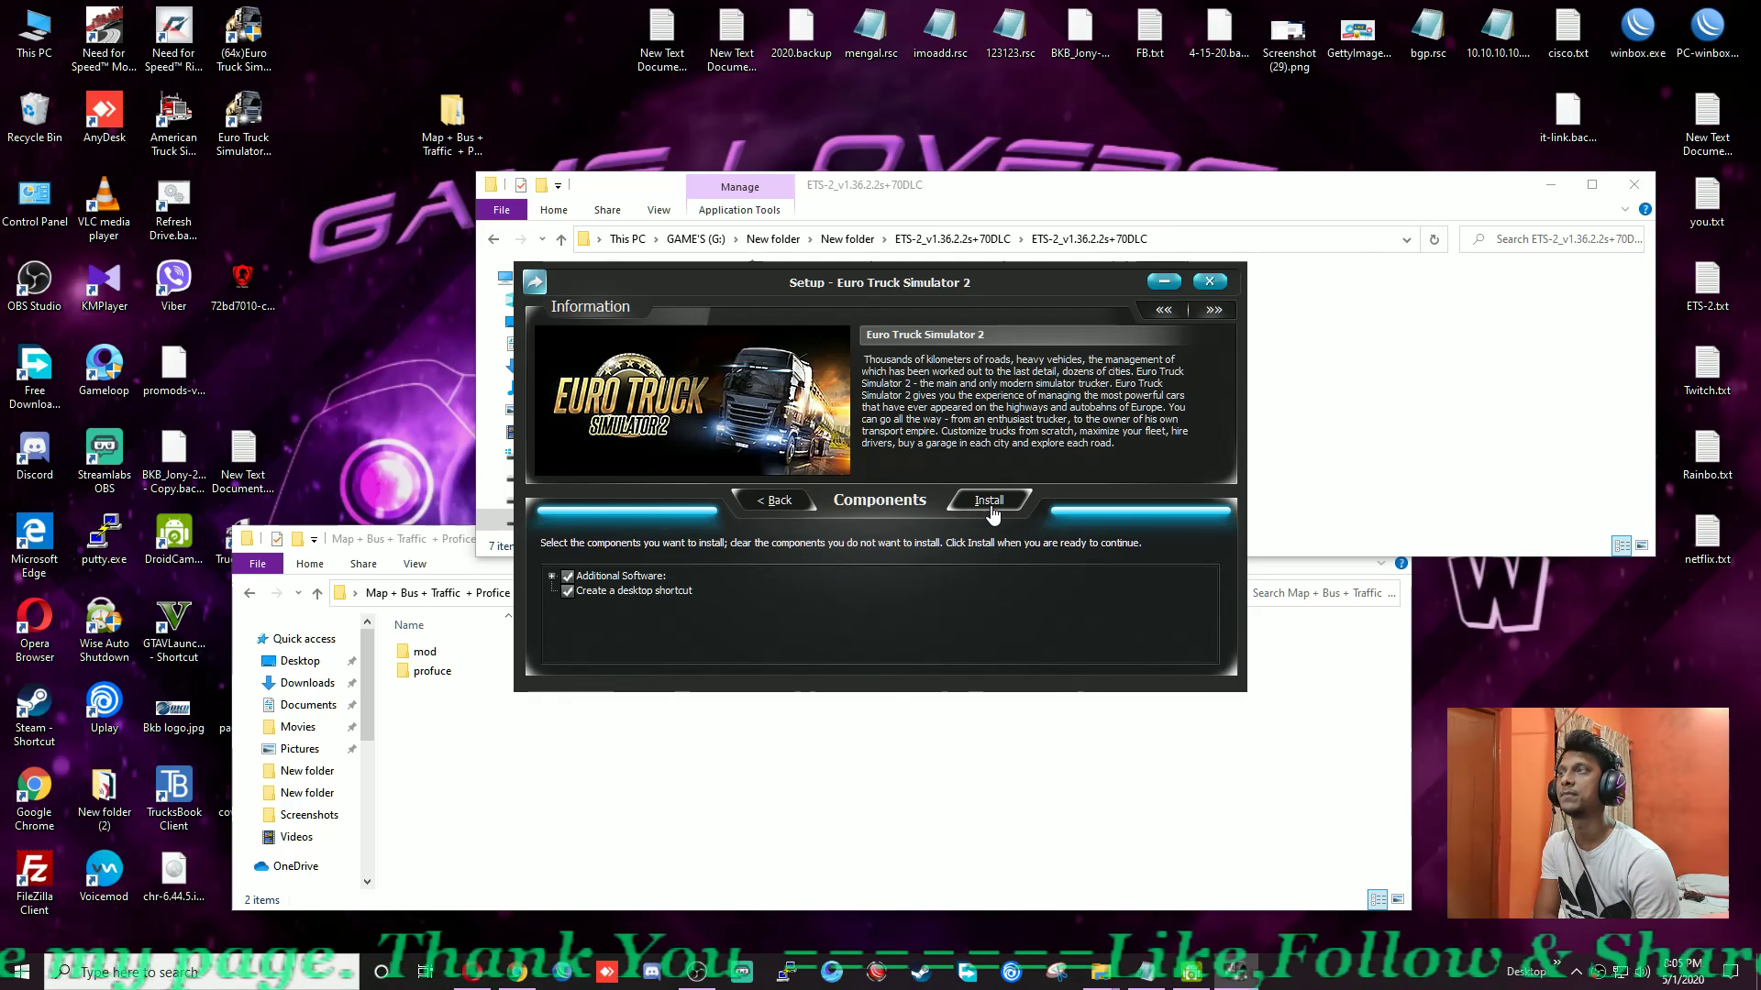
Deselect the Additional Software and Create a desktop shortcut components, and start the installation.
click(567, 577)
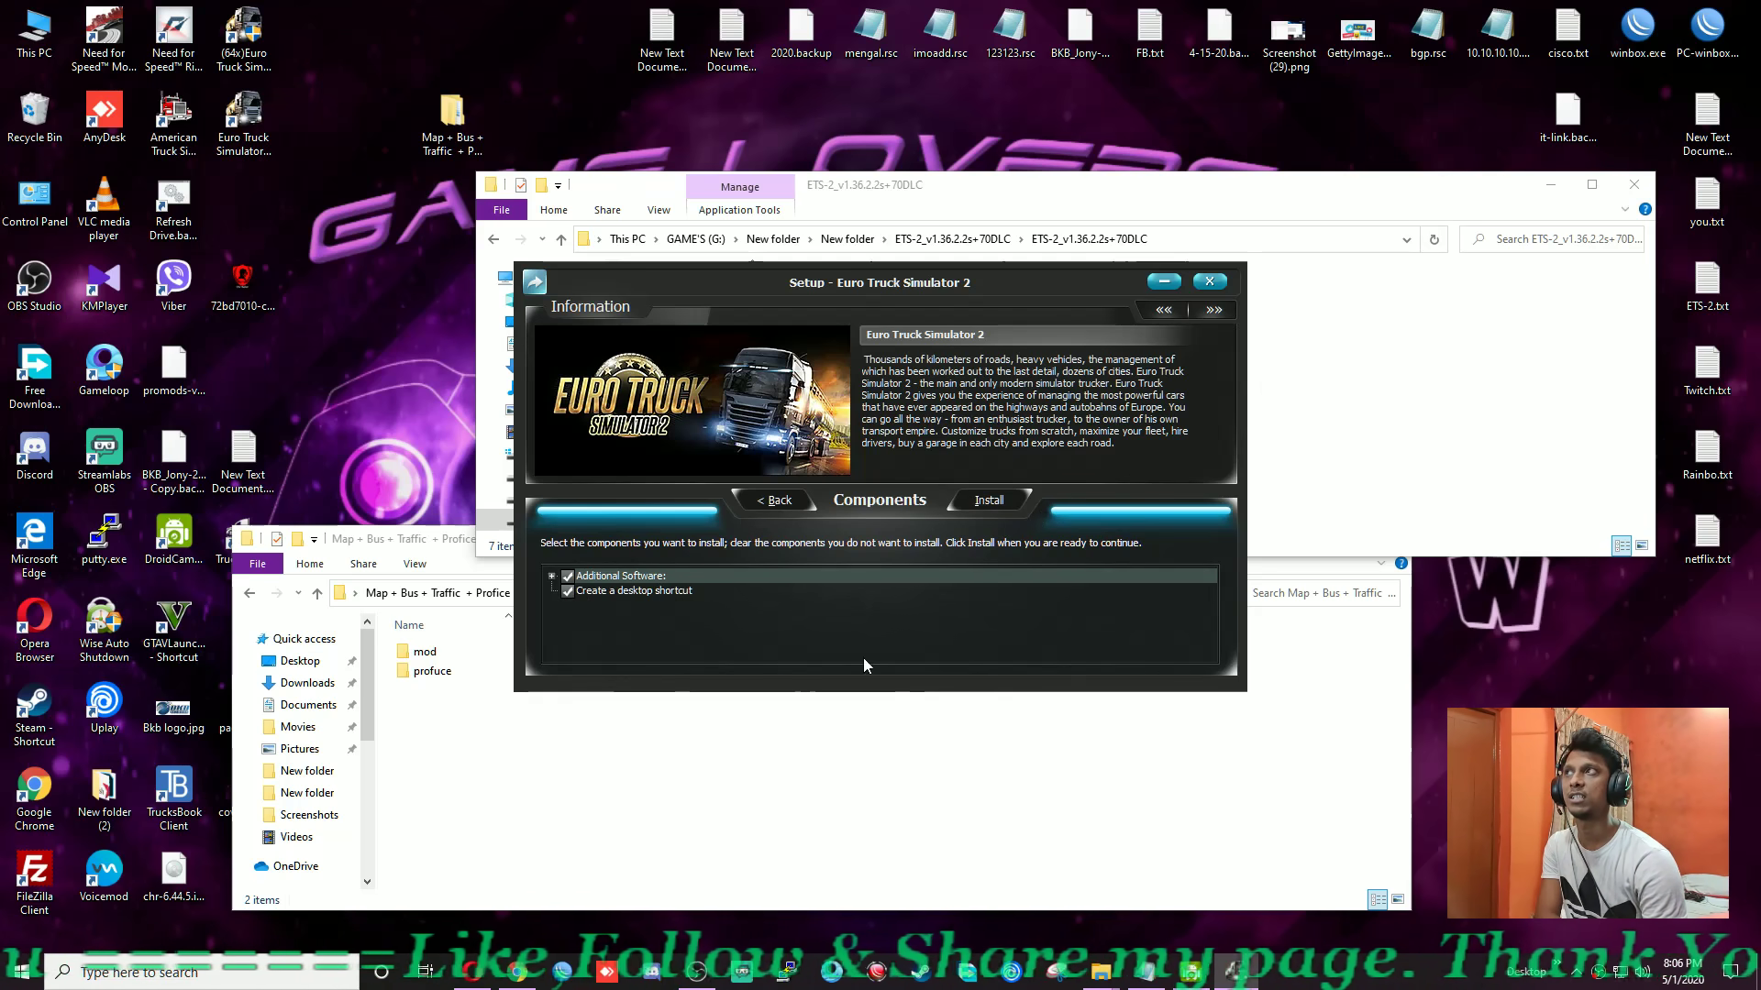
click(568, 591)
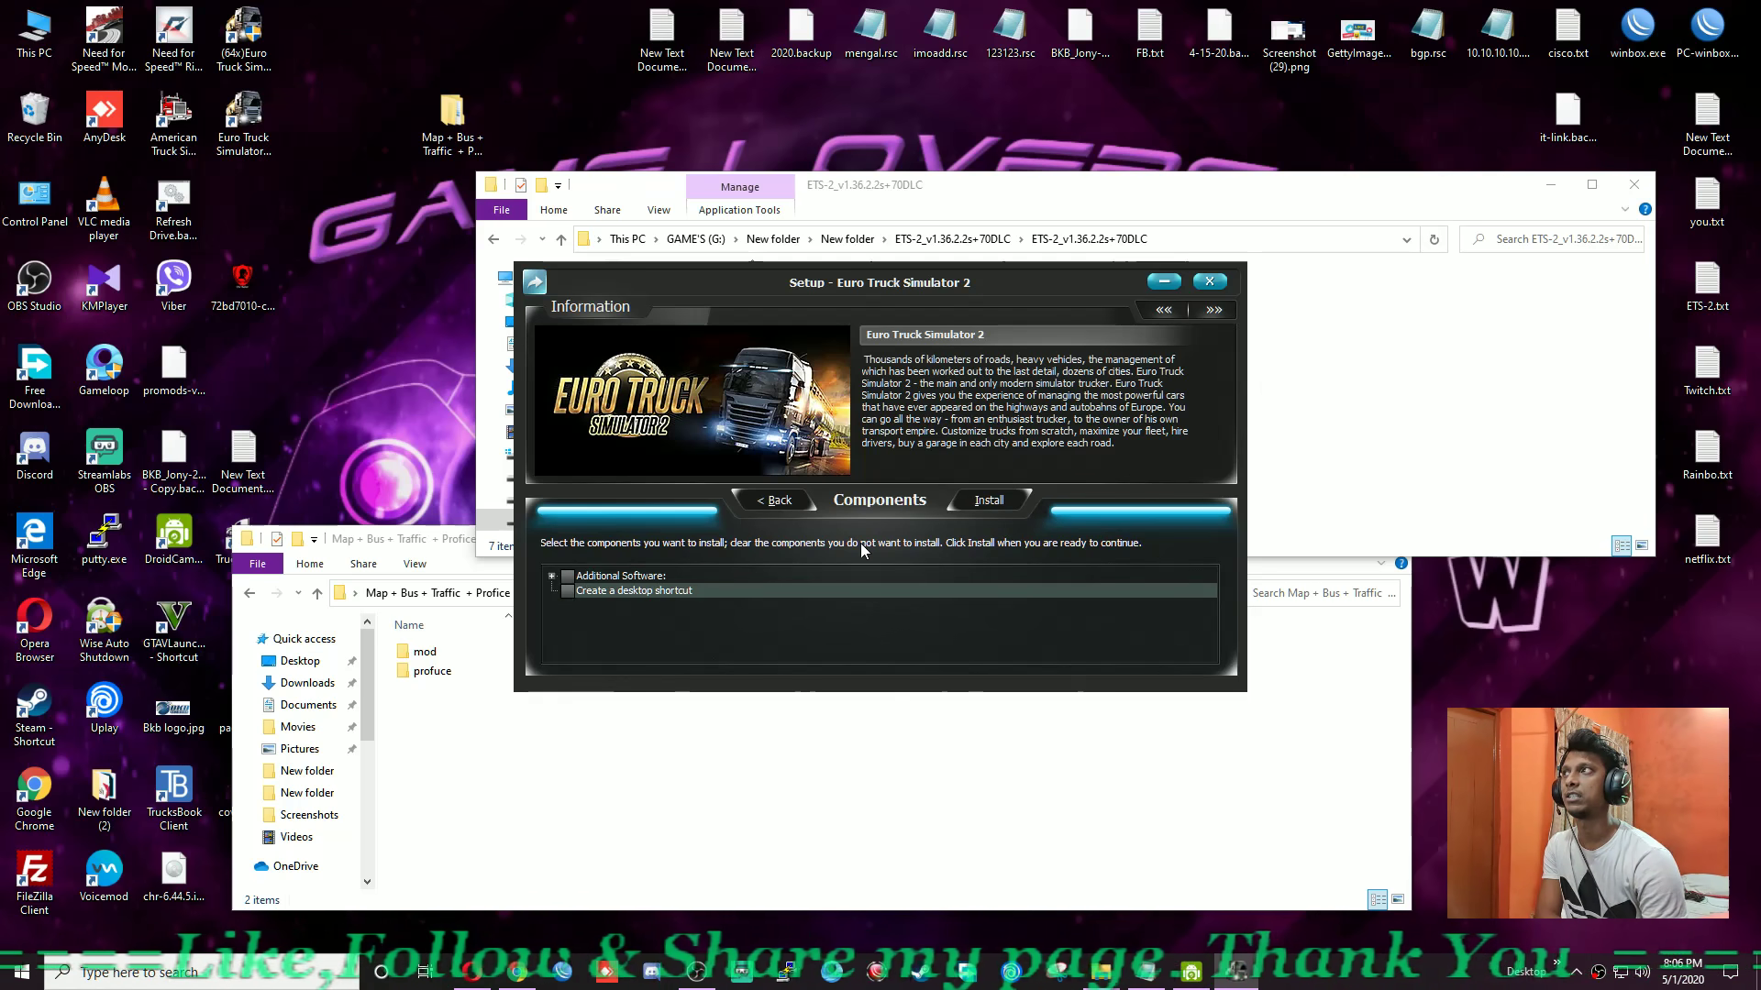
click(988, 502)
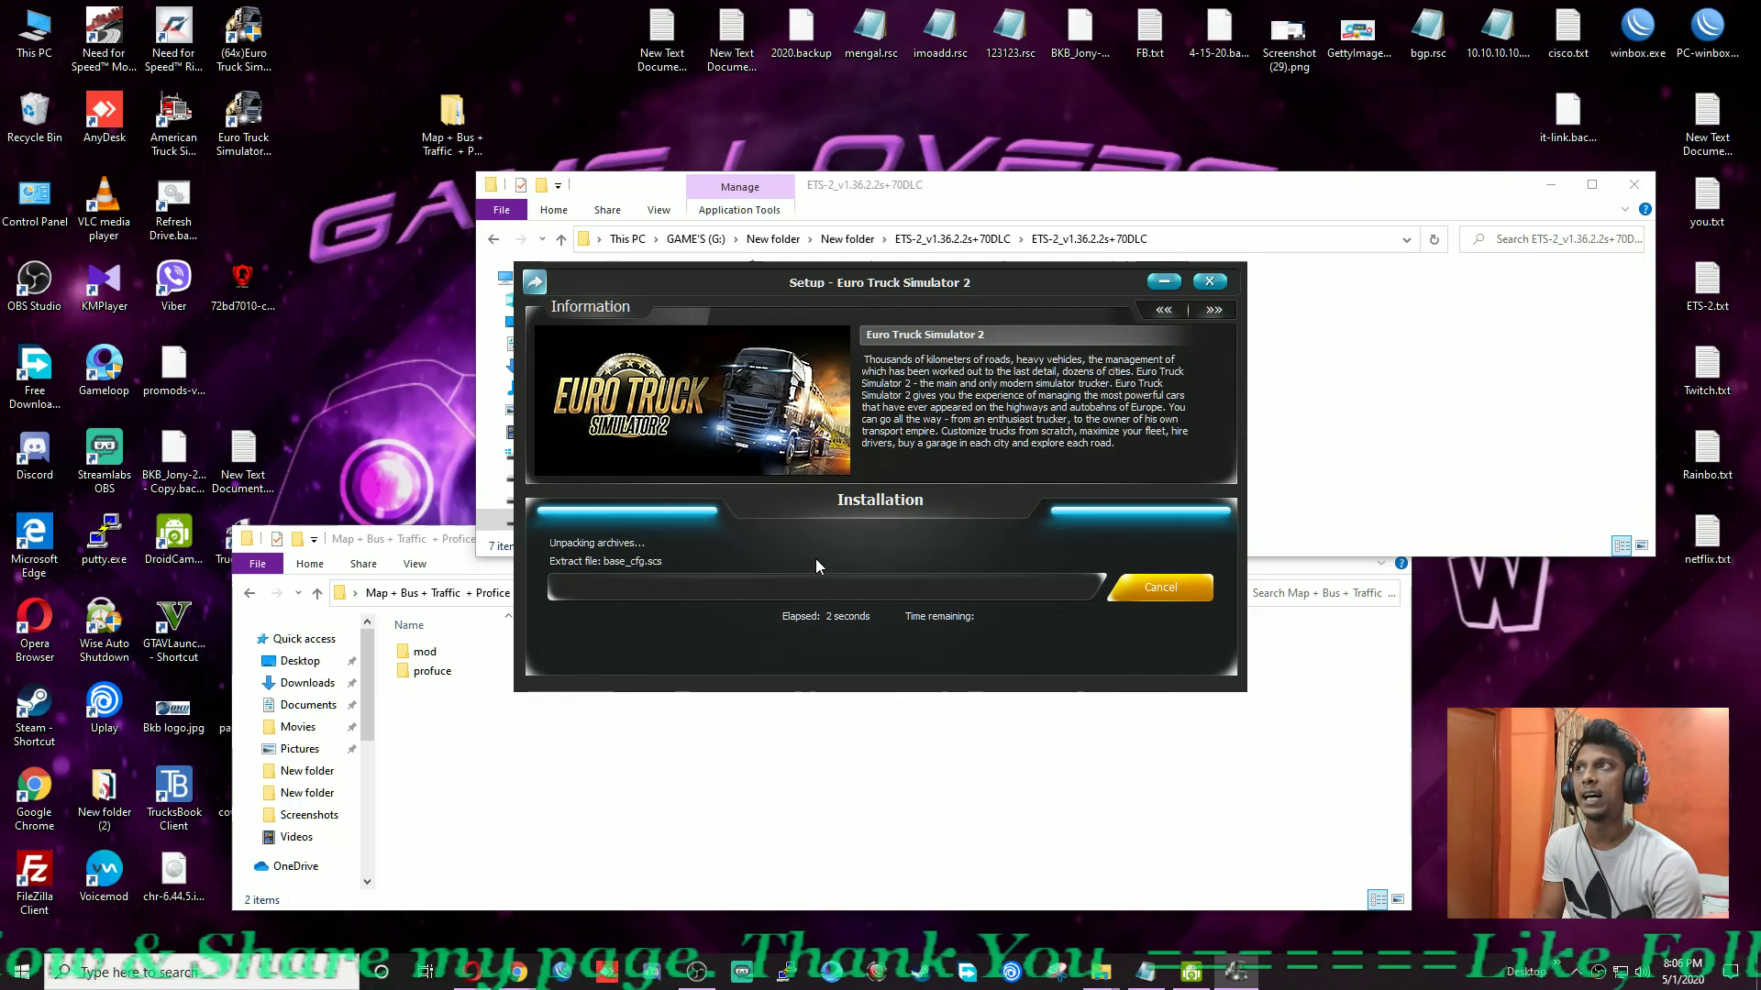
Cancel the running installation, confirm exiting, and finish the setup wizard.
click(1164, 591)
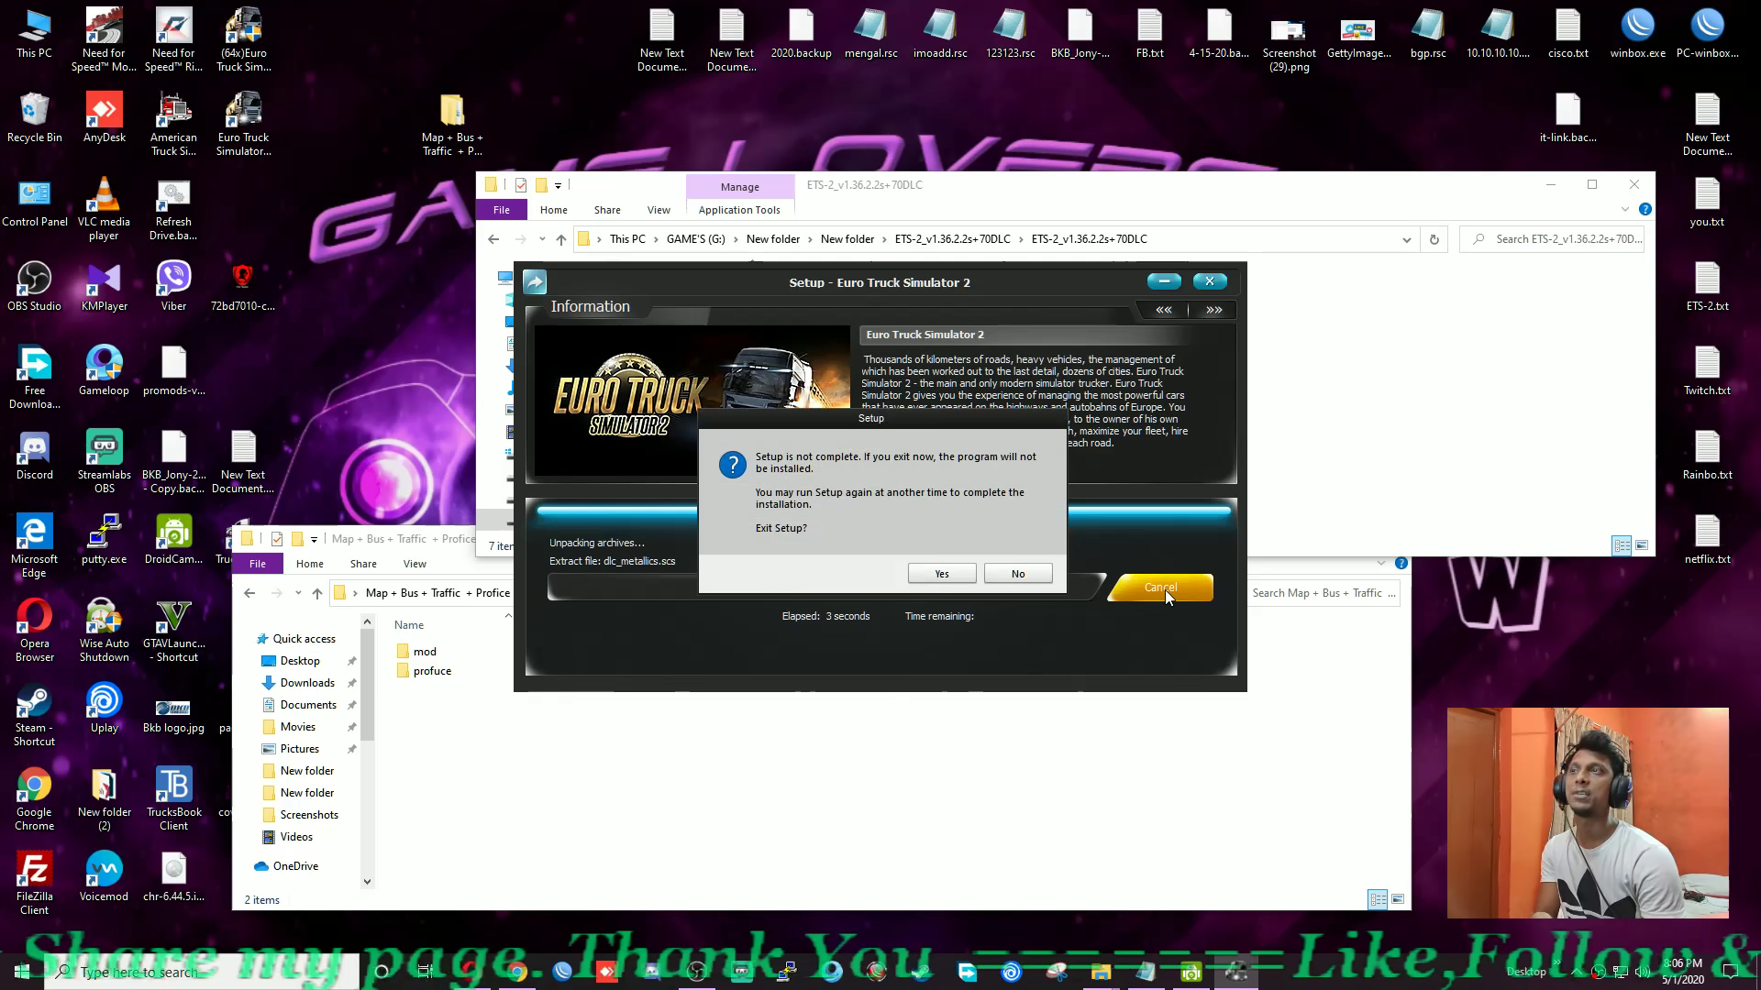
click(931, 574)
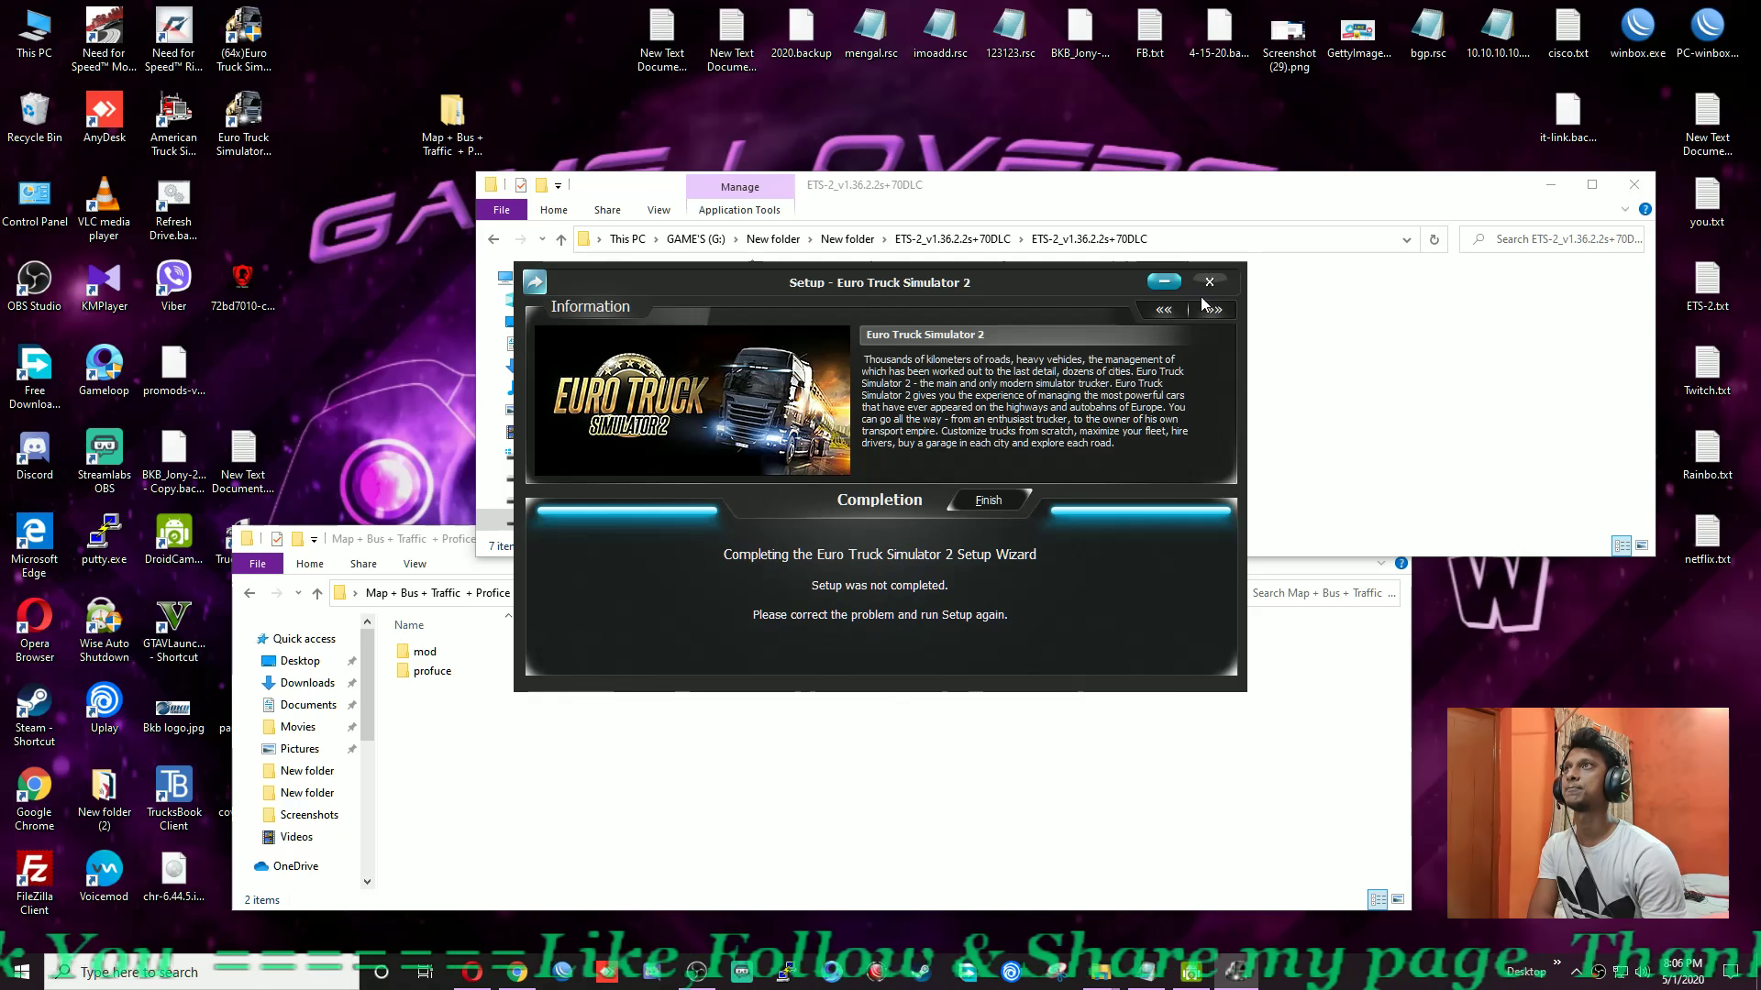
click(984, 500)
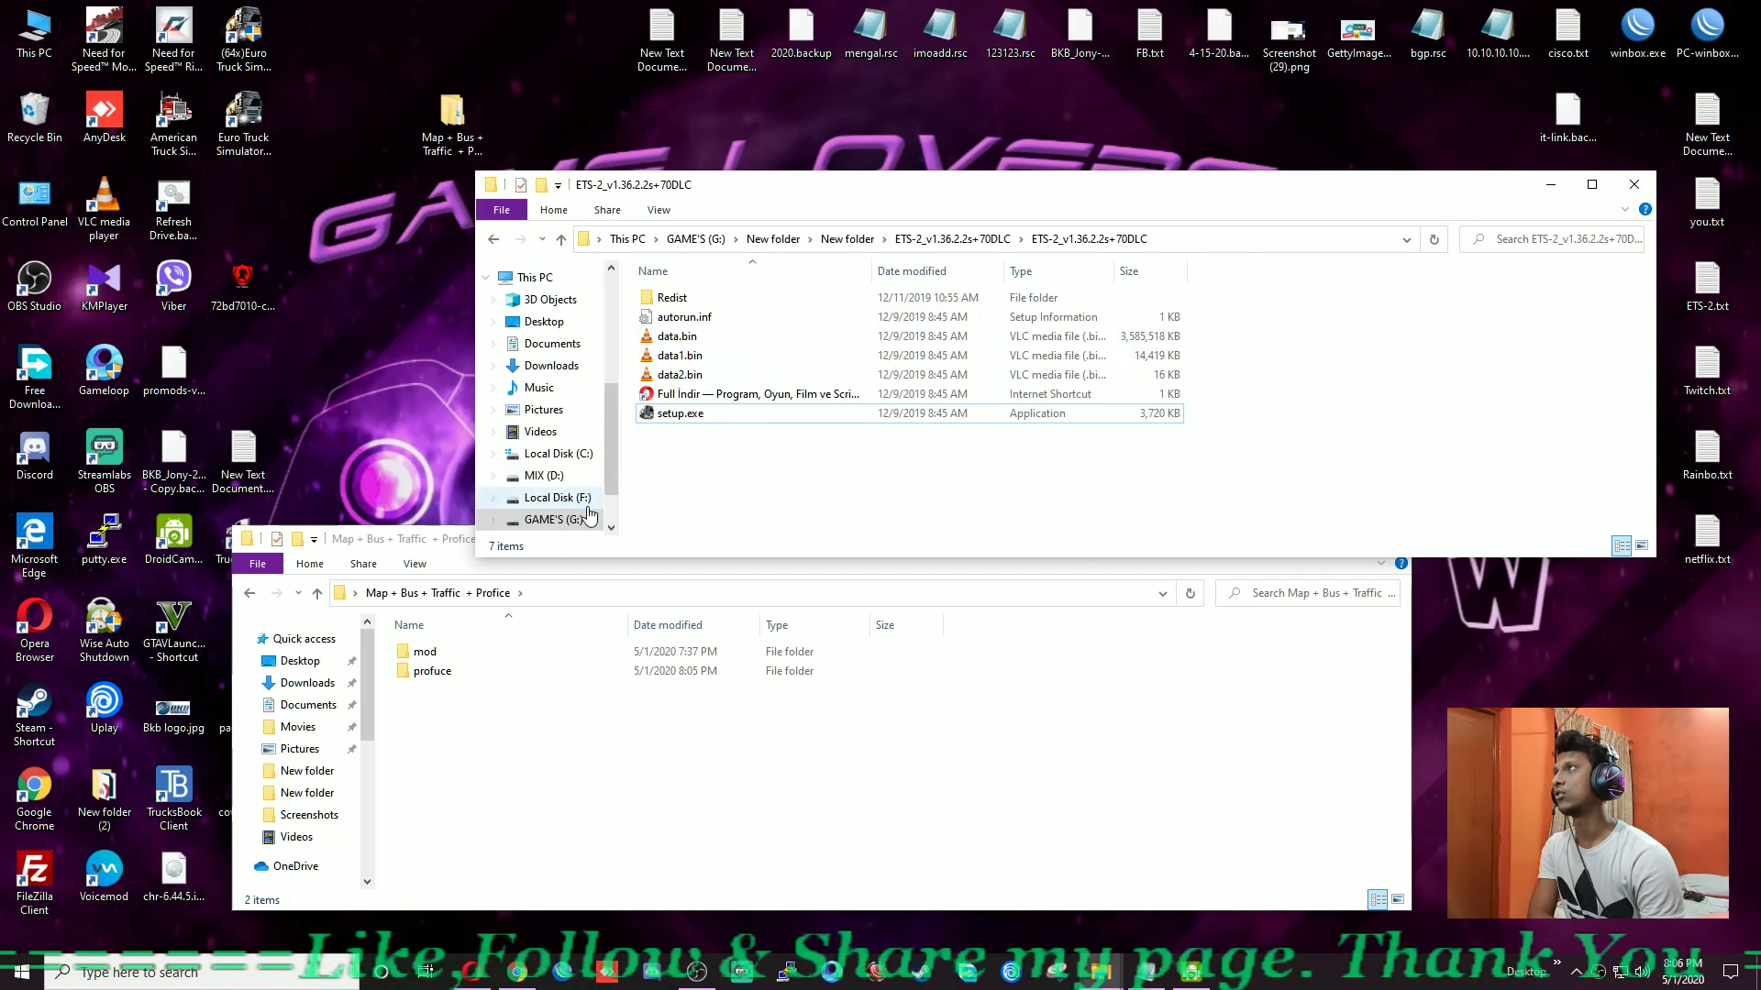
Open the installed Euro Truck Simulator 2 folder on Local Disk (F:), check its licenses folder, and open bin\win_x64.
click(546, 500)
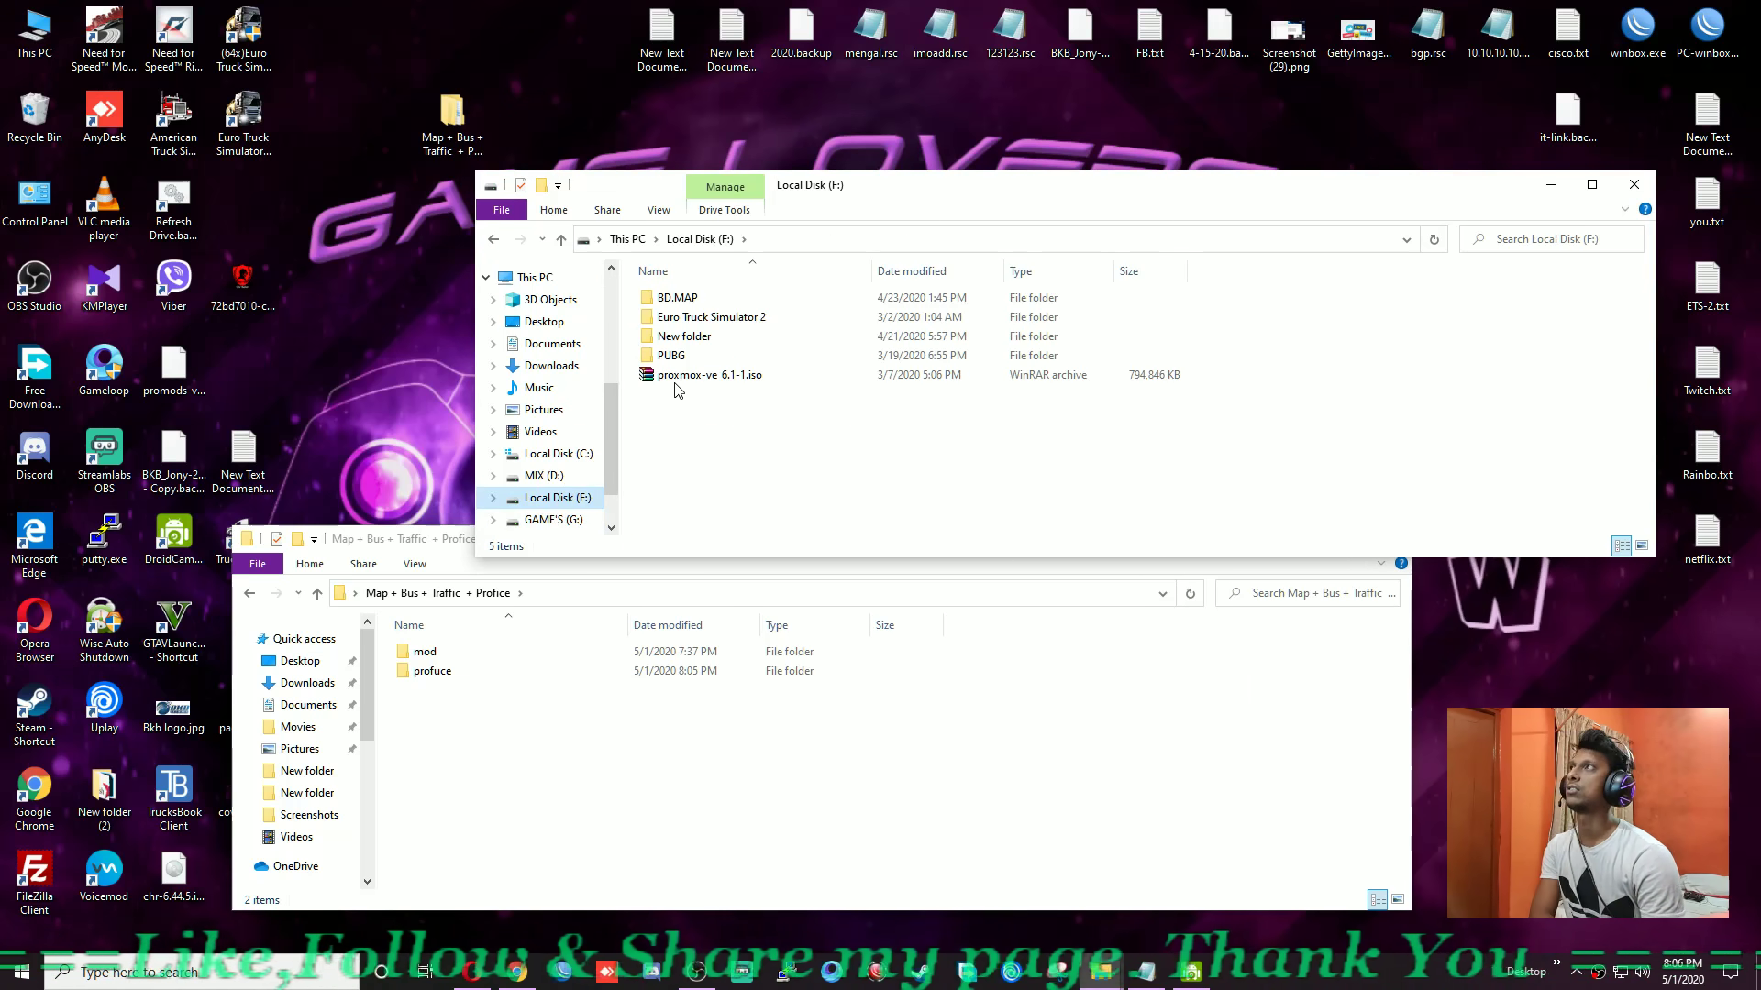
double_click(688, 316)
click(562, 239)
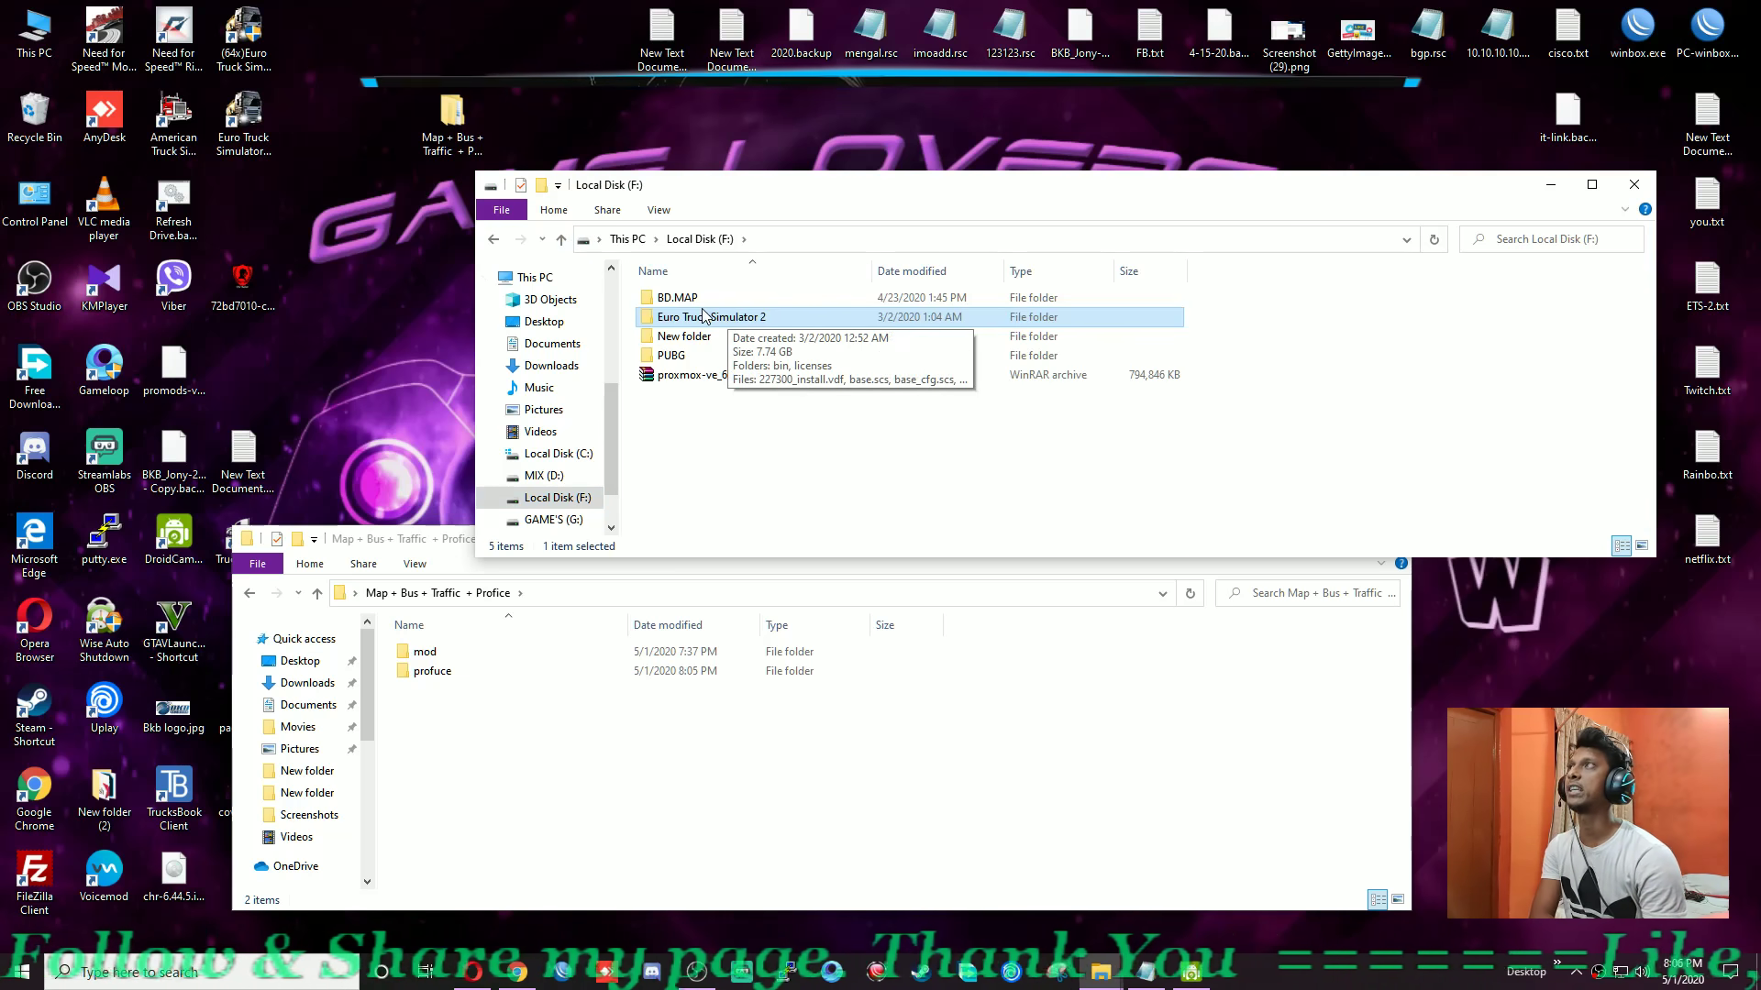
double_click(757, 320)
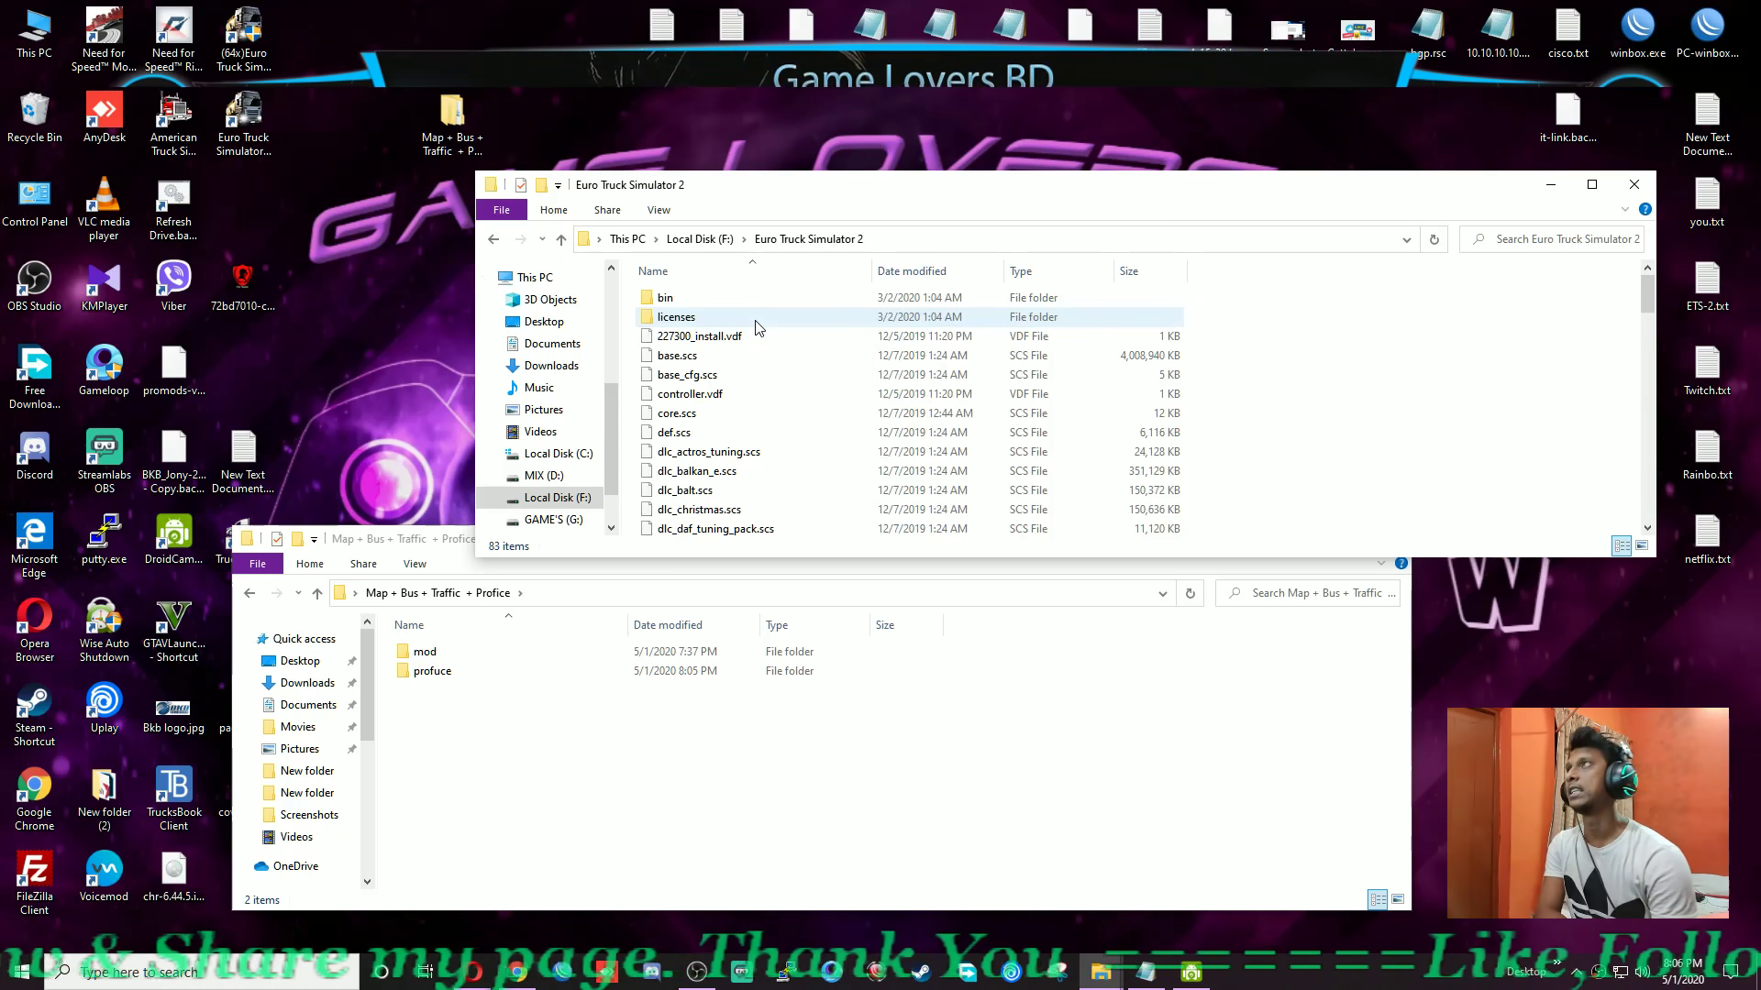
double_click(679, 316)
click(561, 239)
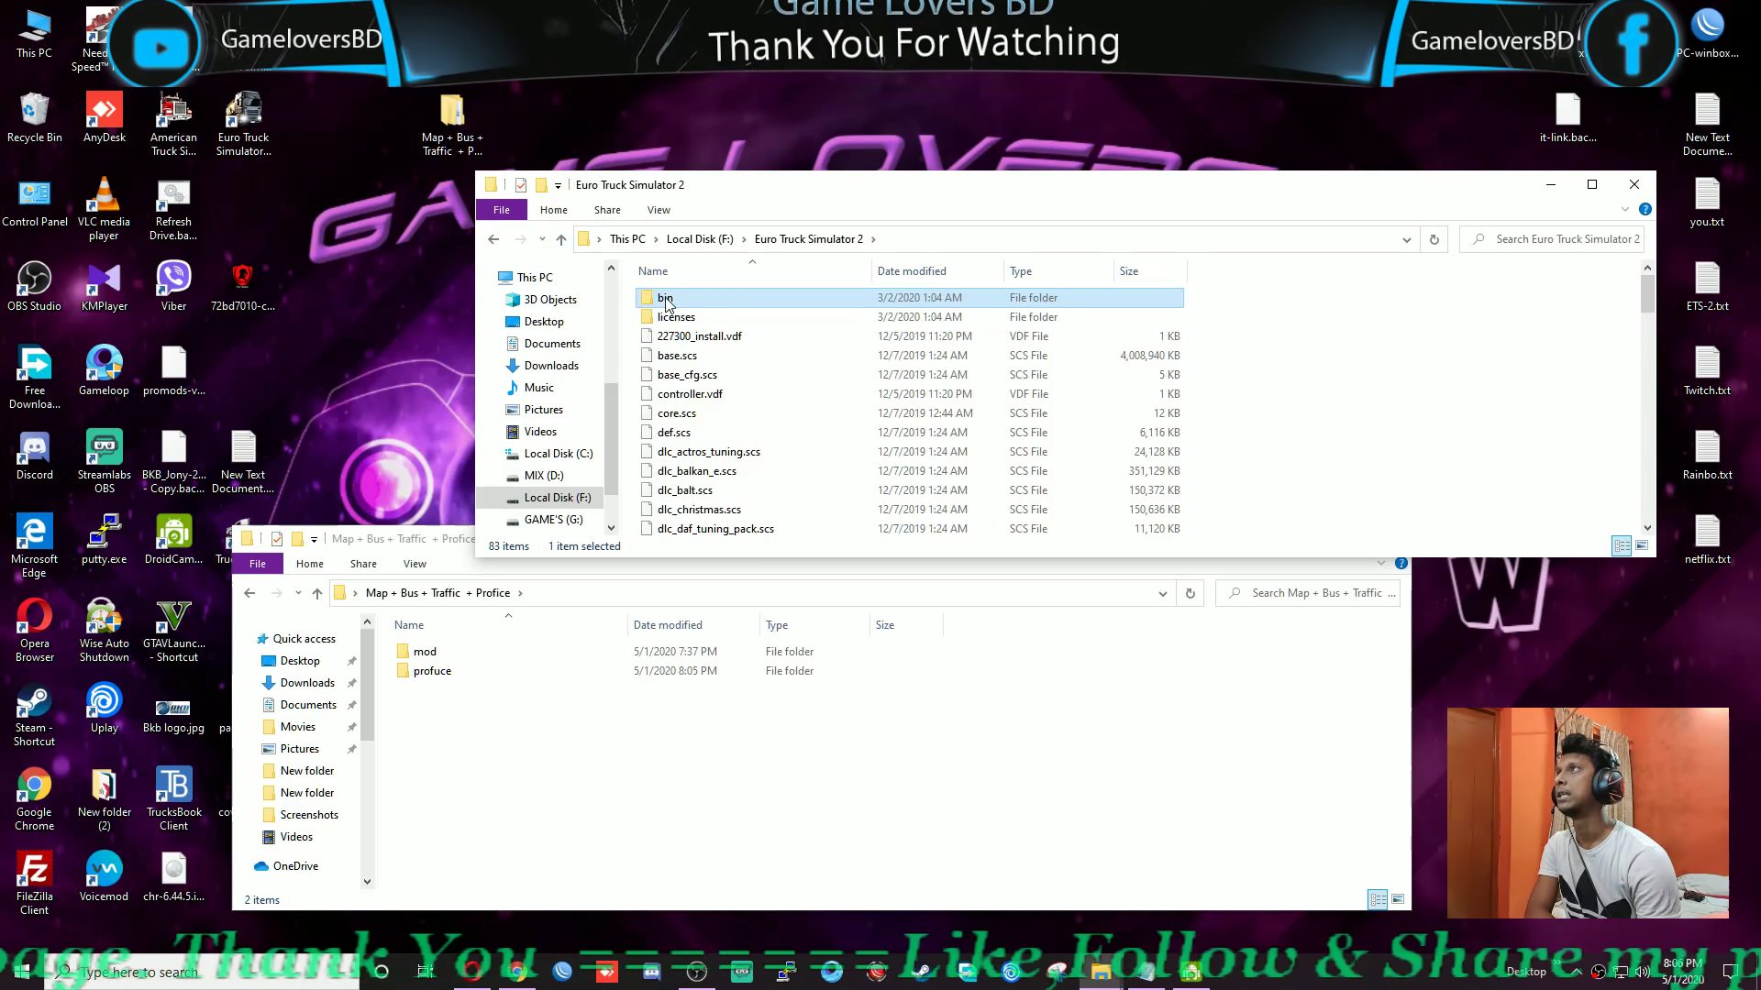
double_click(677, 298)
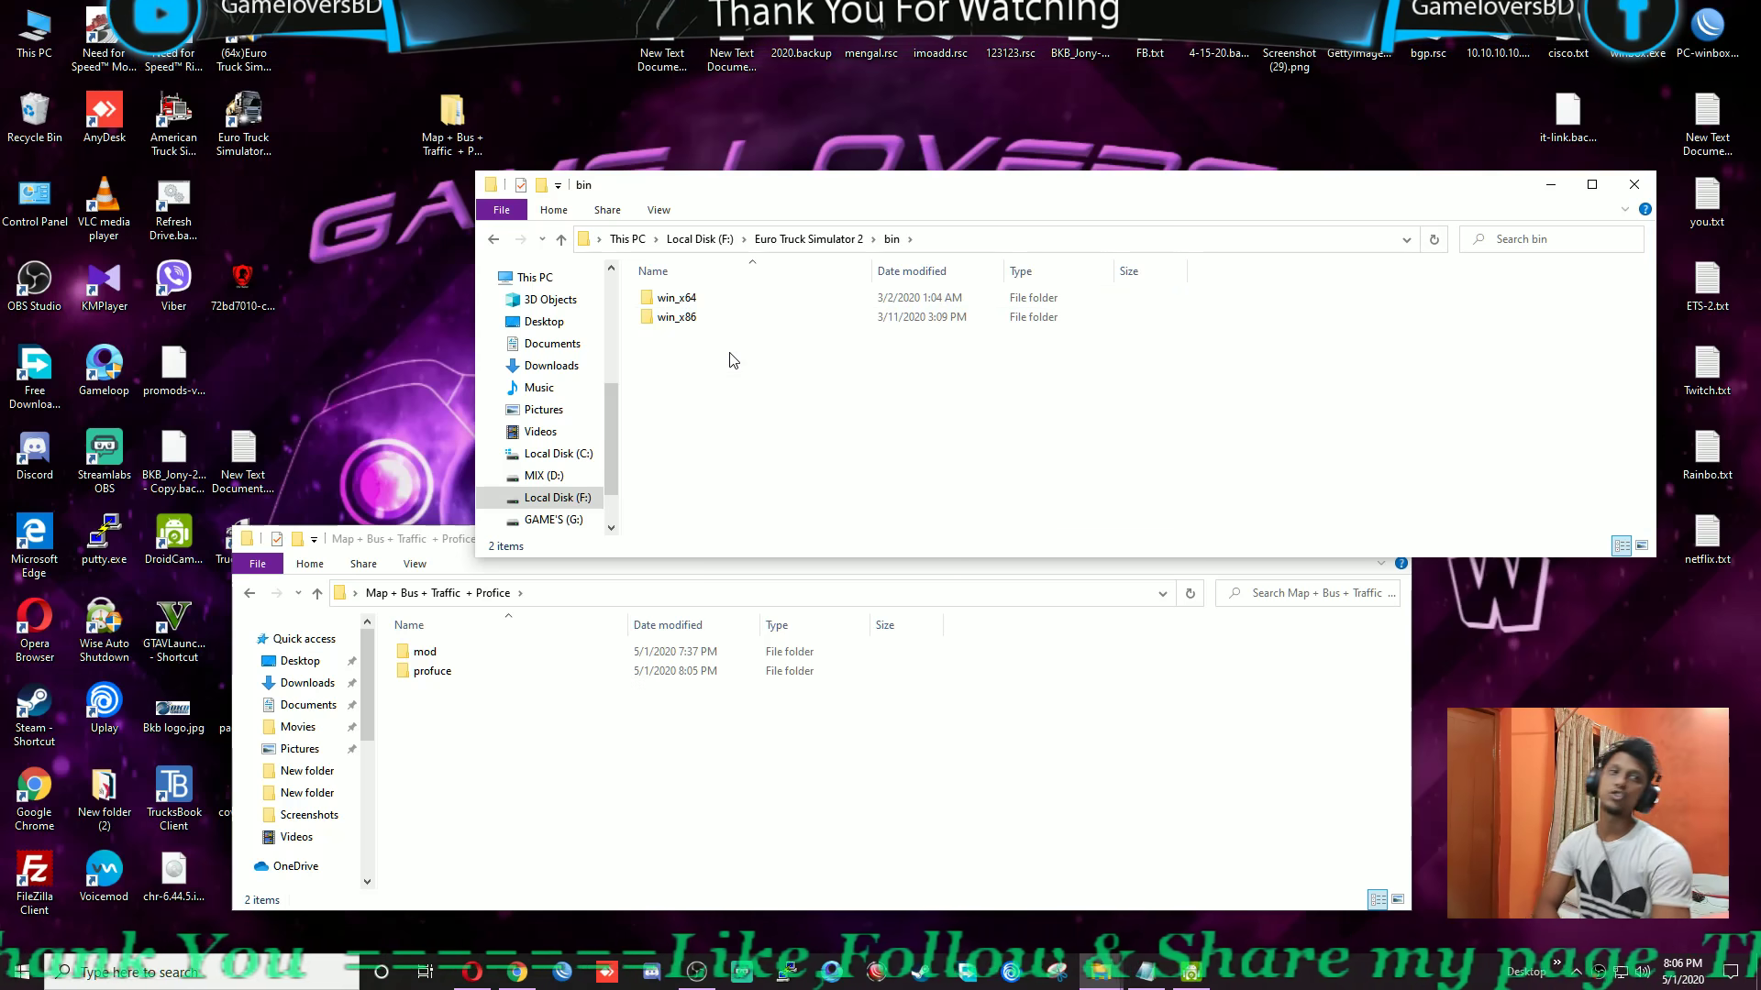
click(692, 318)
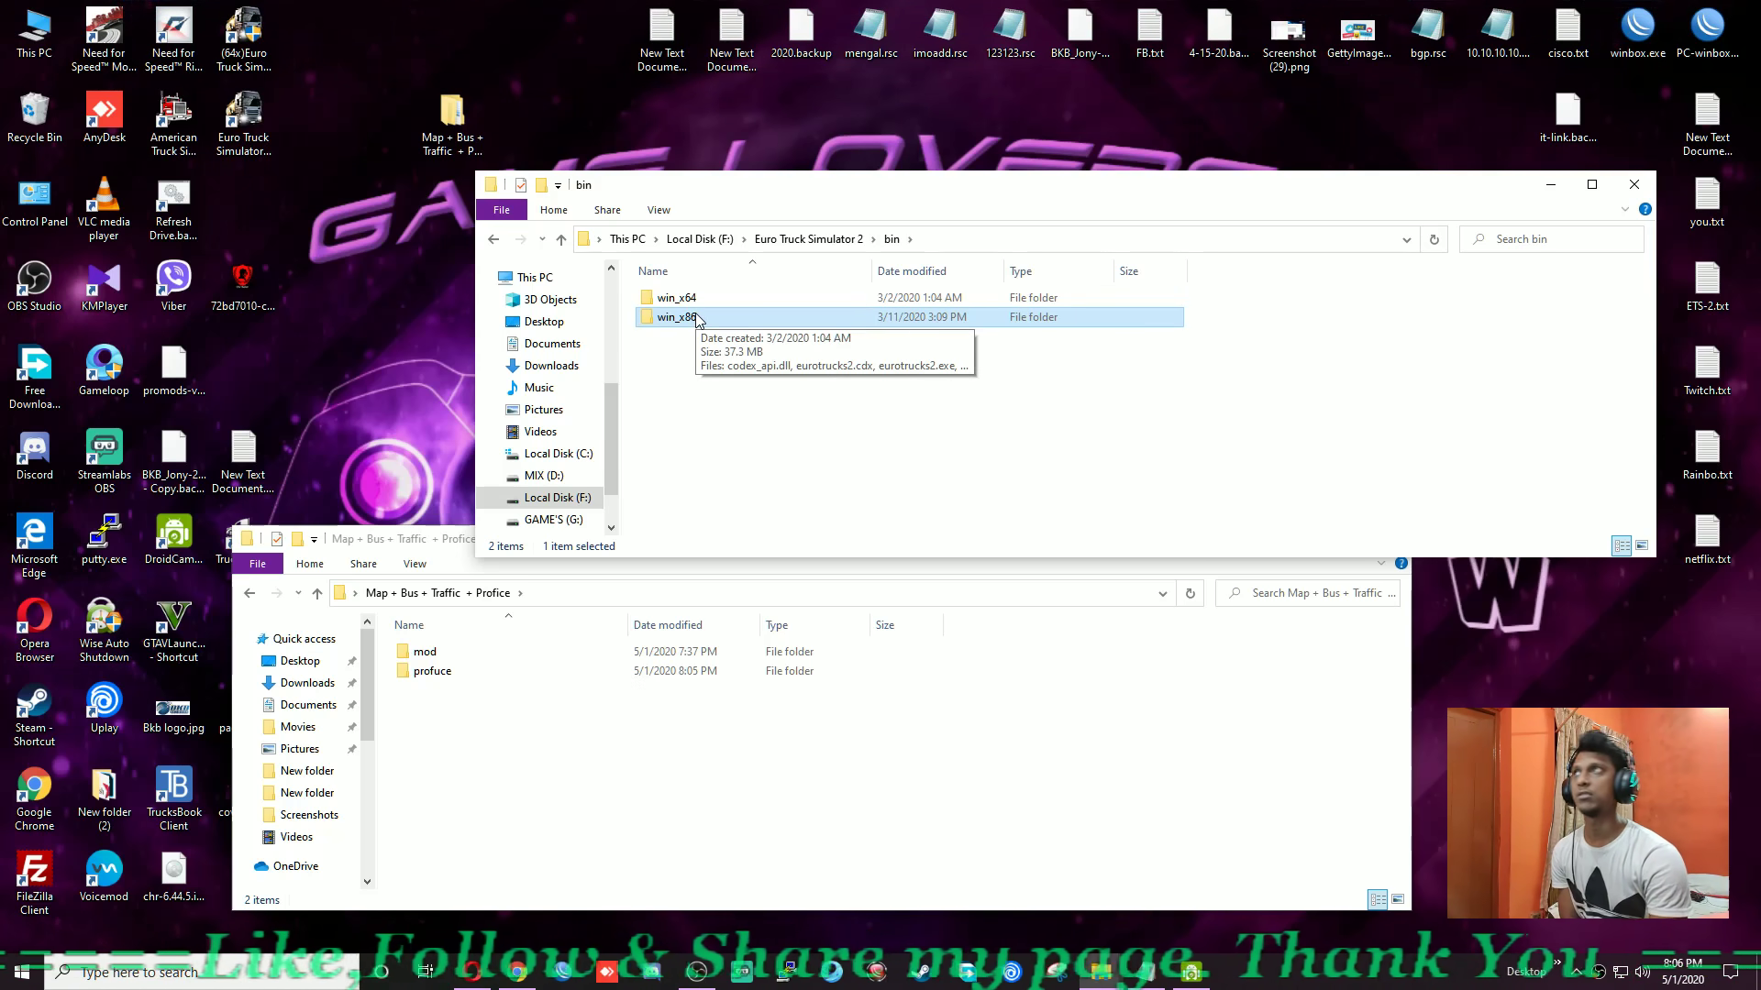
double_click(677, 298)
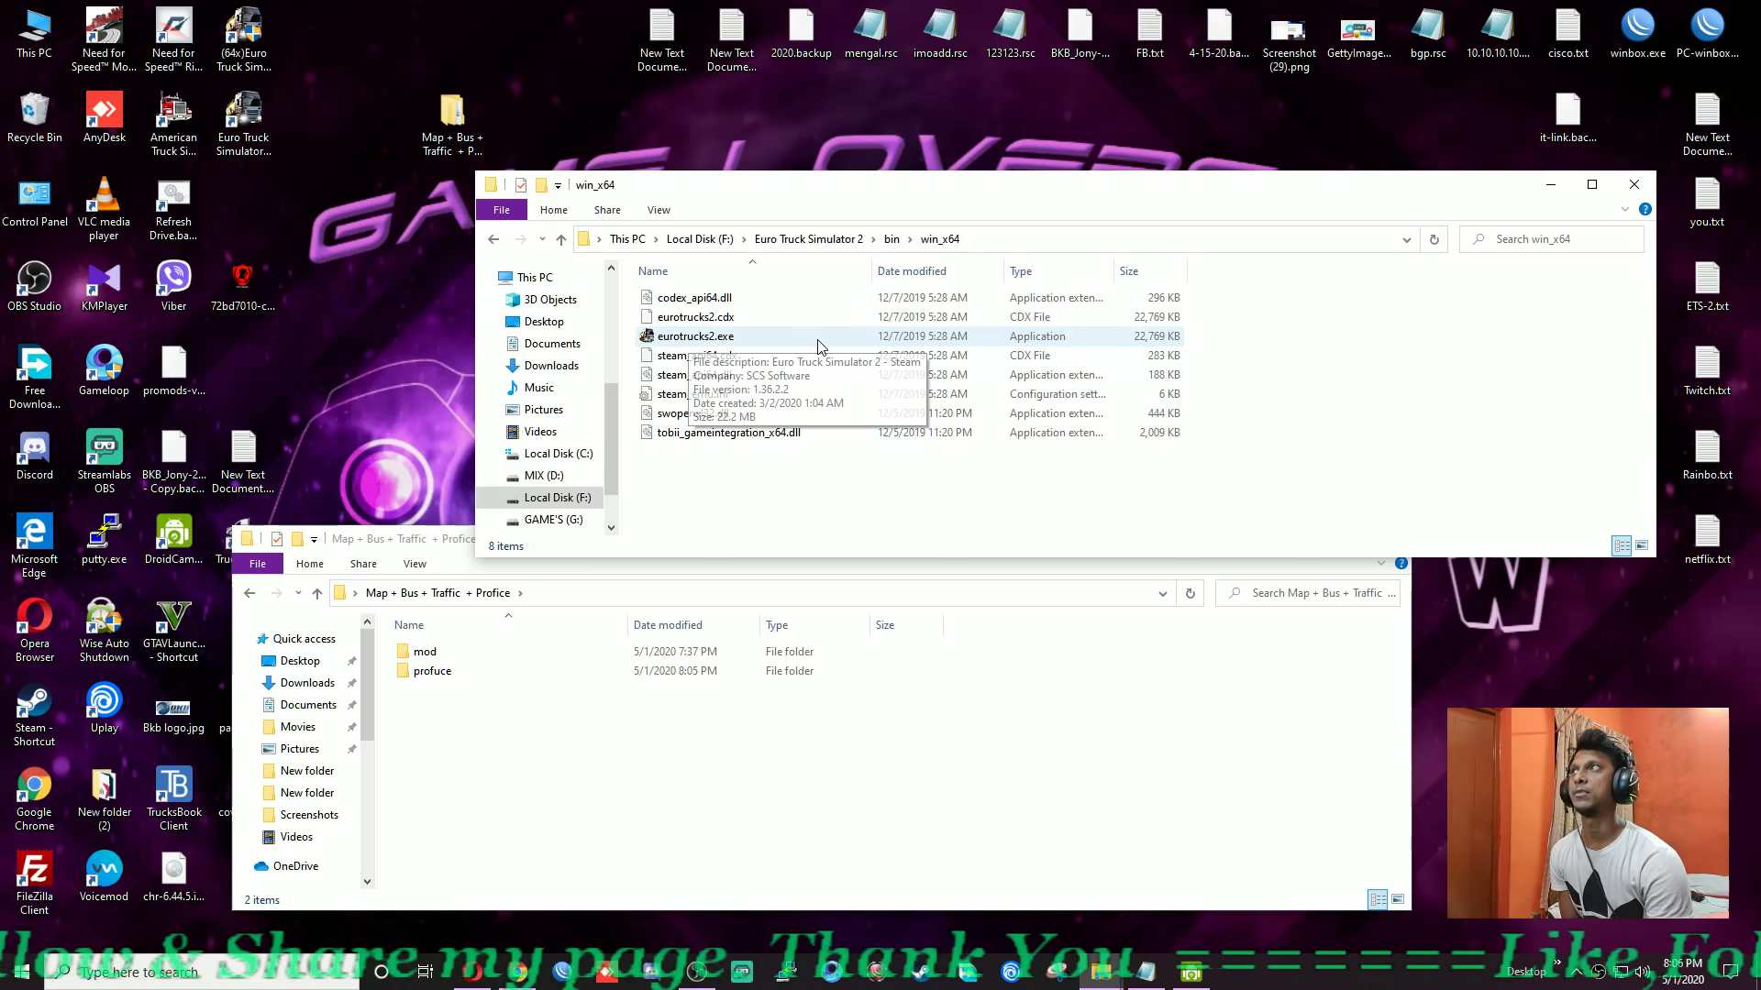
Open the Documents folder in a new This PC window, look through its folders, and launch eurotrucks2.exe from win_x64.
double_click(67, 58)
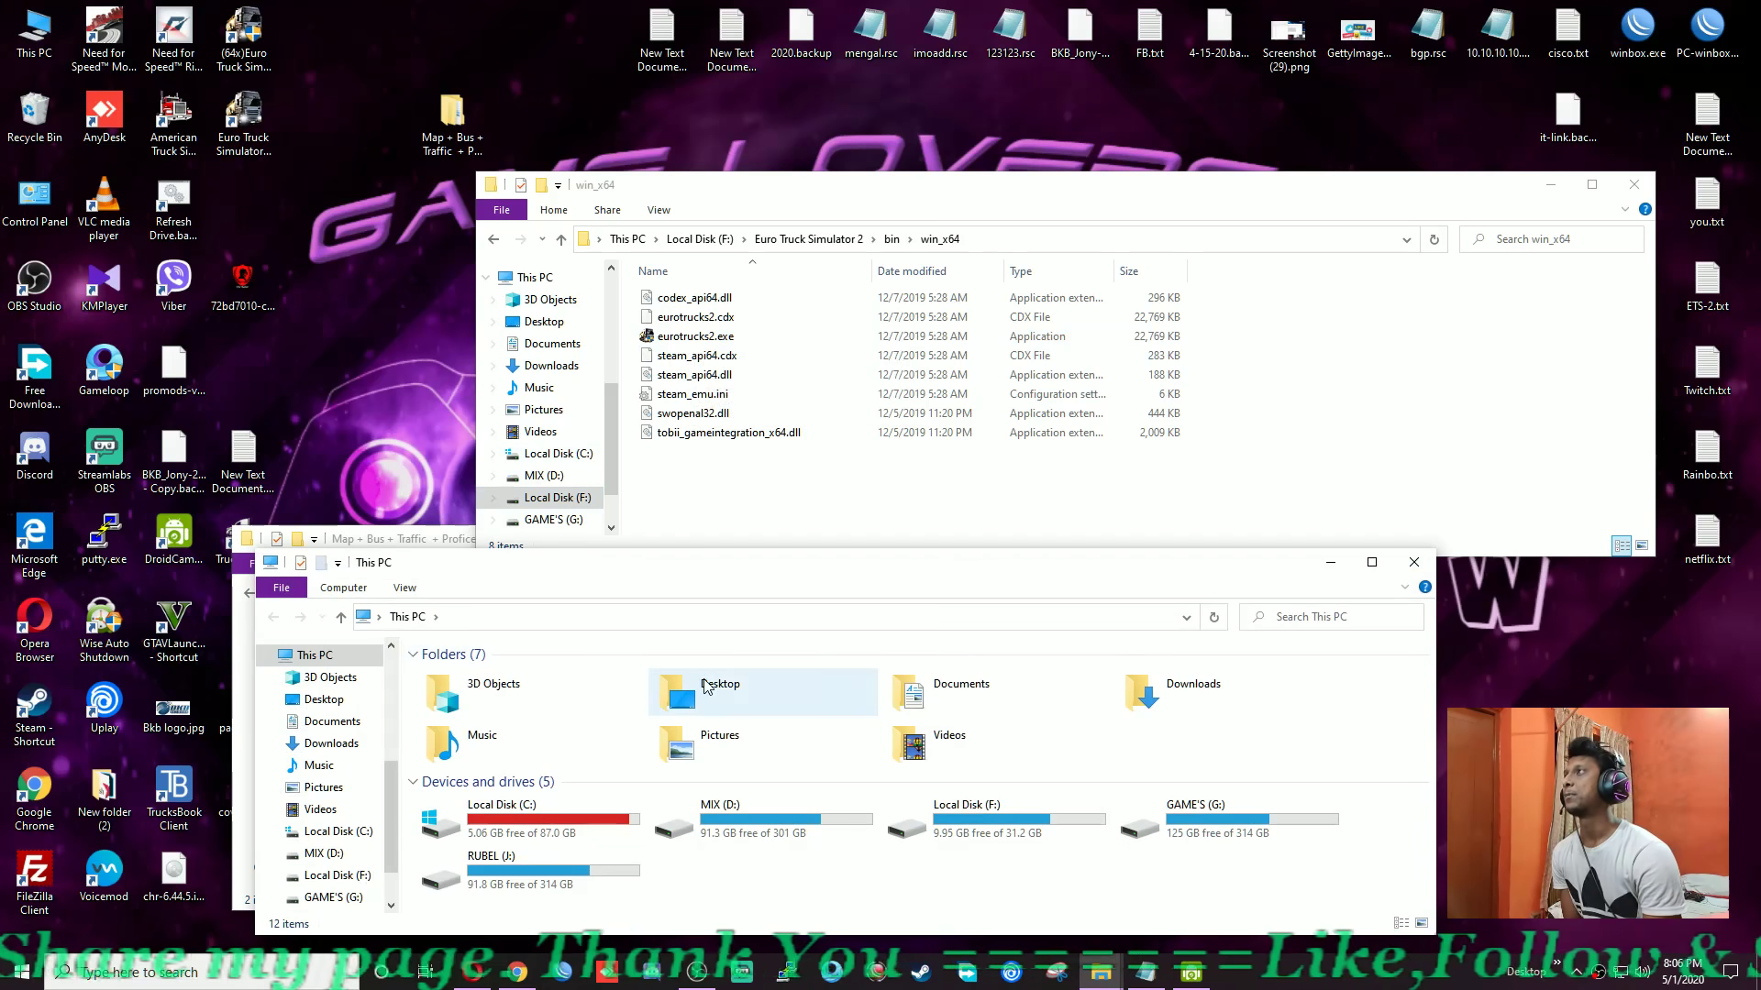
drag(775, 572, 716, 371)
double_click(895, 500)
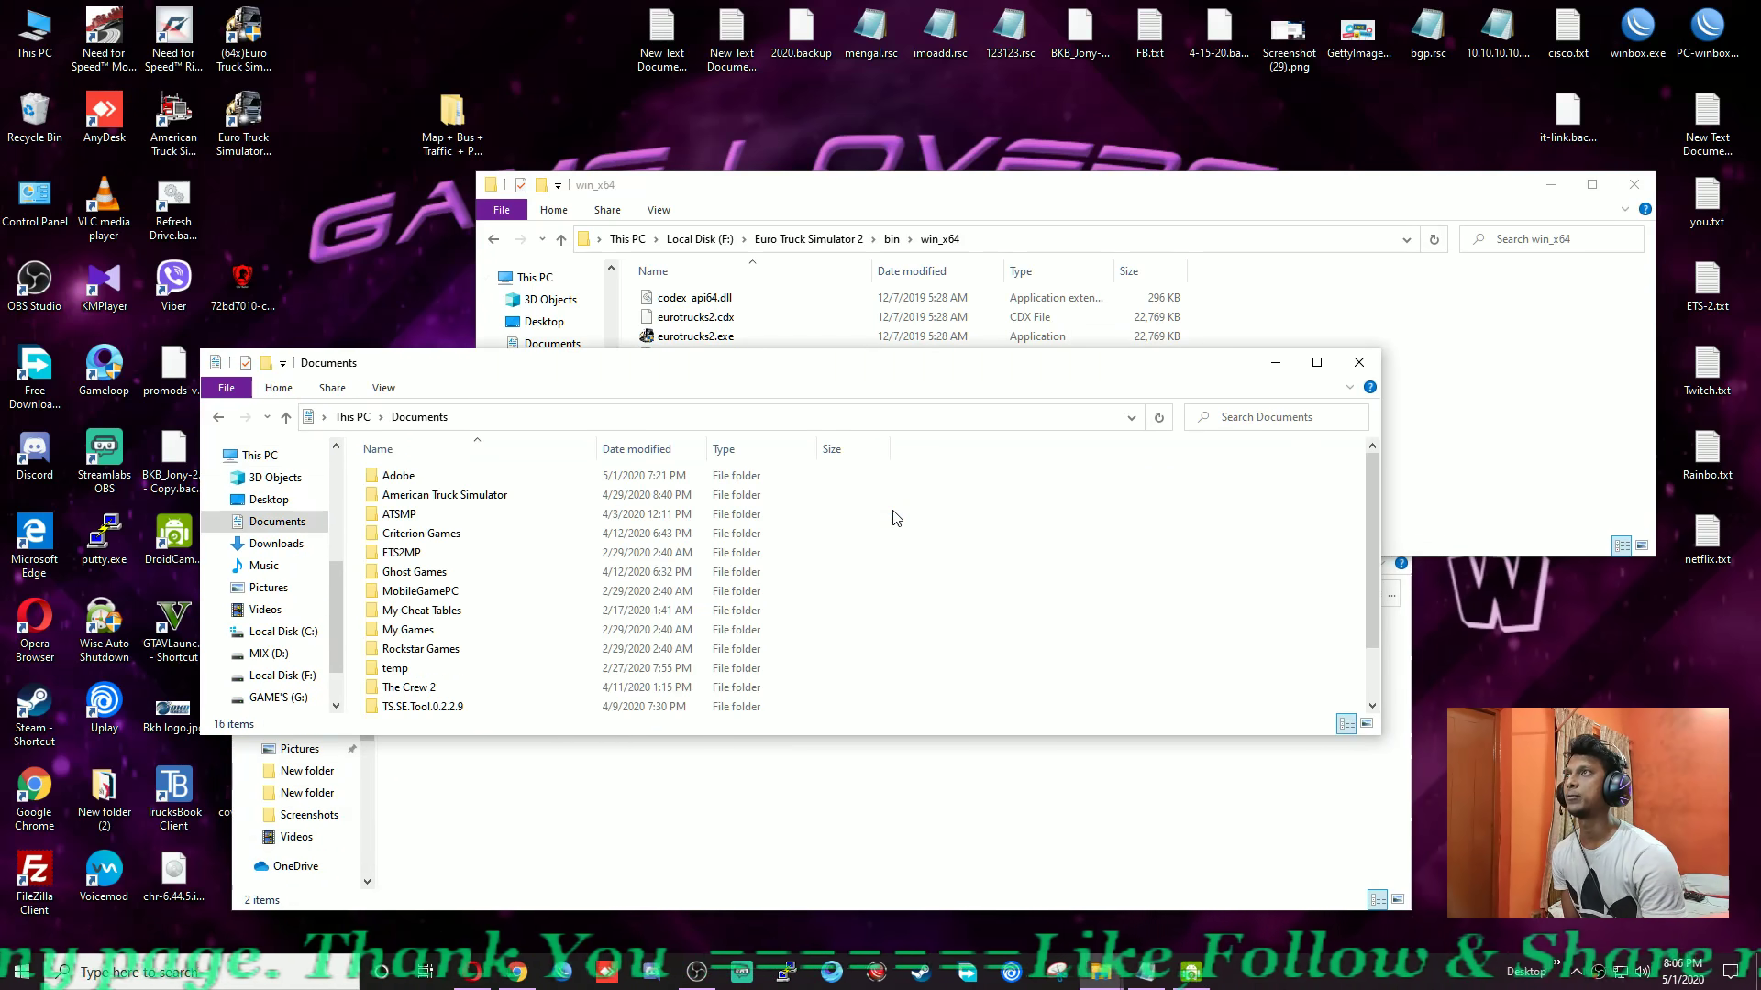
scroll(440, 660, down, 1)
scroll(439, 677, up, 1)
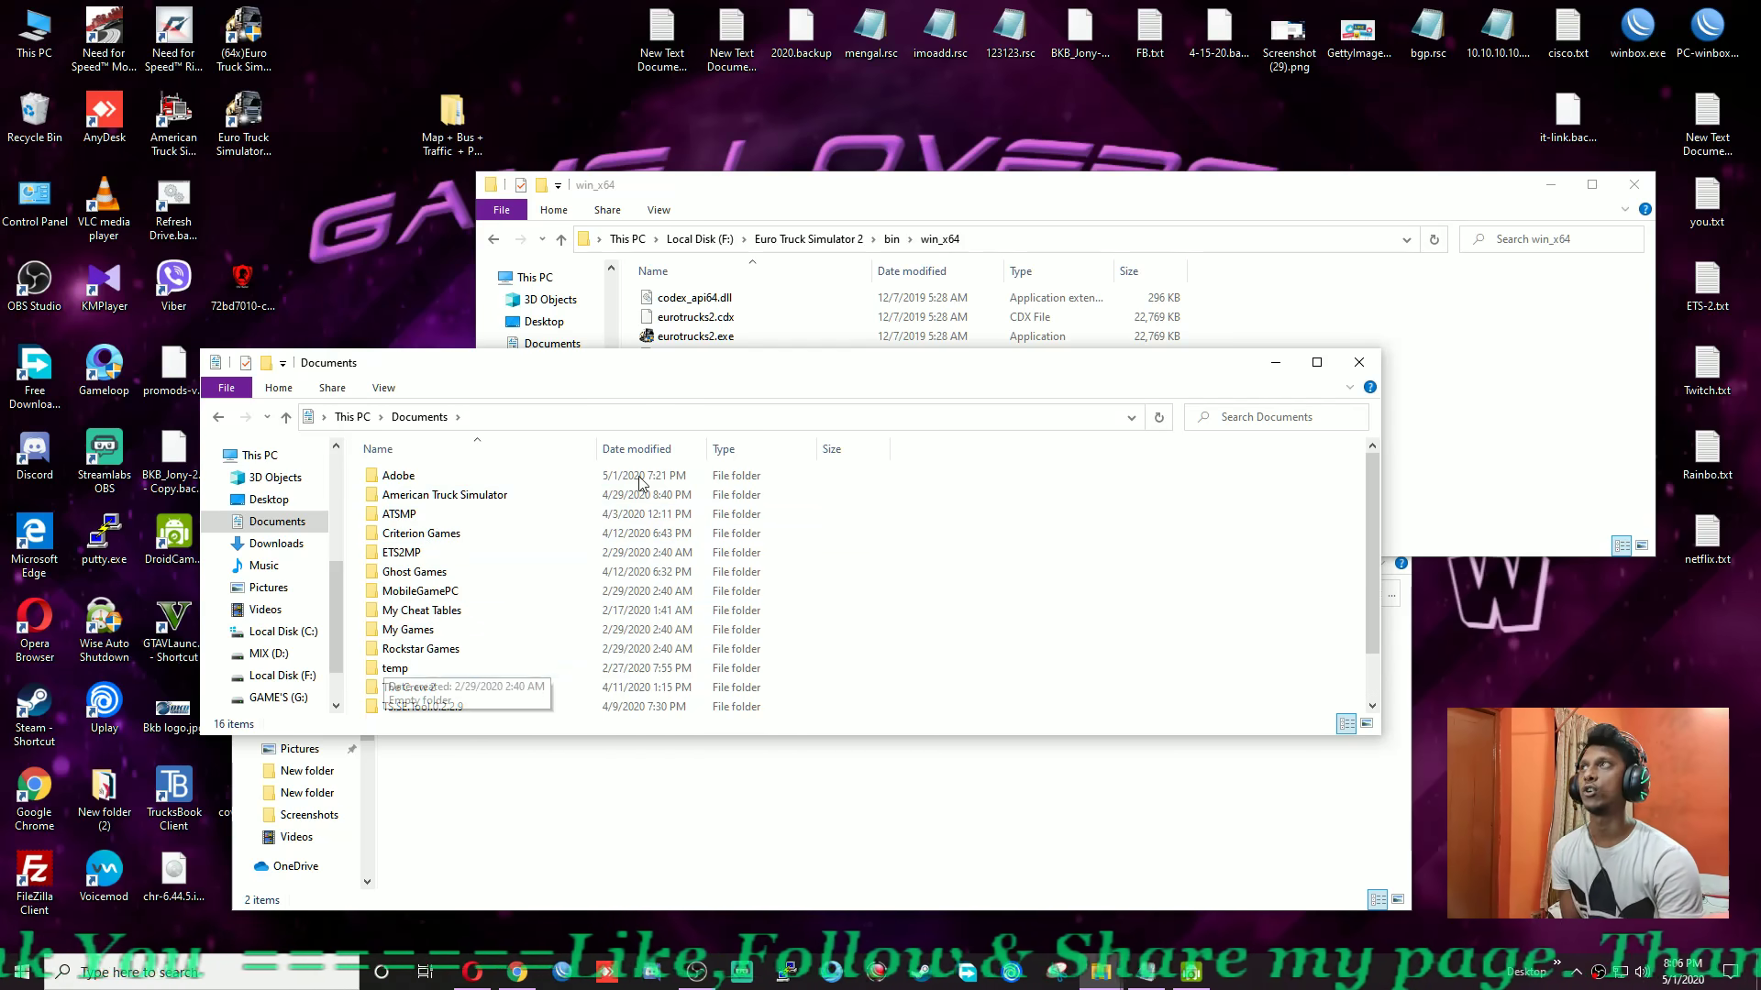
double_click(695, 336)
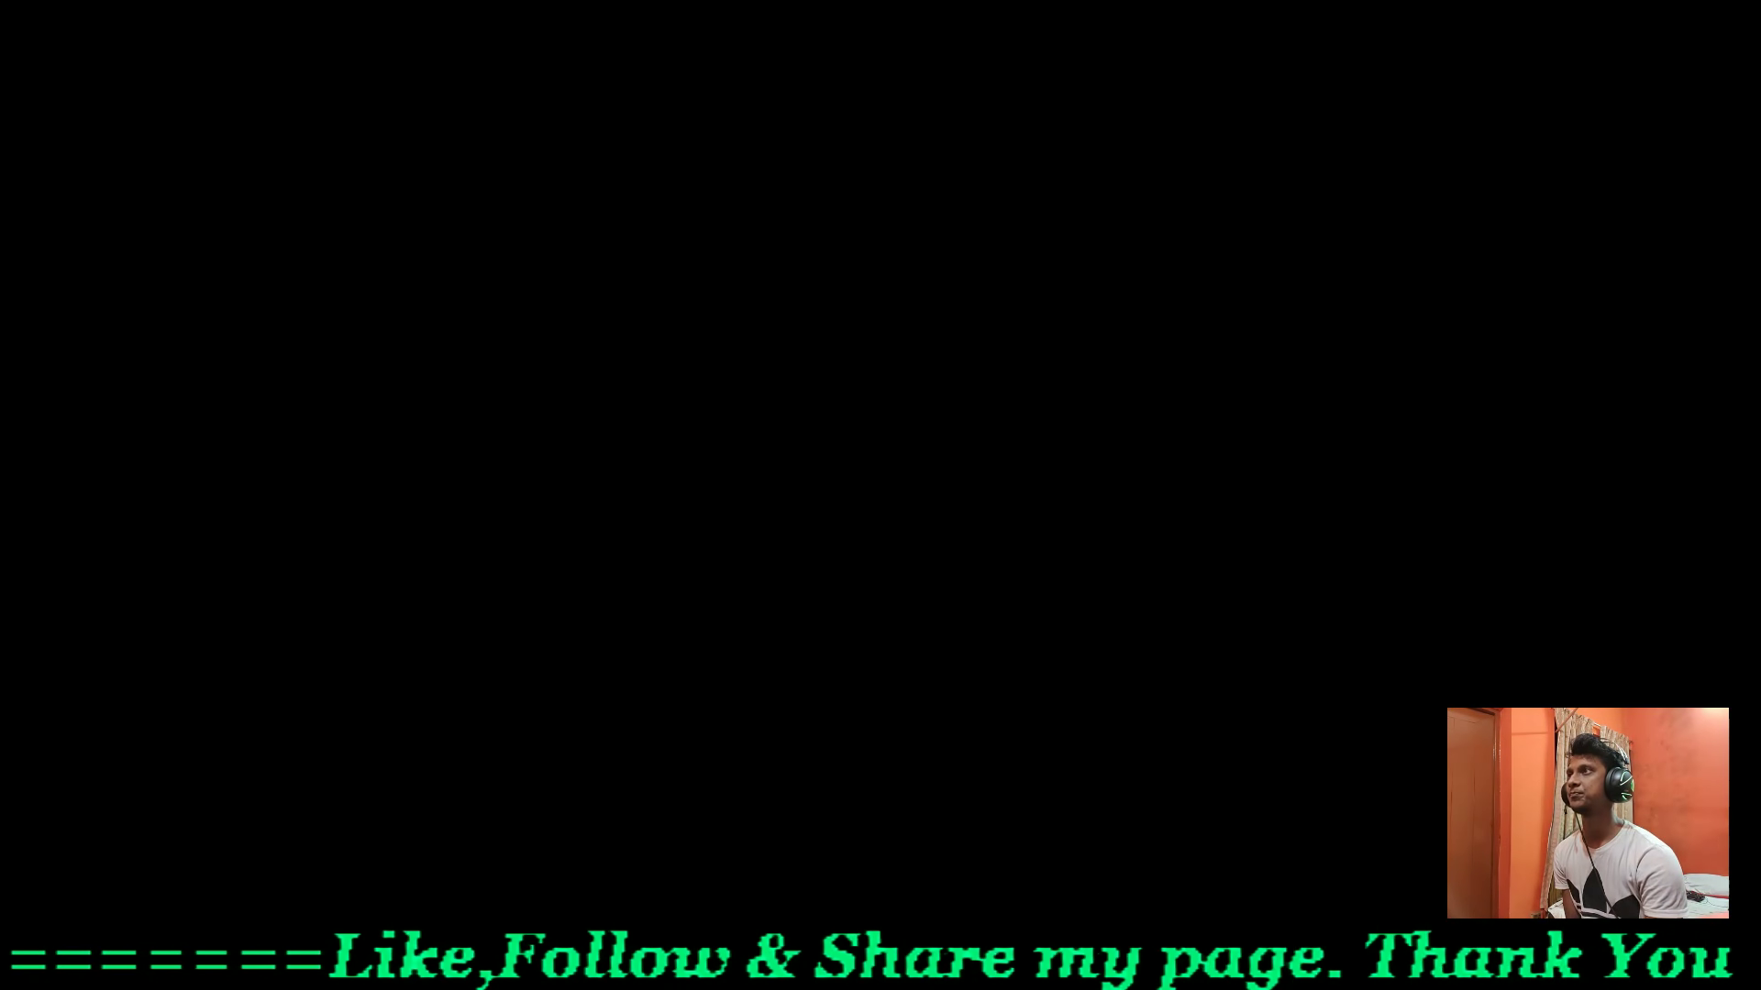